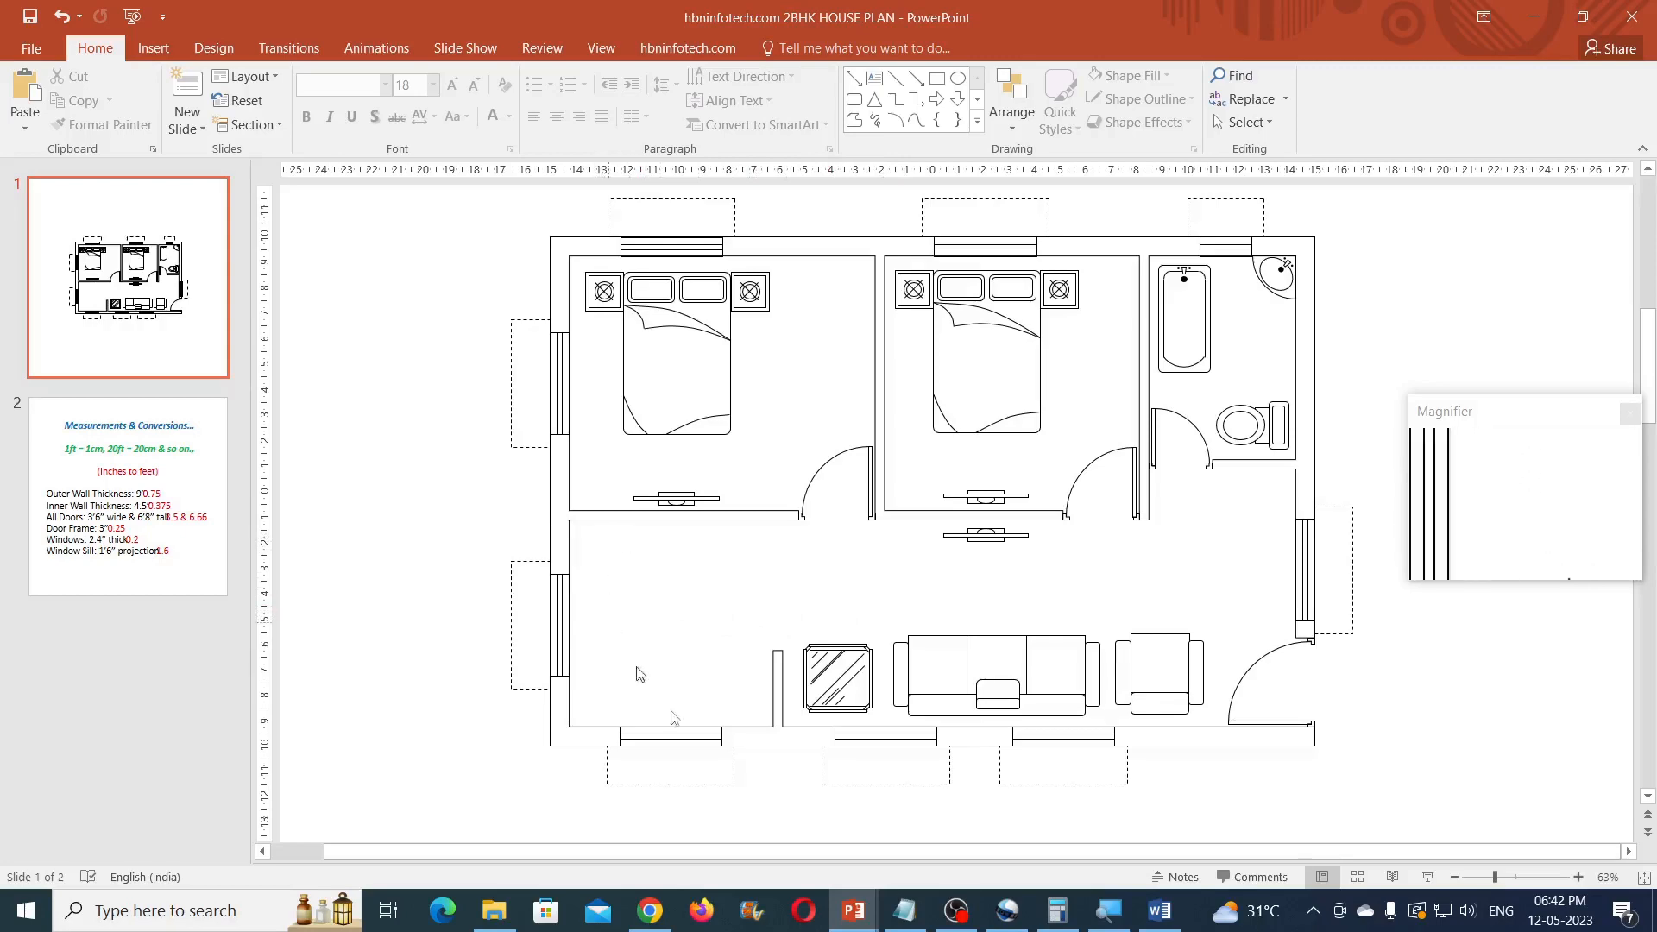
# Check the open kitchen's counter layout in the reference 20 x 30 house plan presentation and return to the working plan.
pyautogui.moveTo(854, 910)
pyautogui.click(770, 841)
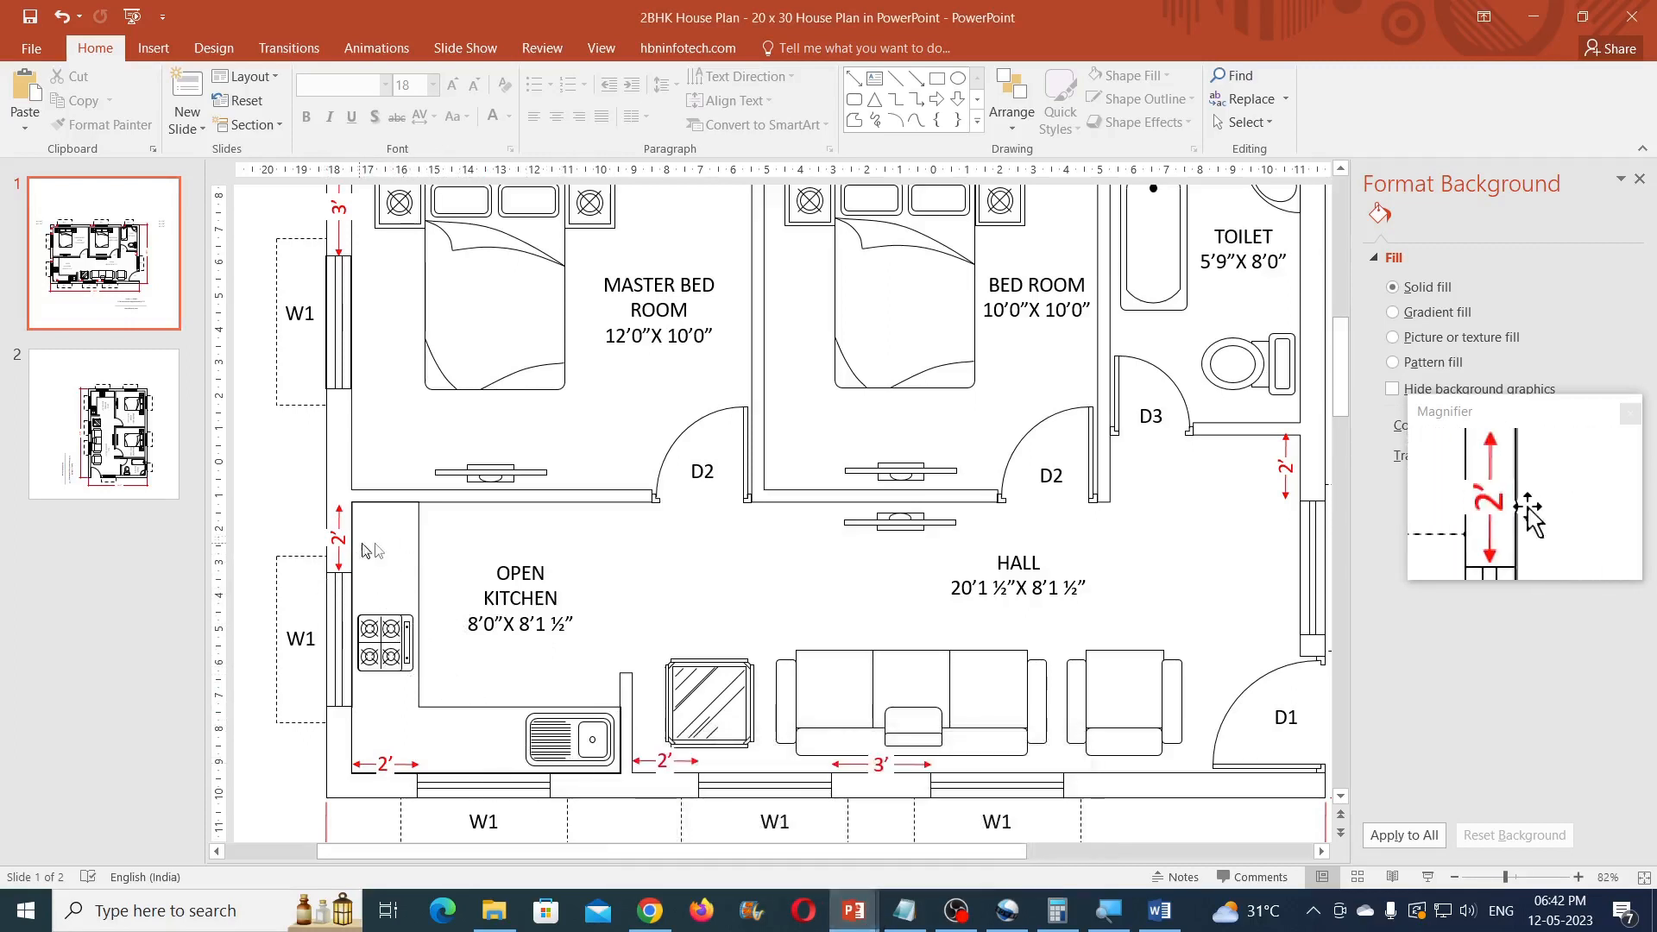
pyautogui.moveTo(854, 907)
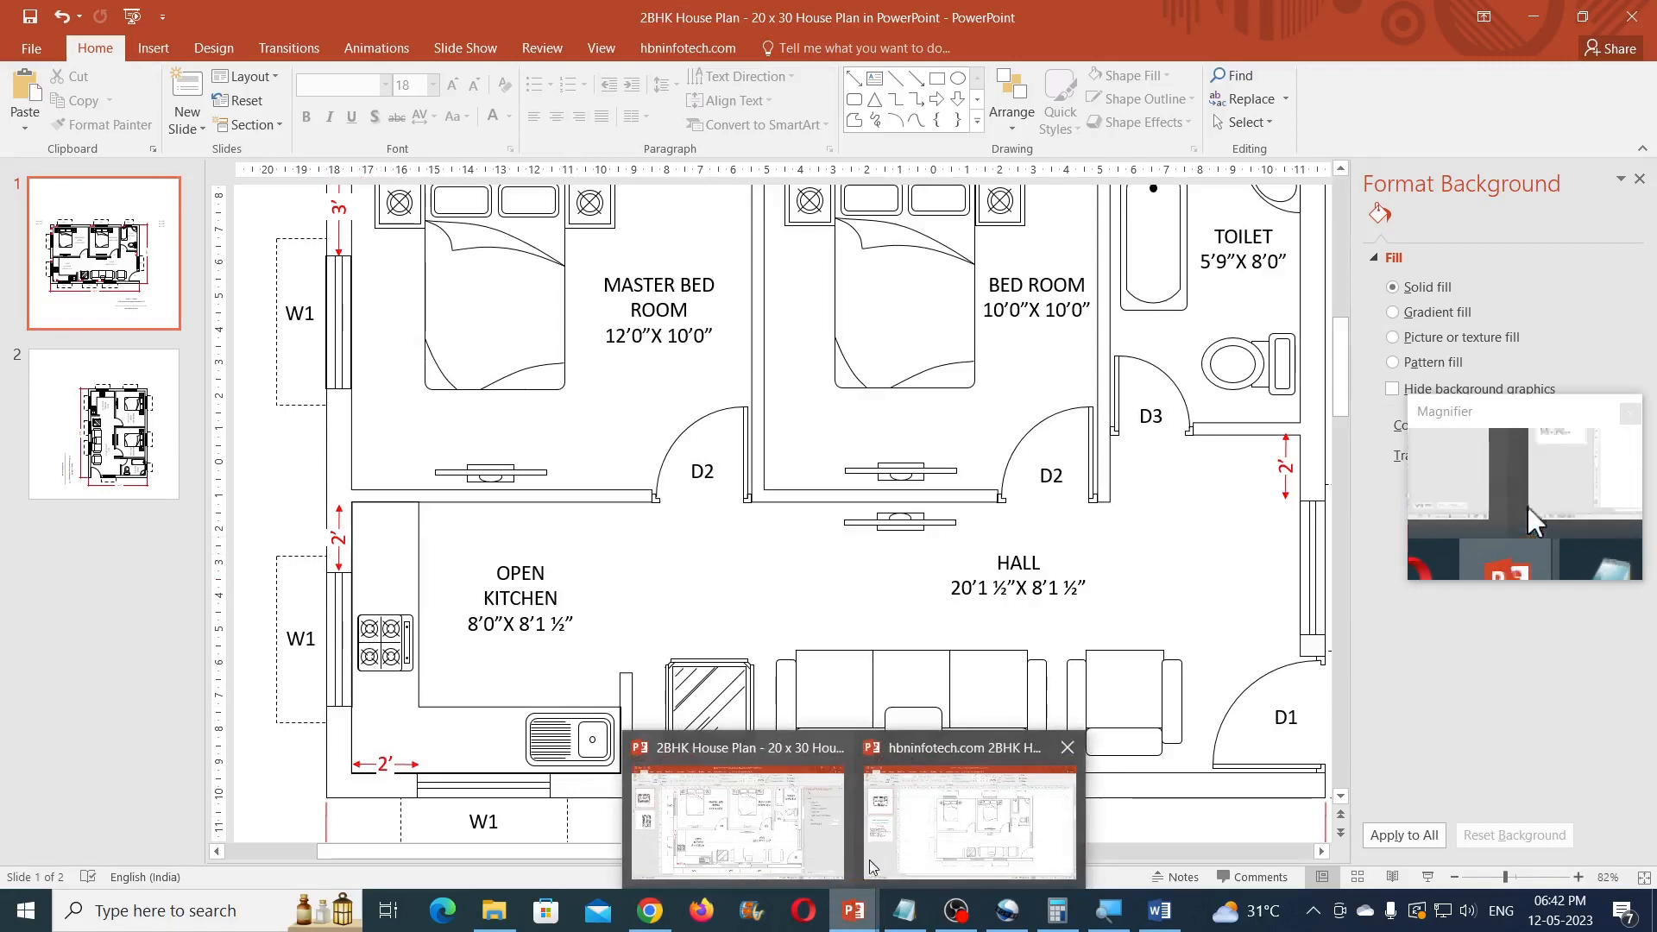
pyautogui.click(872, 863)
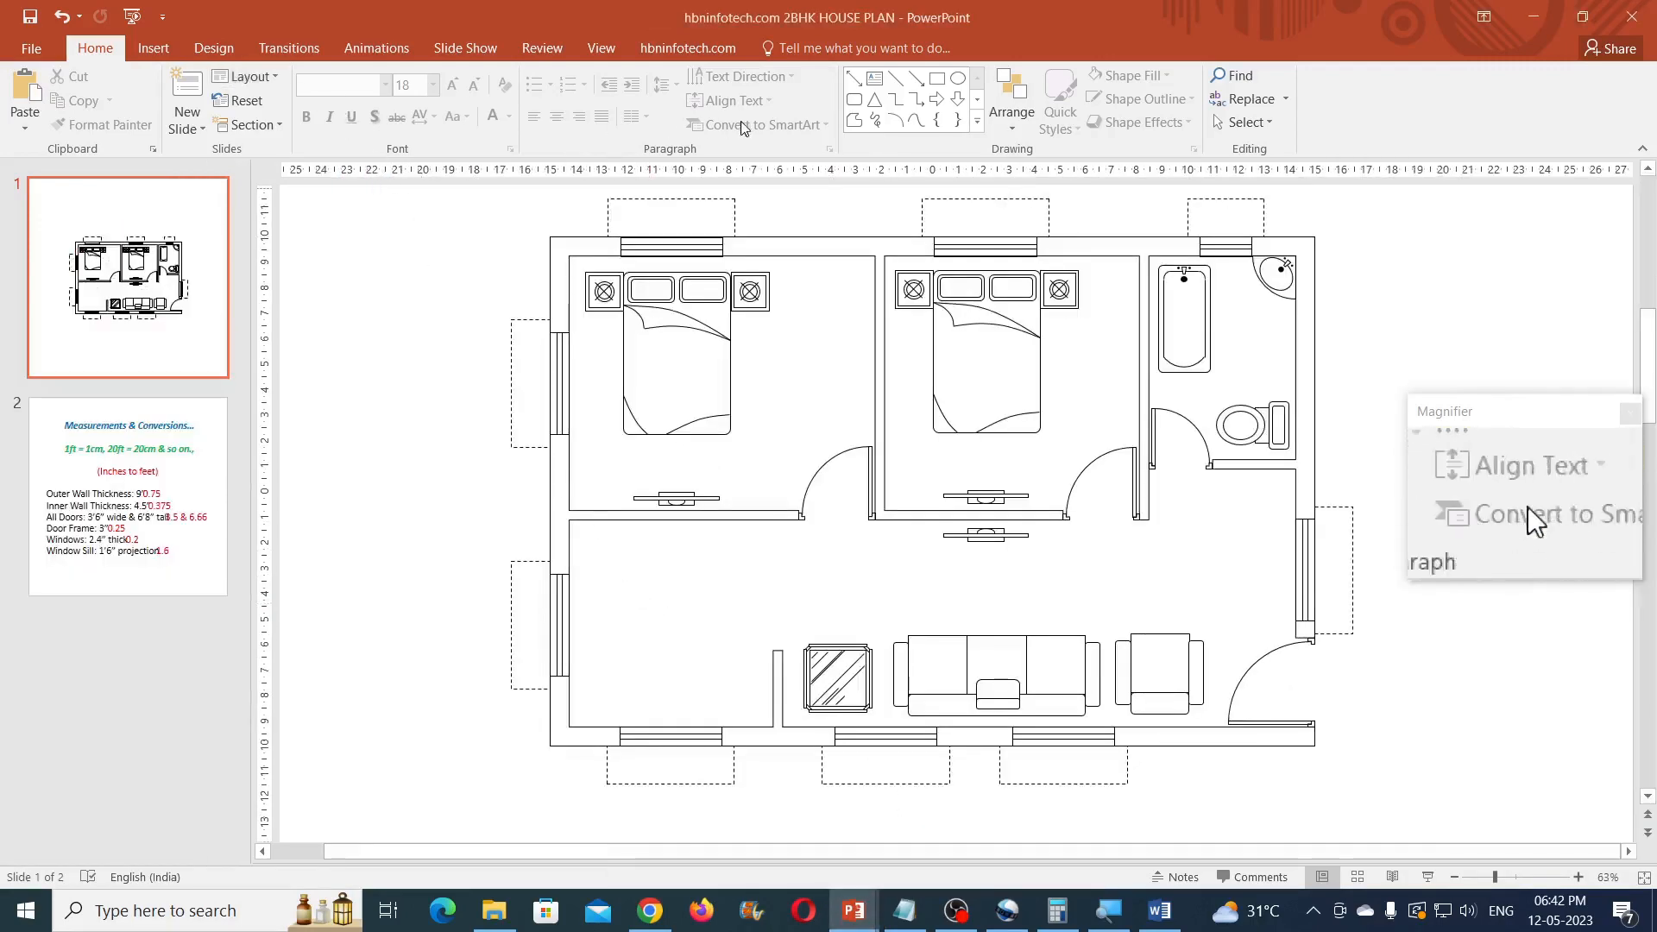
# Draw a rectangular counter along the kitchen's left outer wall, spanning the full room depth, and set its width to 2 cm.
pyautogui.click(937, 78)
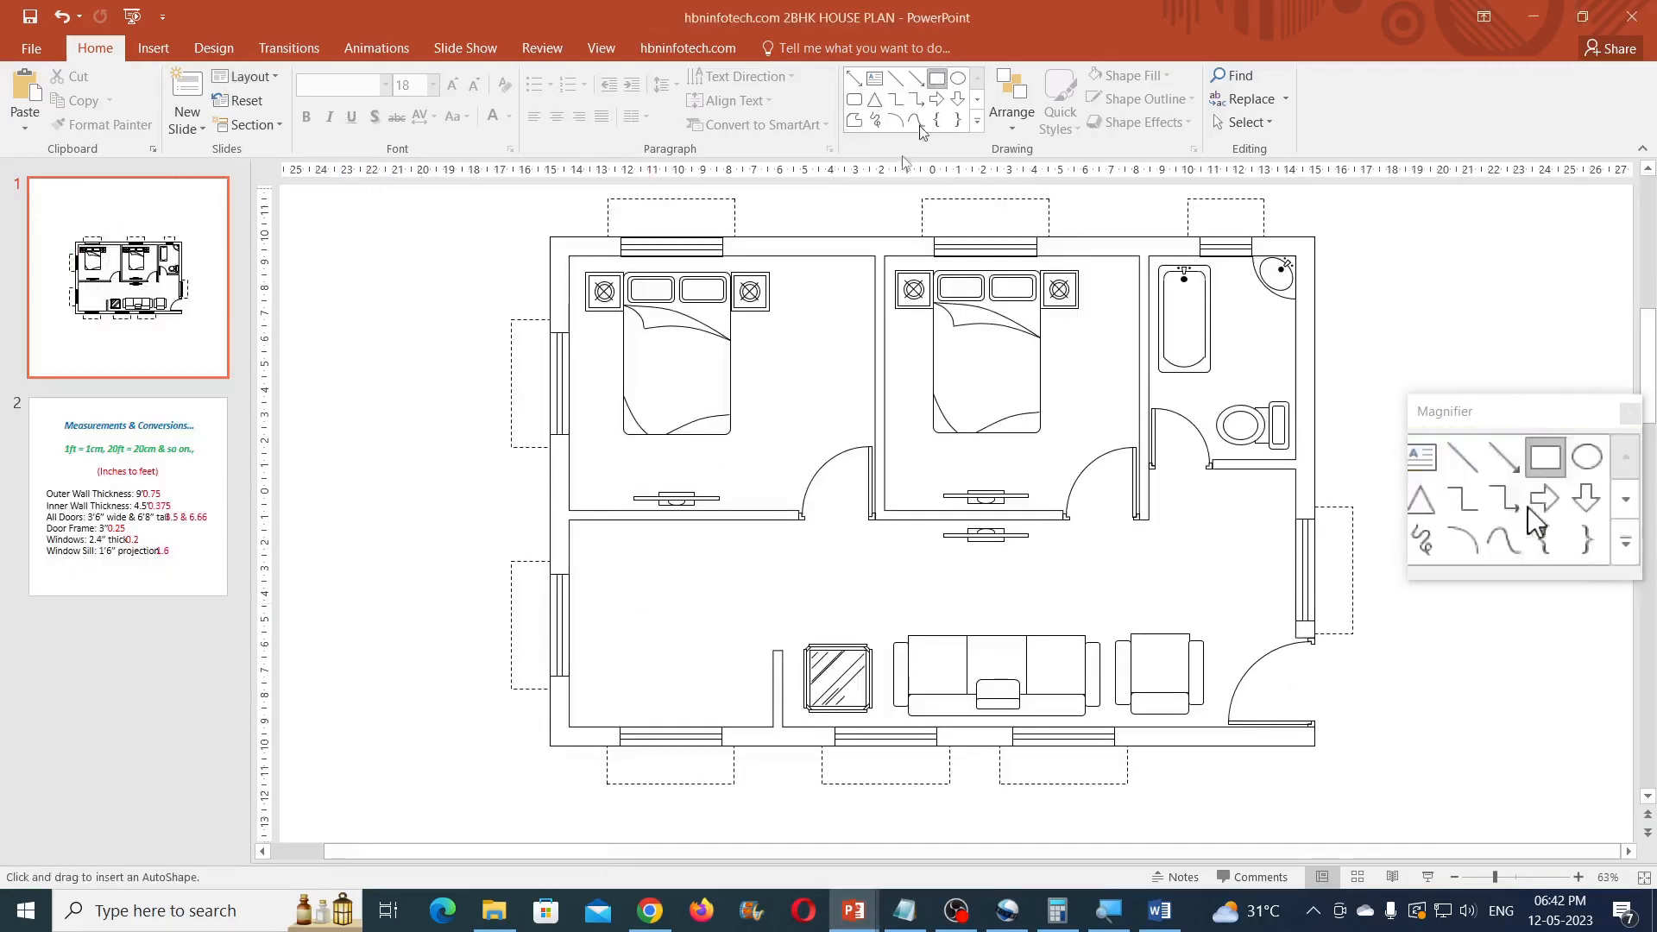
pyautogui.moveTo(590, 556)
pyautogui.mouseDown()
pyautogui.moveTo(656, 638)
pyautogui.moveTo(595, 551)
pyautogui.mouseUp()
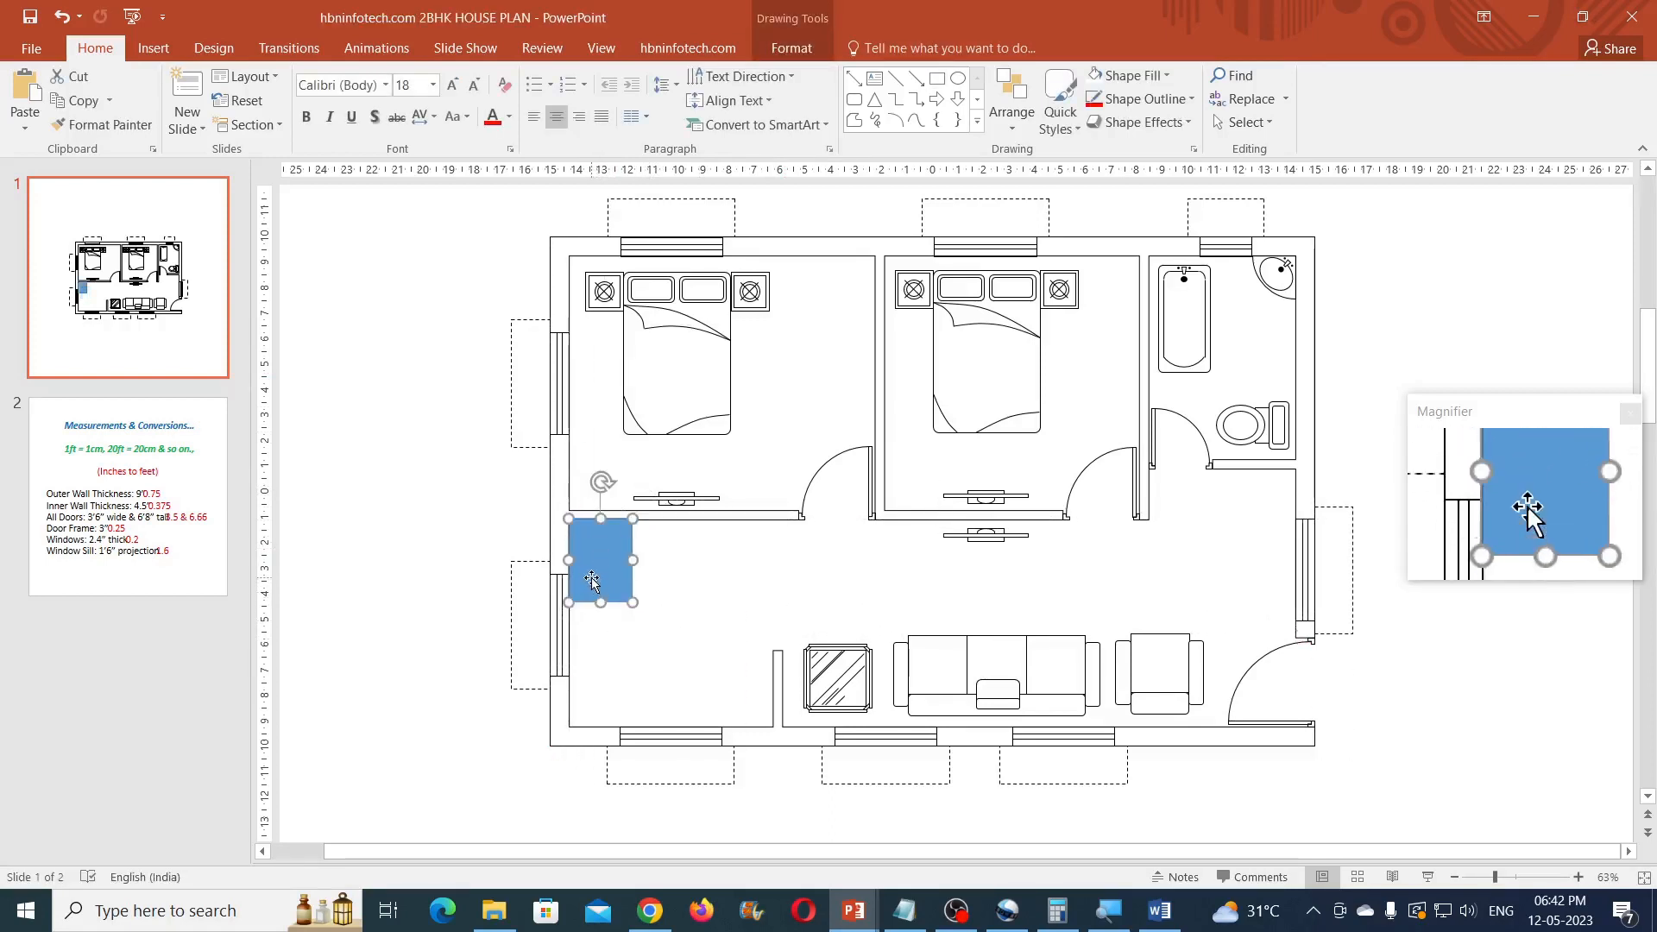
pyautogui.moveTo(599, 609); pyautogui.dragTo(613, 698)
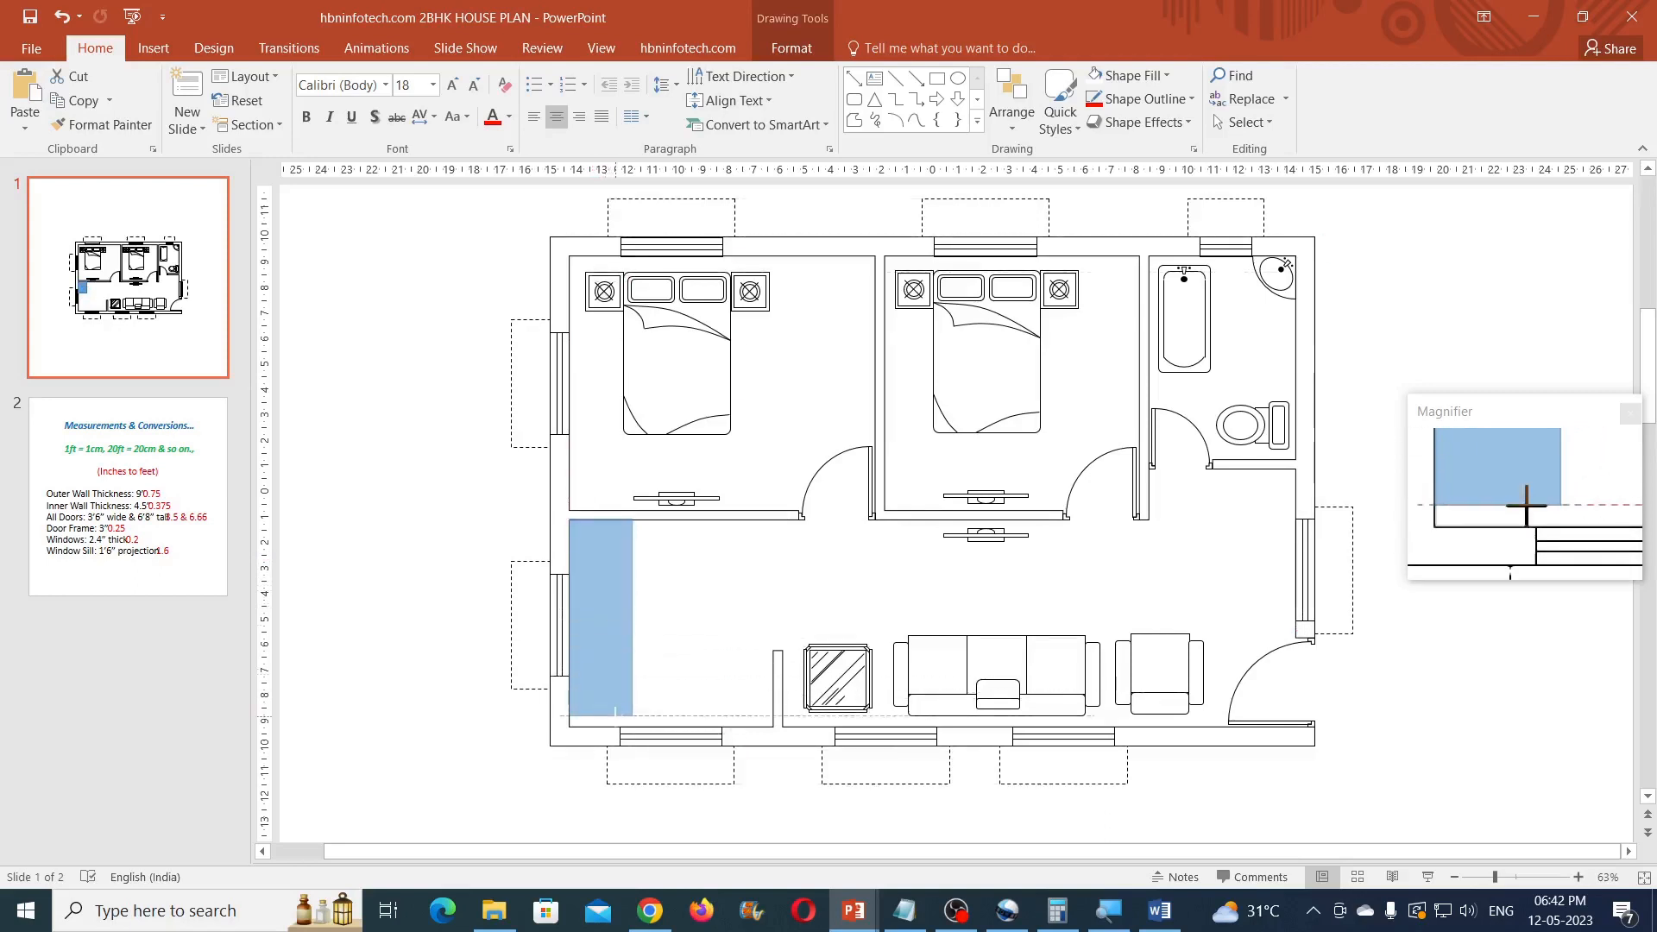
pyautogui.moveTo(617, 725); pyautogui.dragTo(617, 727)
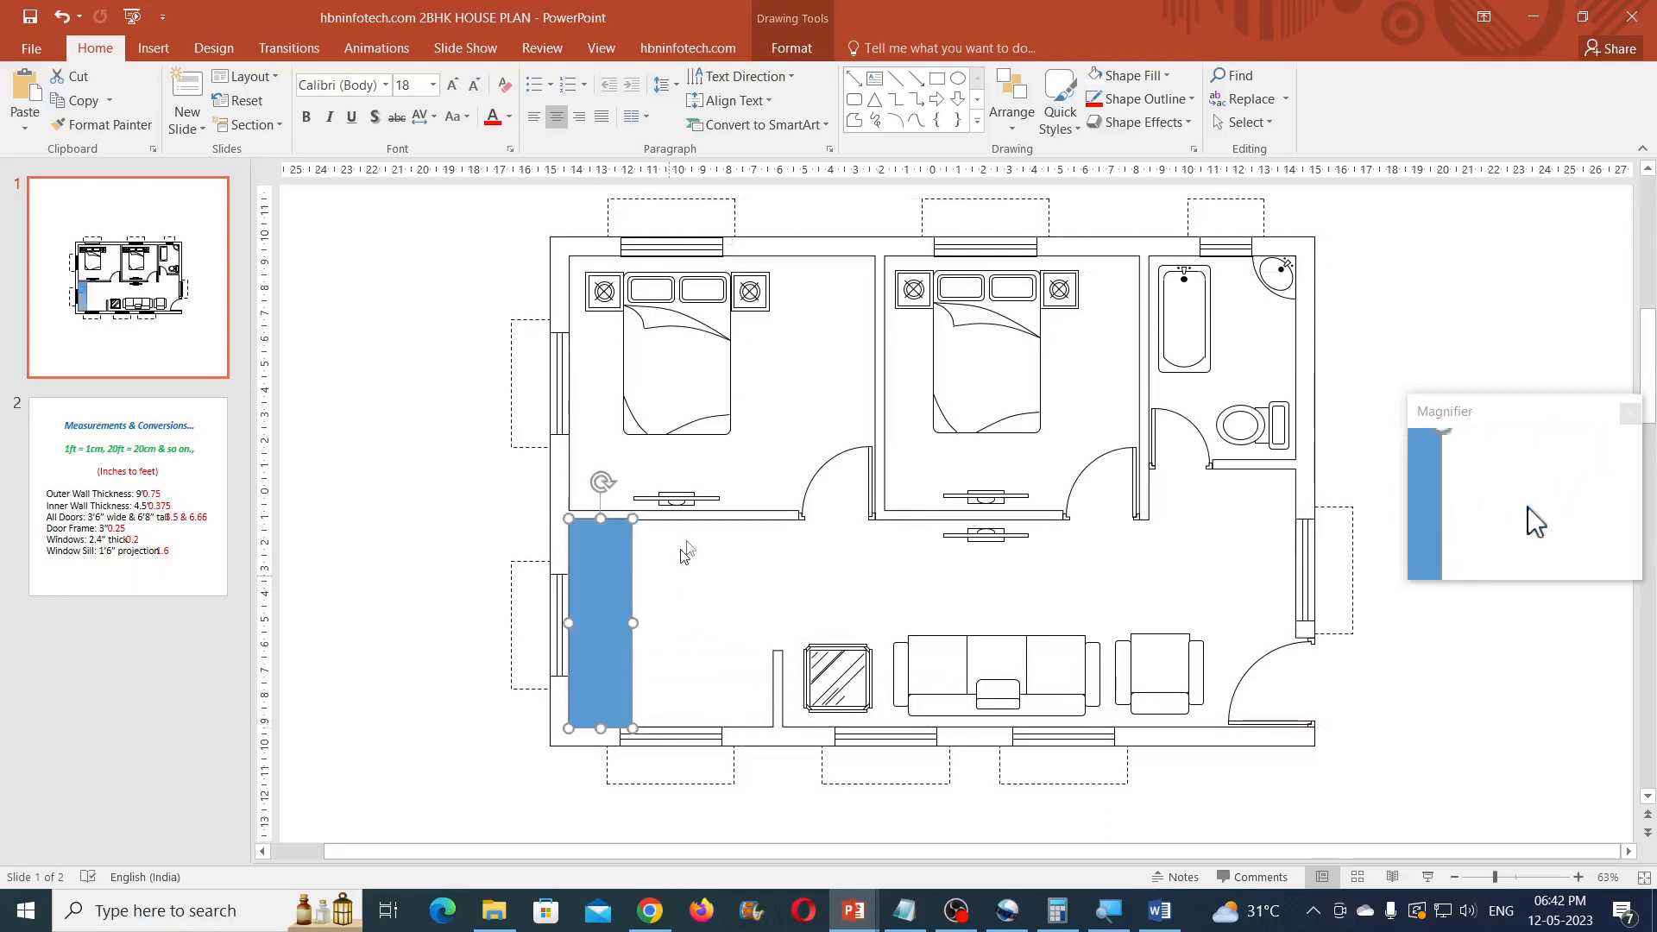
pyautogui.click(791, 49)
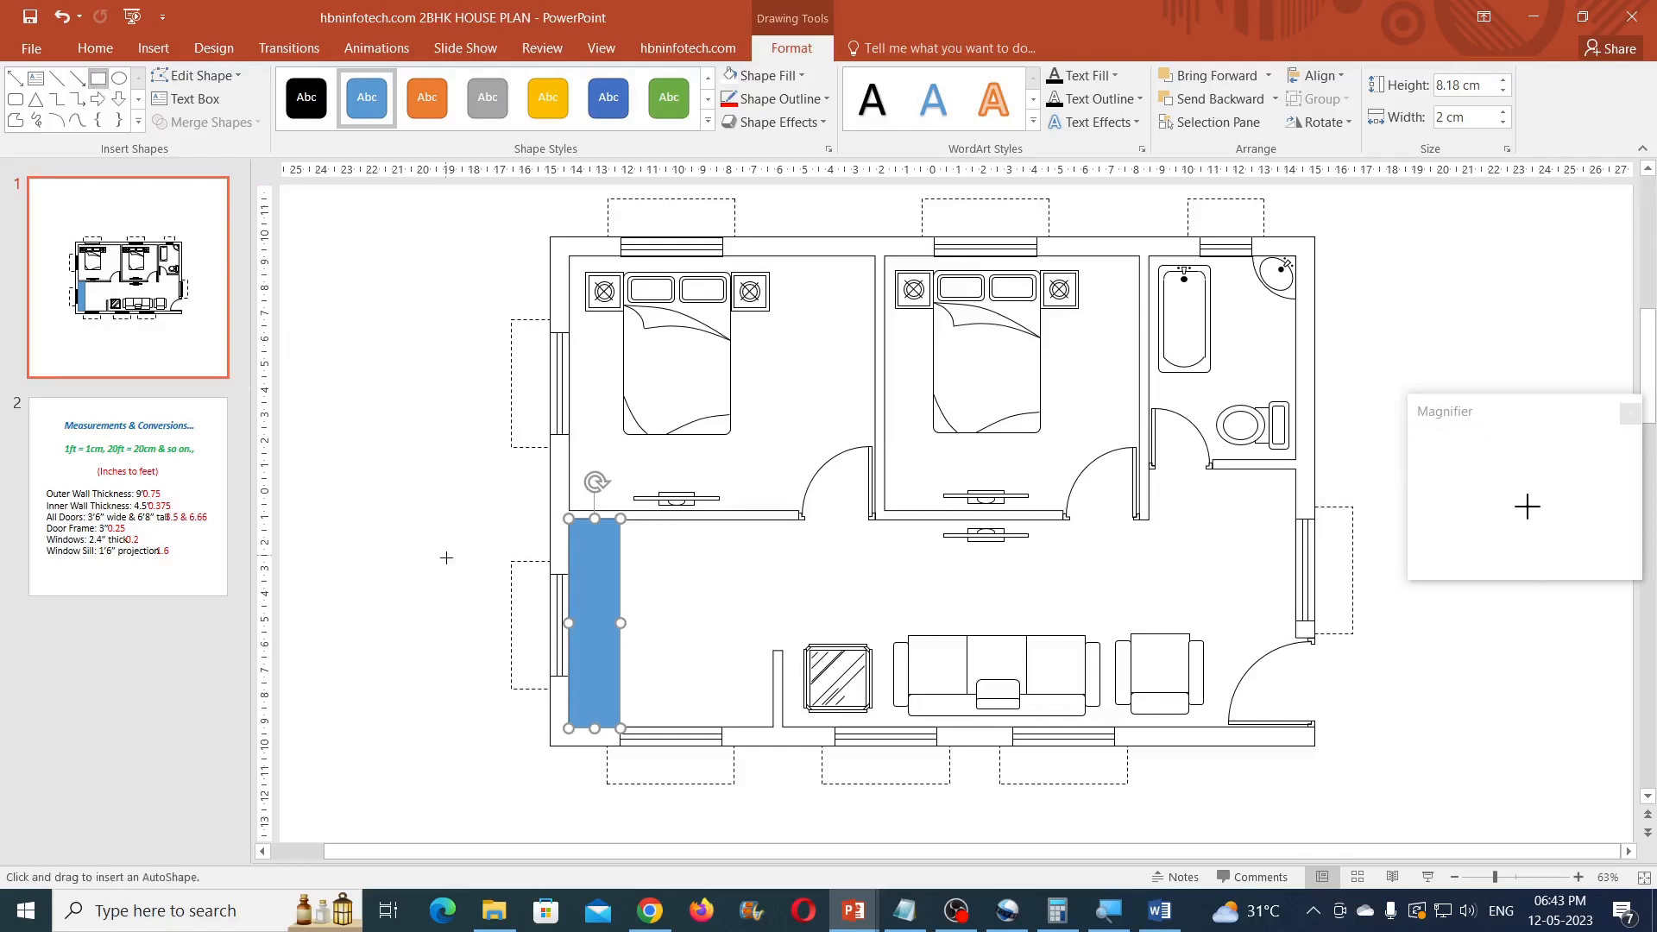
# Draw a second counter rectangle about 8 cm wide along the kitchen's lower wall, from the partition to the left outer wall.
pyautogui.moveTo(643, 665)
pyautogui.mouseDown()
pyautogui.moveTo(736, 700)
pyautogui.moveTo(699, 694)
pyautogui.moveTo(720, 706)
pyautogui.mouseUp()
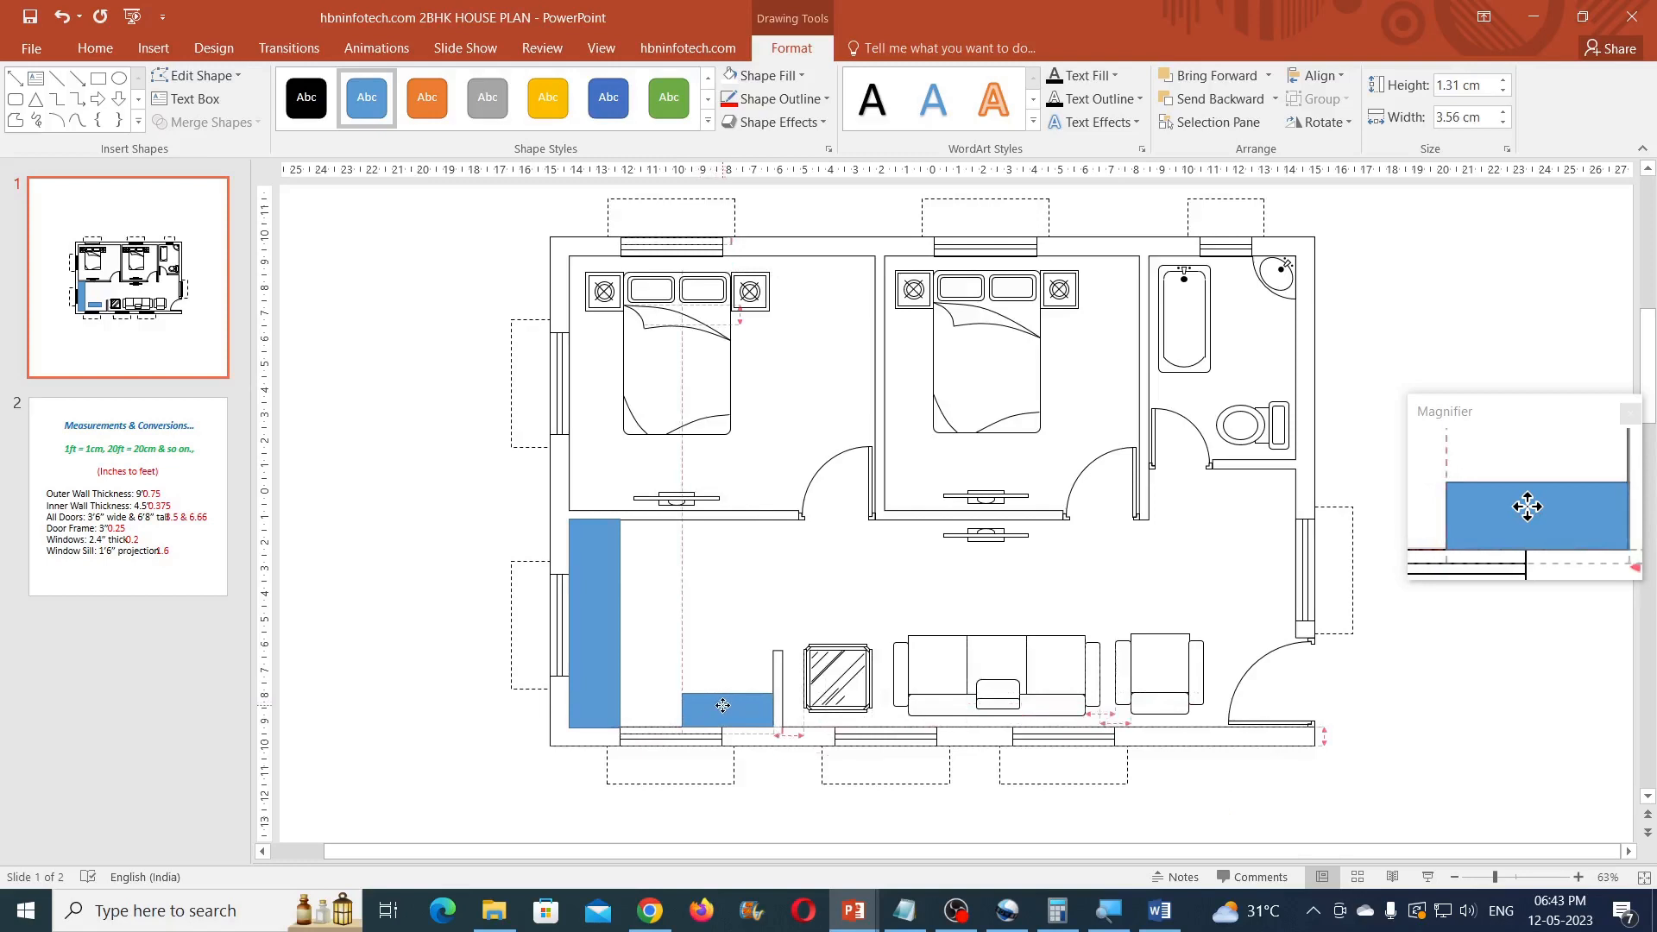
pyautogui.moveTo(681, 710); pyautogui.dragTo(577, 704)
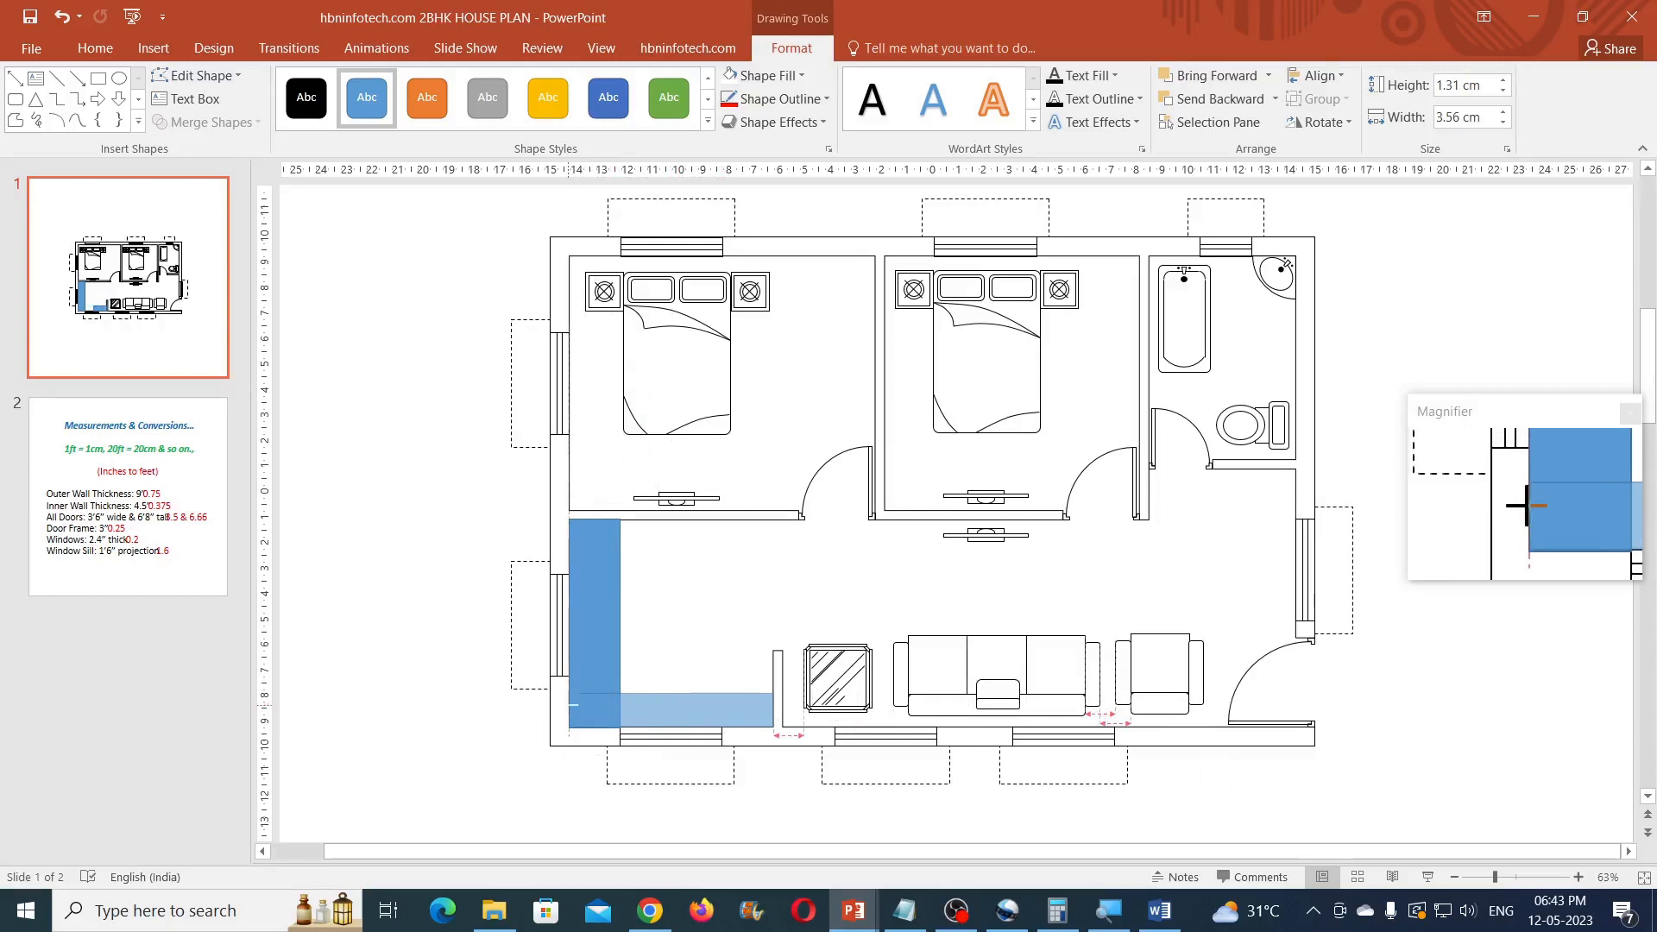
pyautogui.moveTo(574, 705); pyautogui.dragTo(569, 706)
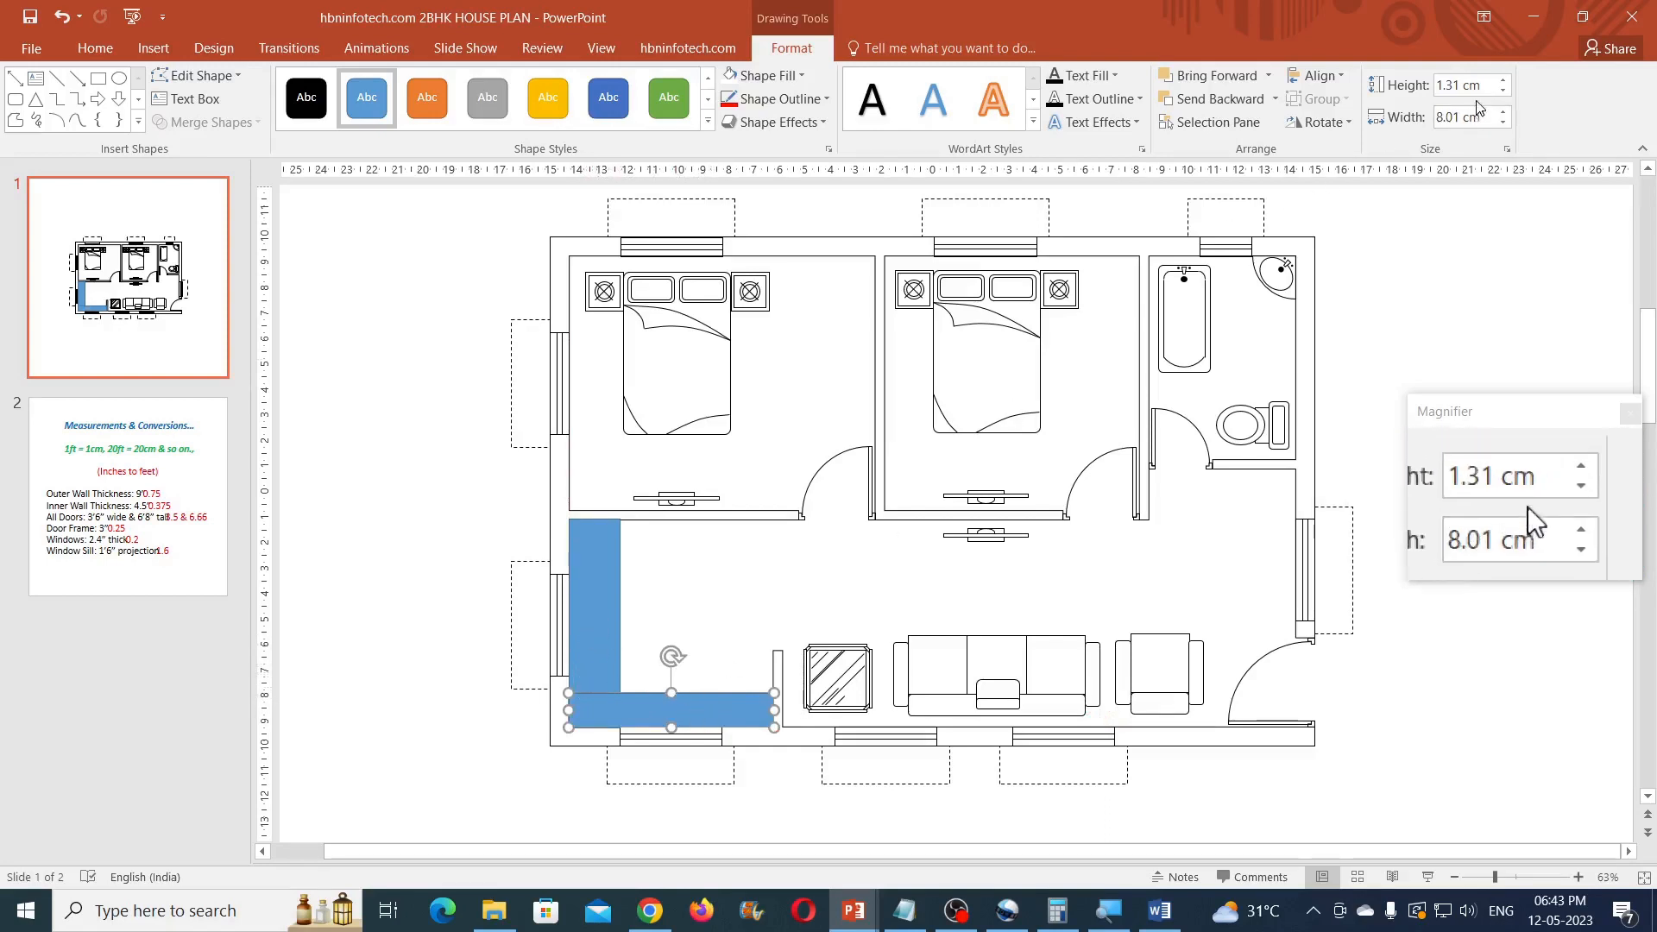
# Set the lower counter rectangle's height to 2 cm and move it flush against the kitchen's lower wall.
pyautogui.click(1497, 85)
pyautogui.write('2')
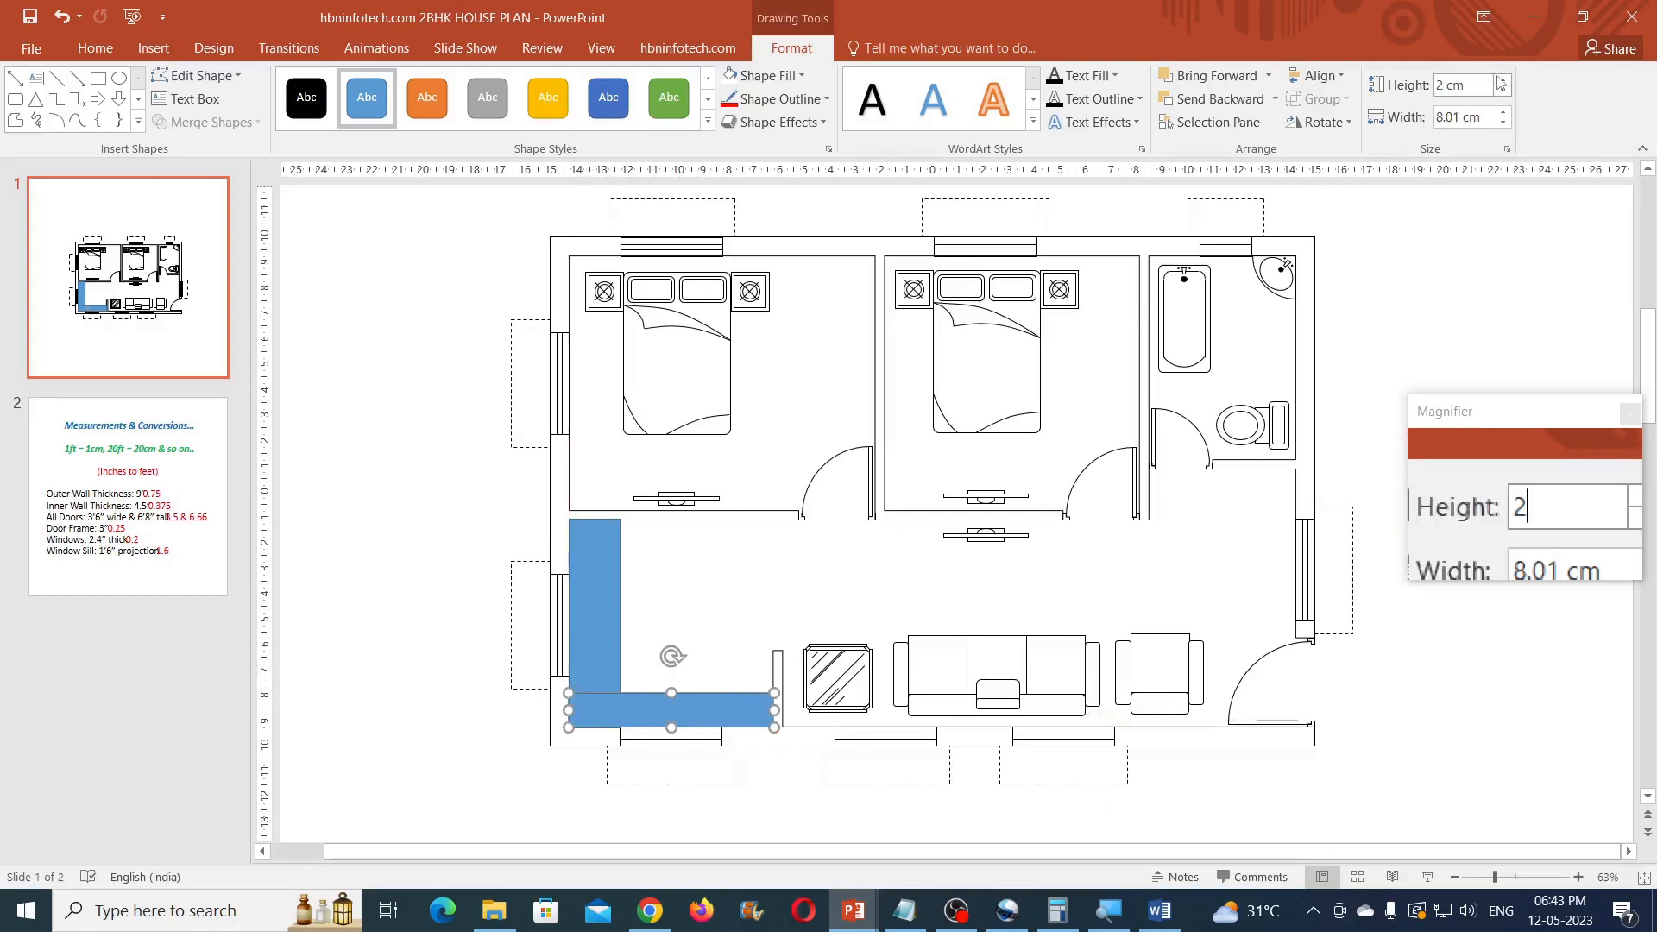
pyautogui.press('Return')
pyautogui.moveTo(690, 714); pyautogui.dragTo(693, 695)
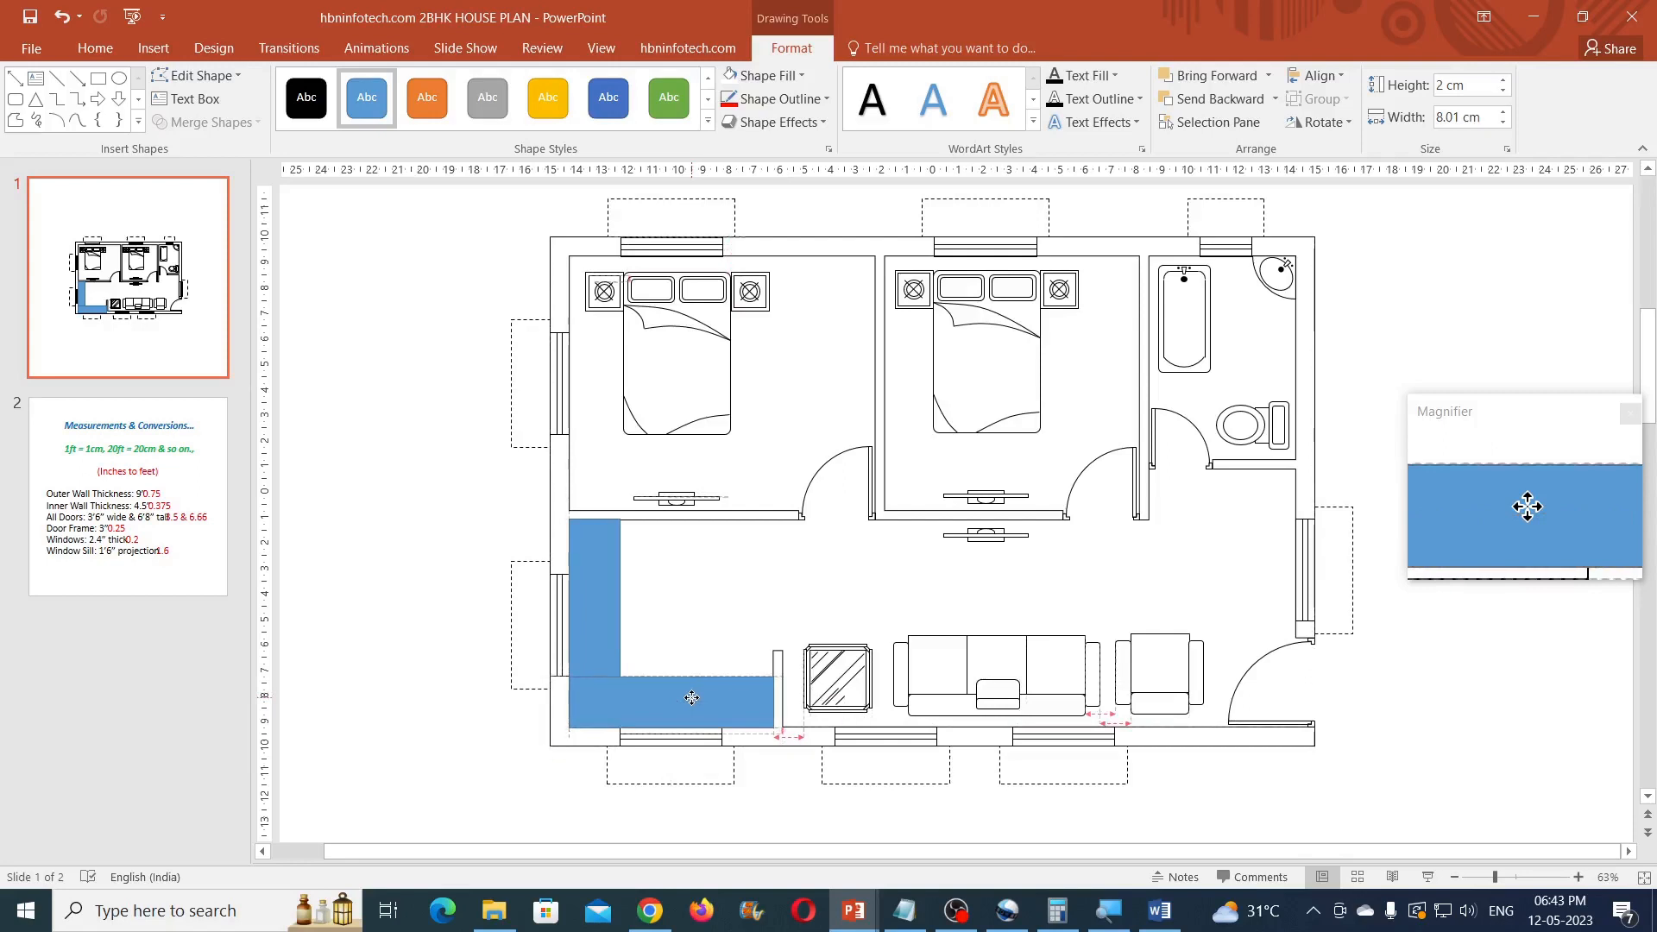
pyautogui.moveTo(691, 697); pyautogui.dragTo(691, 697)
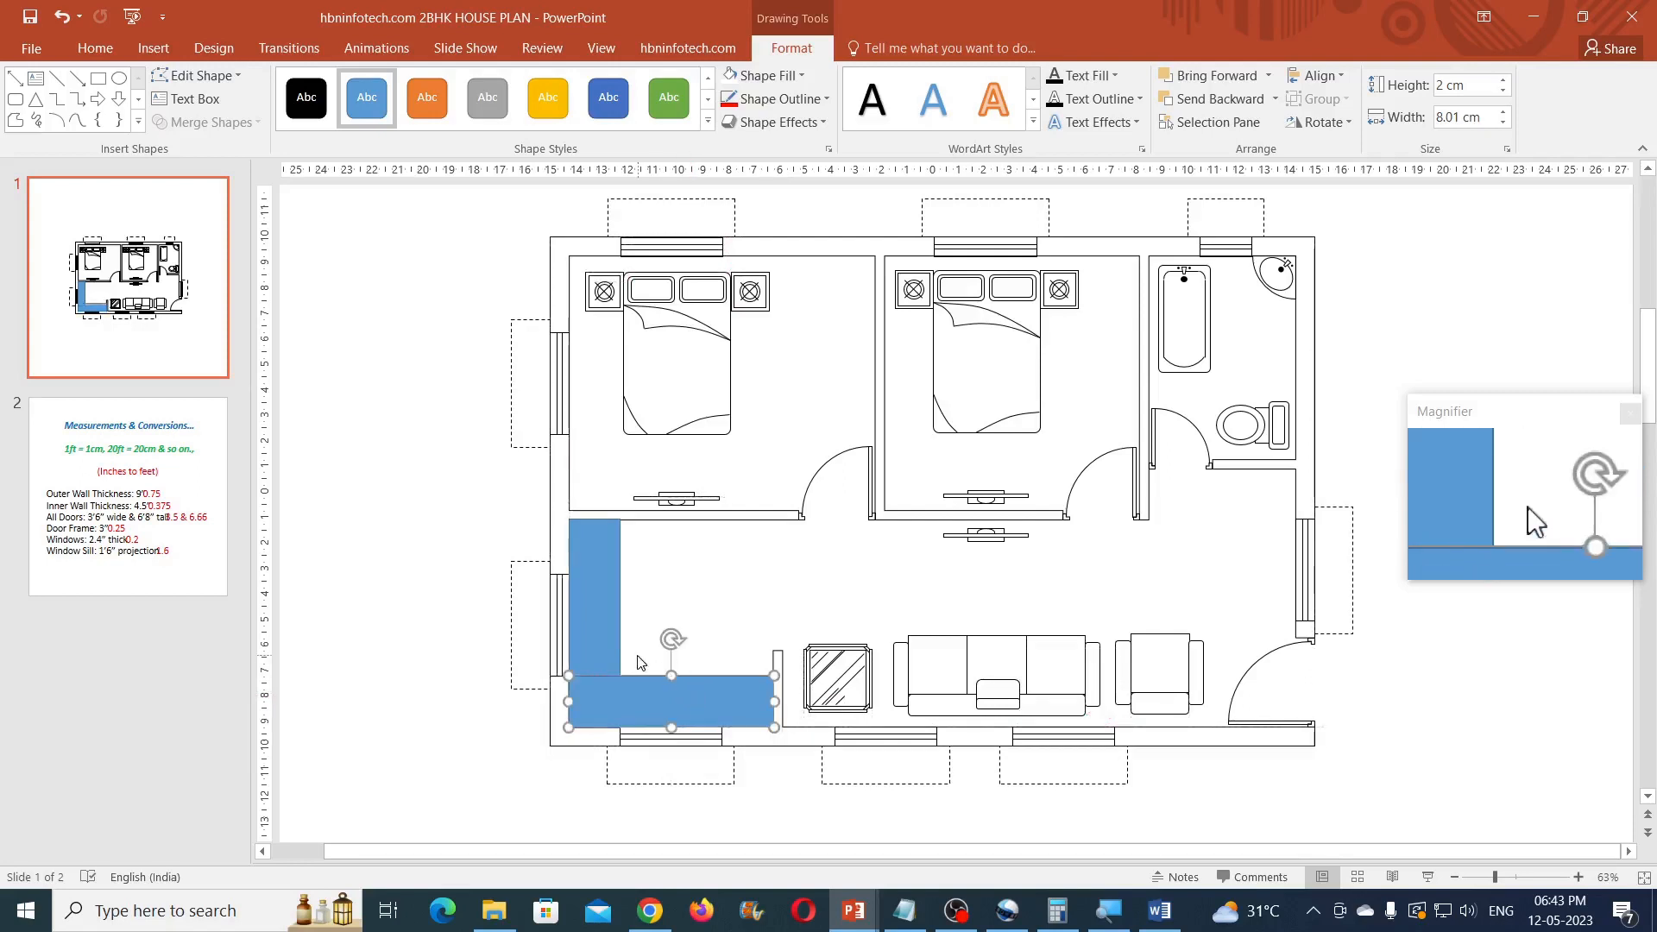
# Merge the two counter rectangles into one L-shaped countertop with Union.
pyautogui.keyDown('shift'); pyautogui.click(605, 619); pyautogui.keyUp('shift')
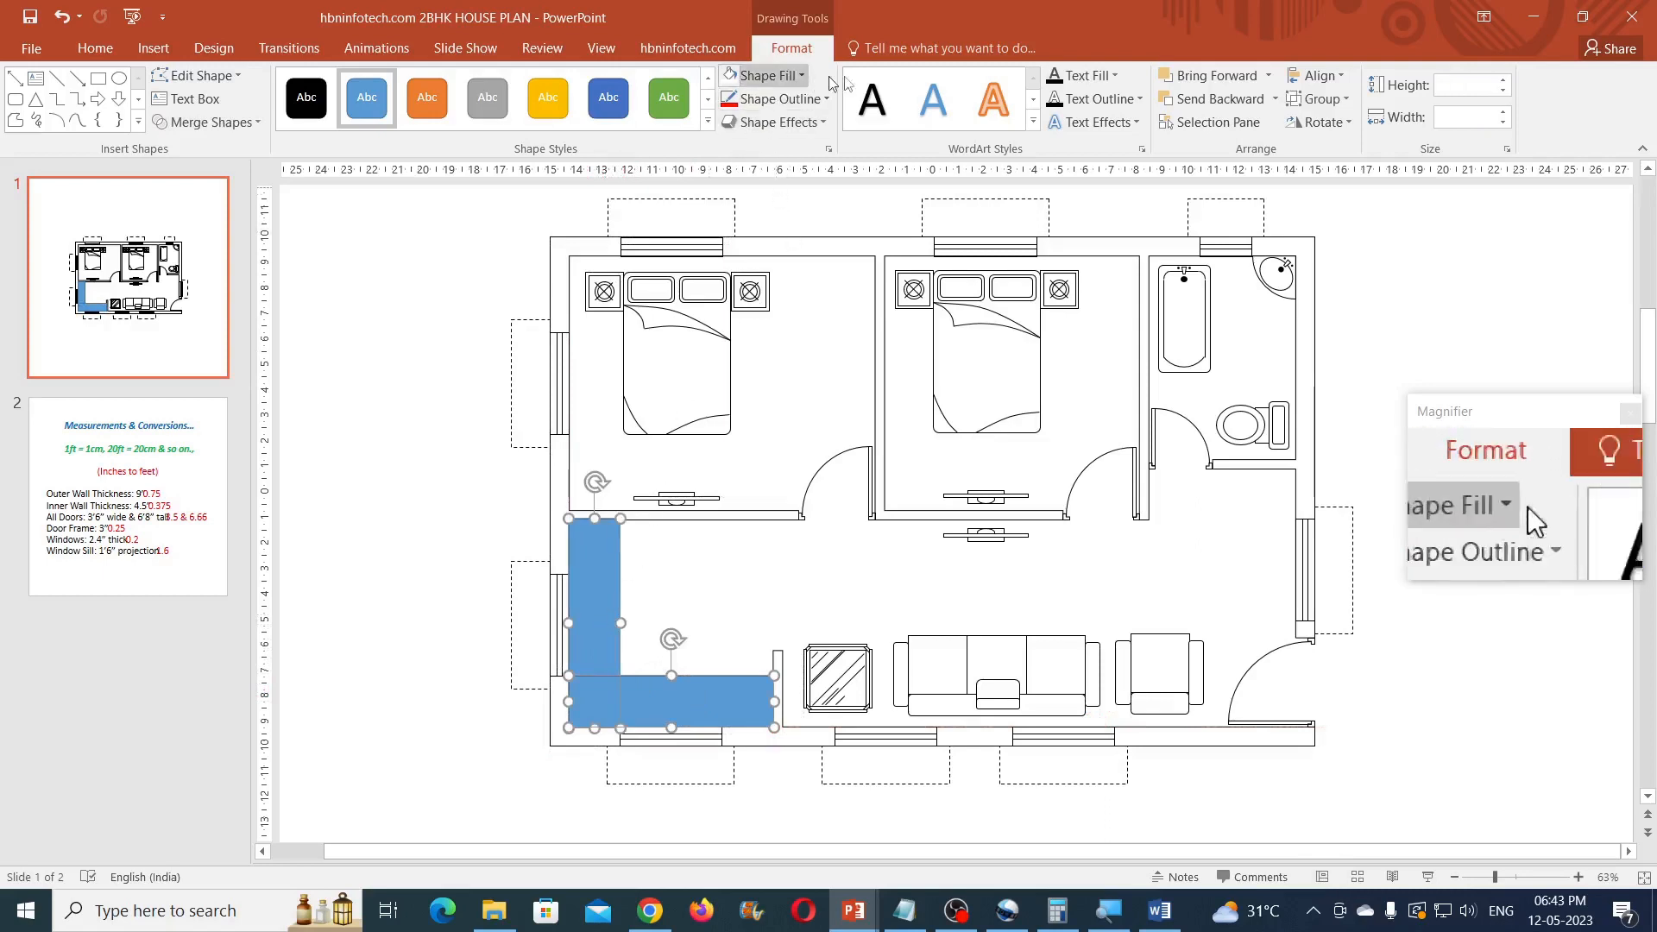
pyautogui.click(247, 123)
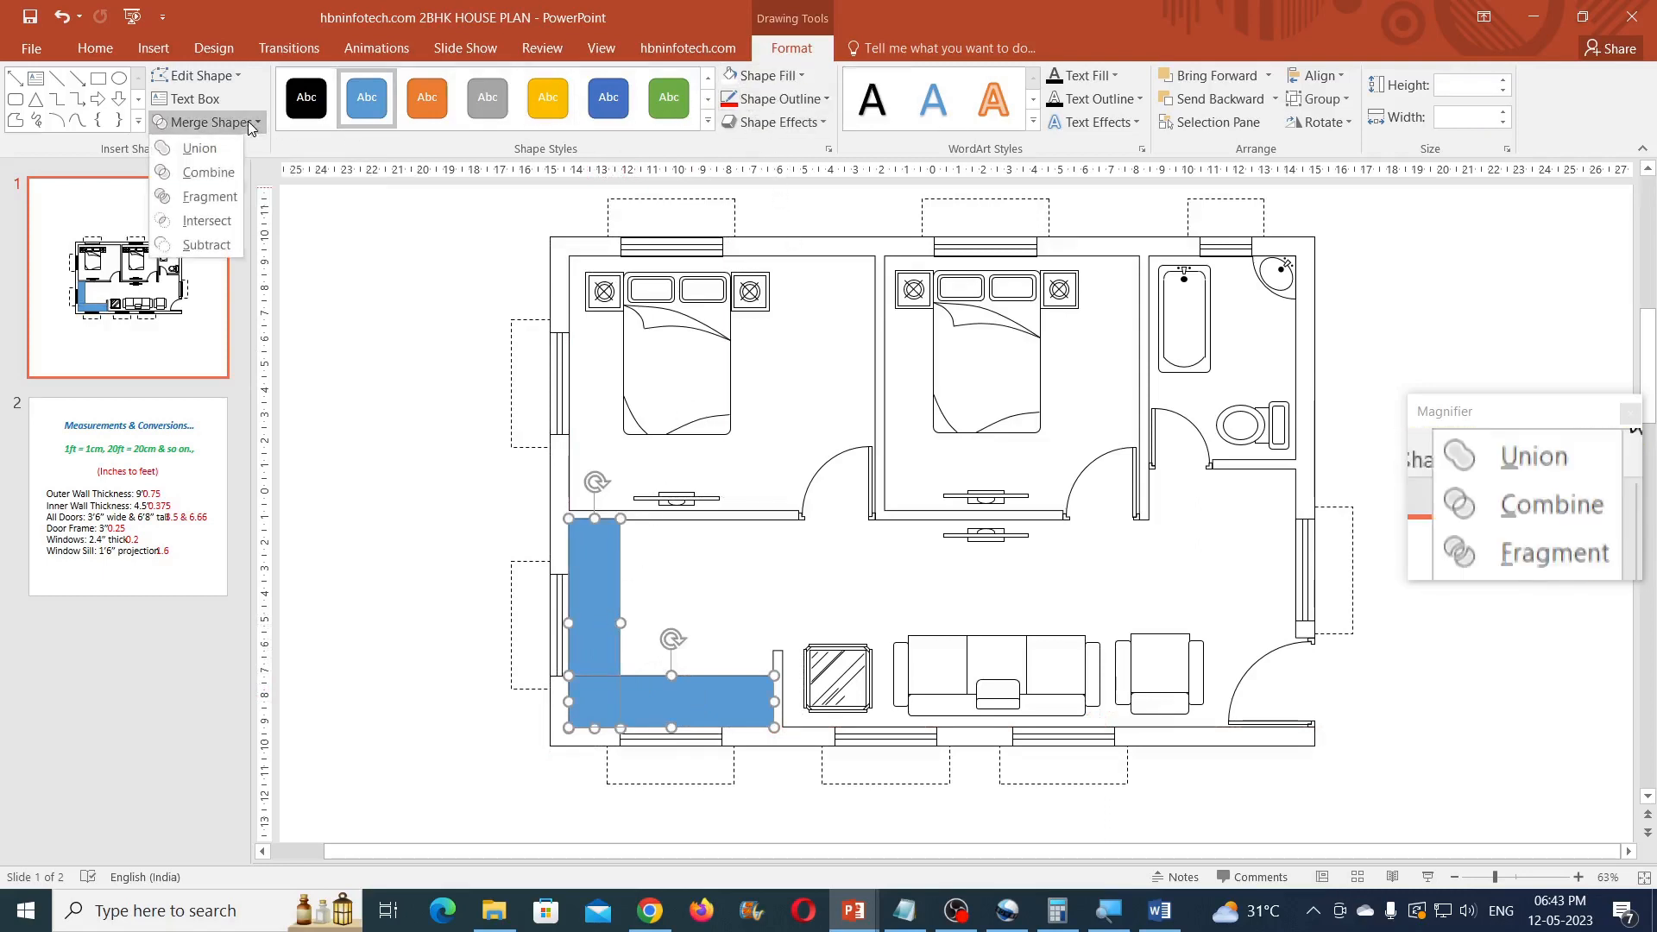
pyautogui.click(199, 149)
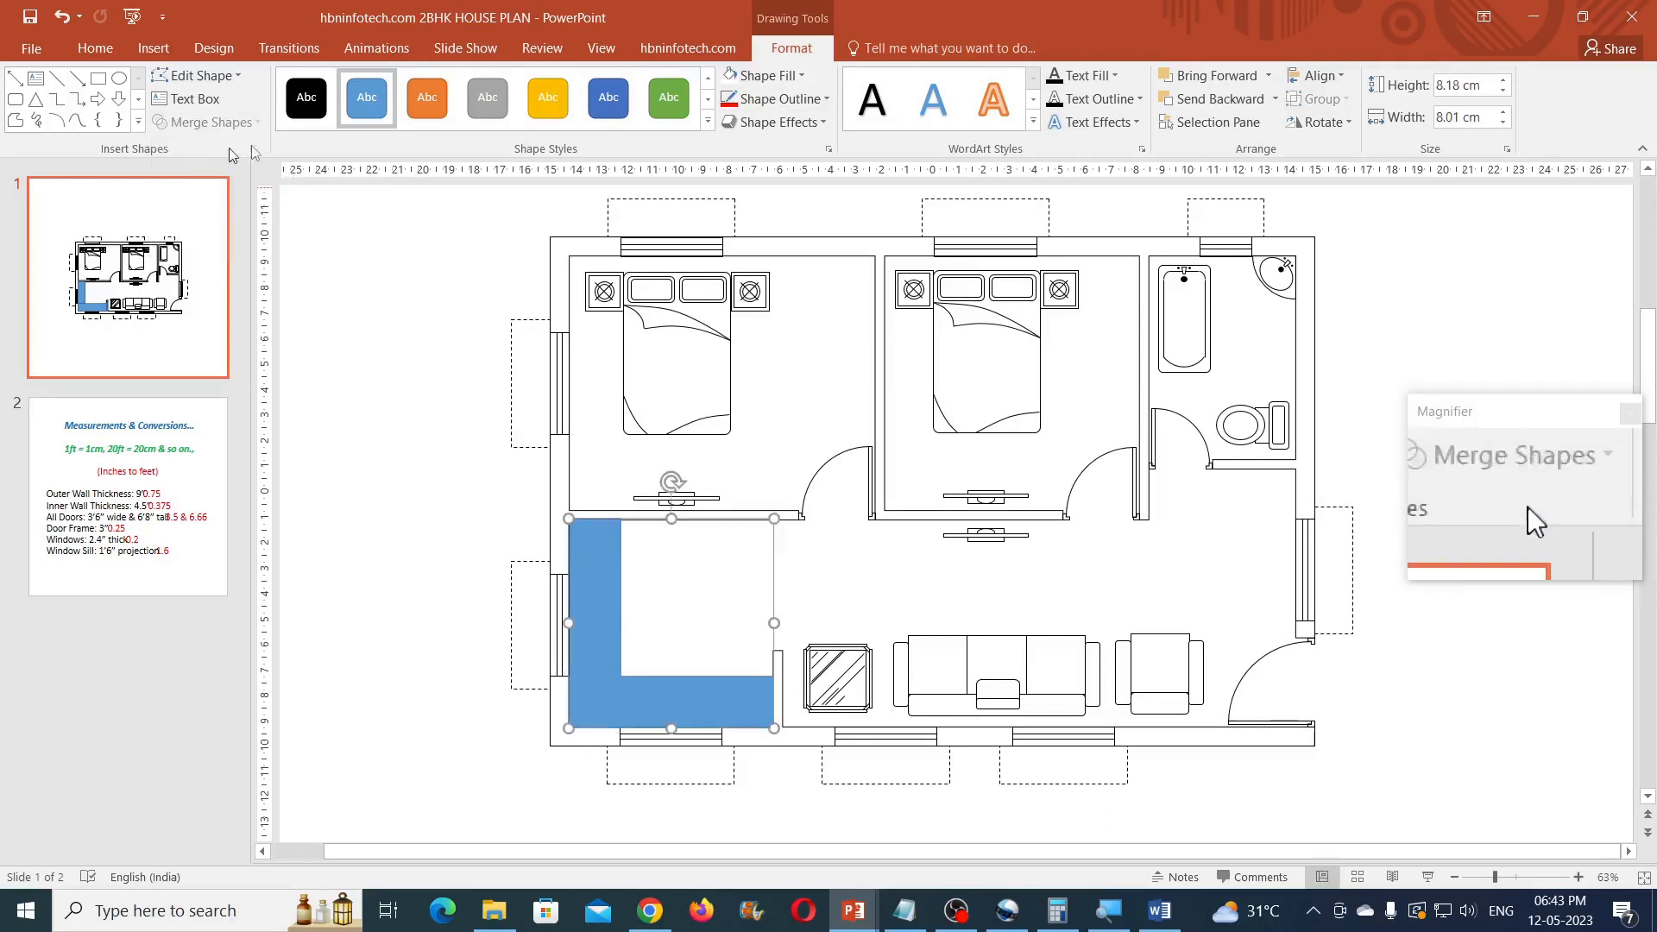
# Give the L-shaped countertop no fill and a black outline.
pyautogui.click(747, 75)
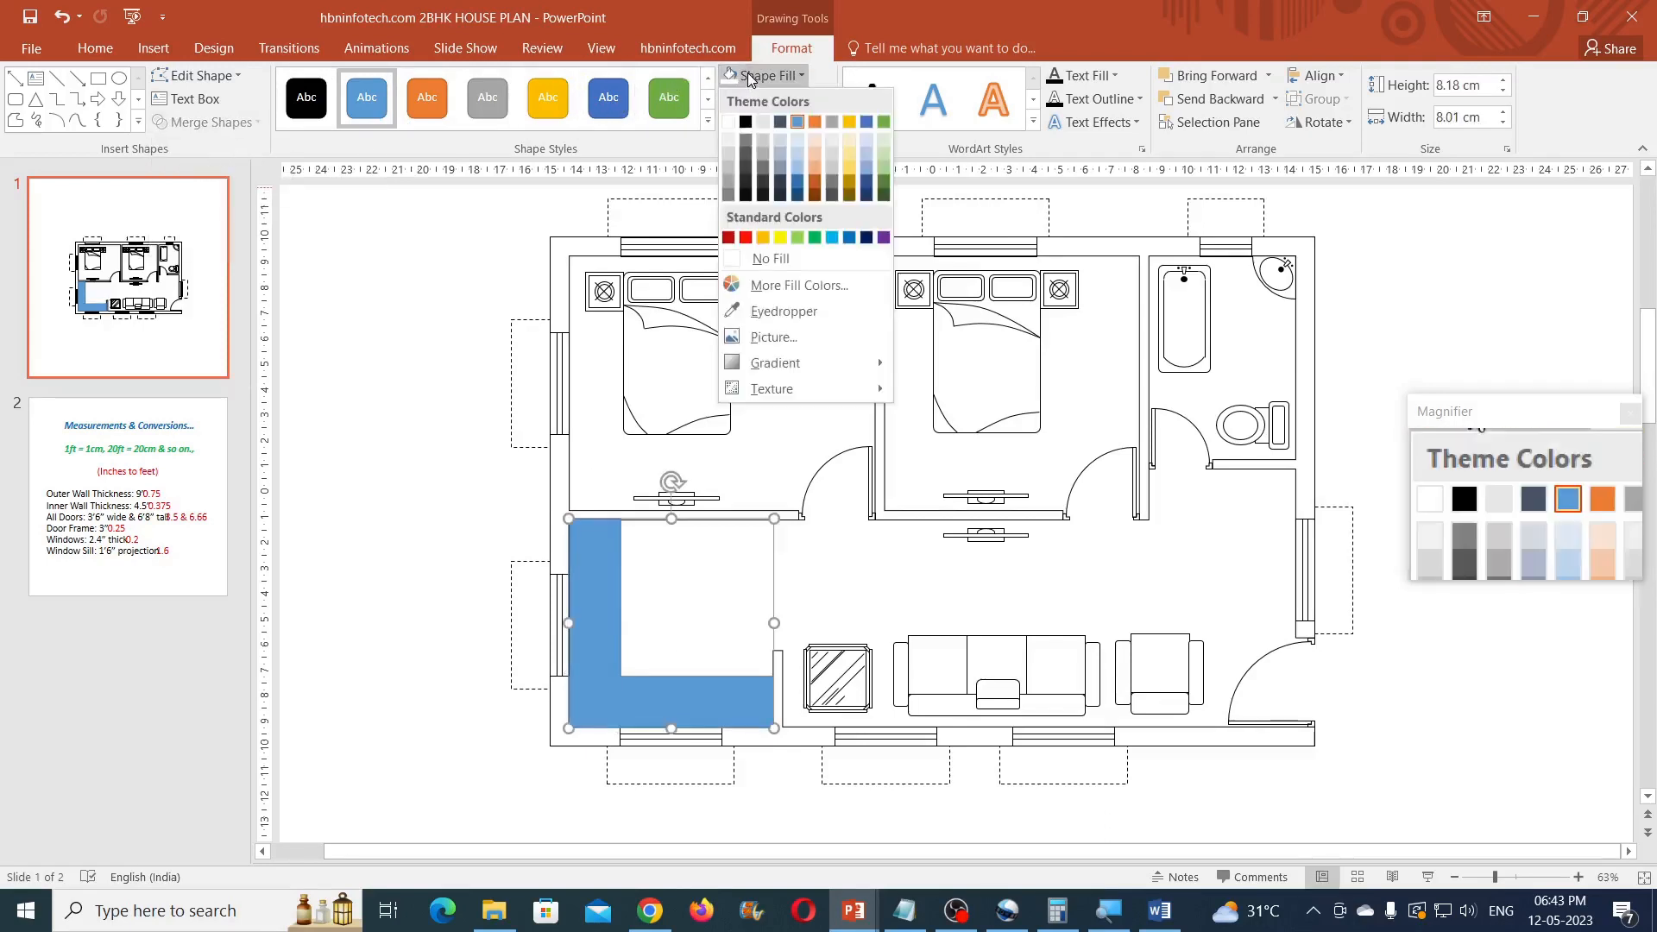
pyautogui.click(781, 258)
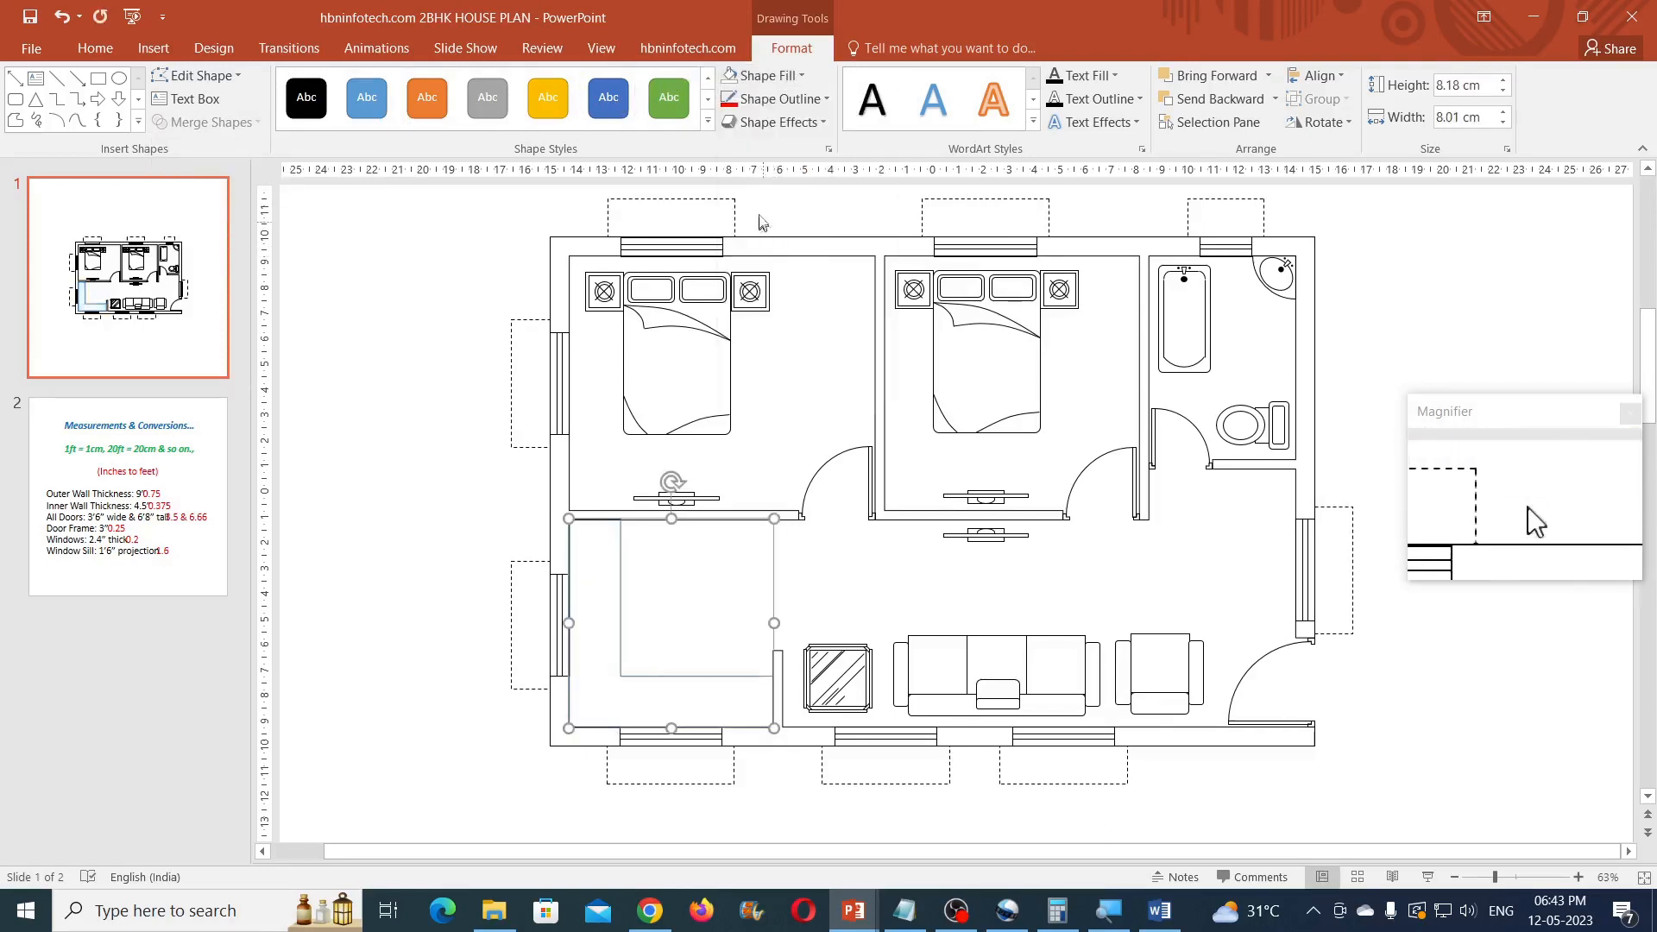
pyautogui.click(770, 100)
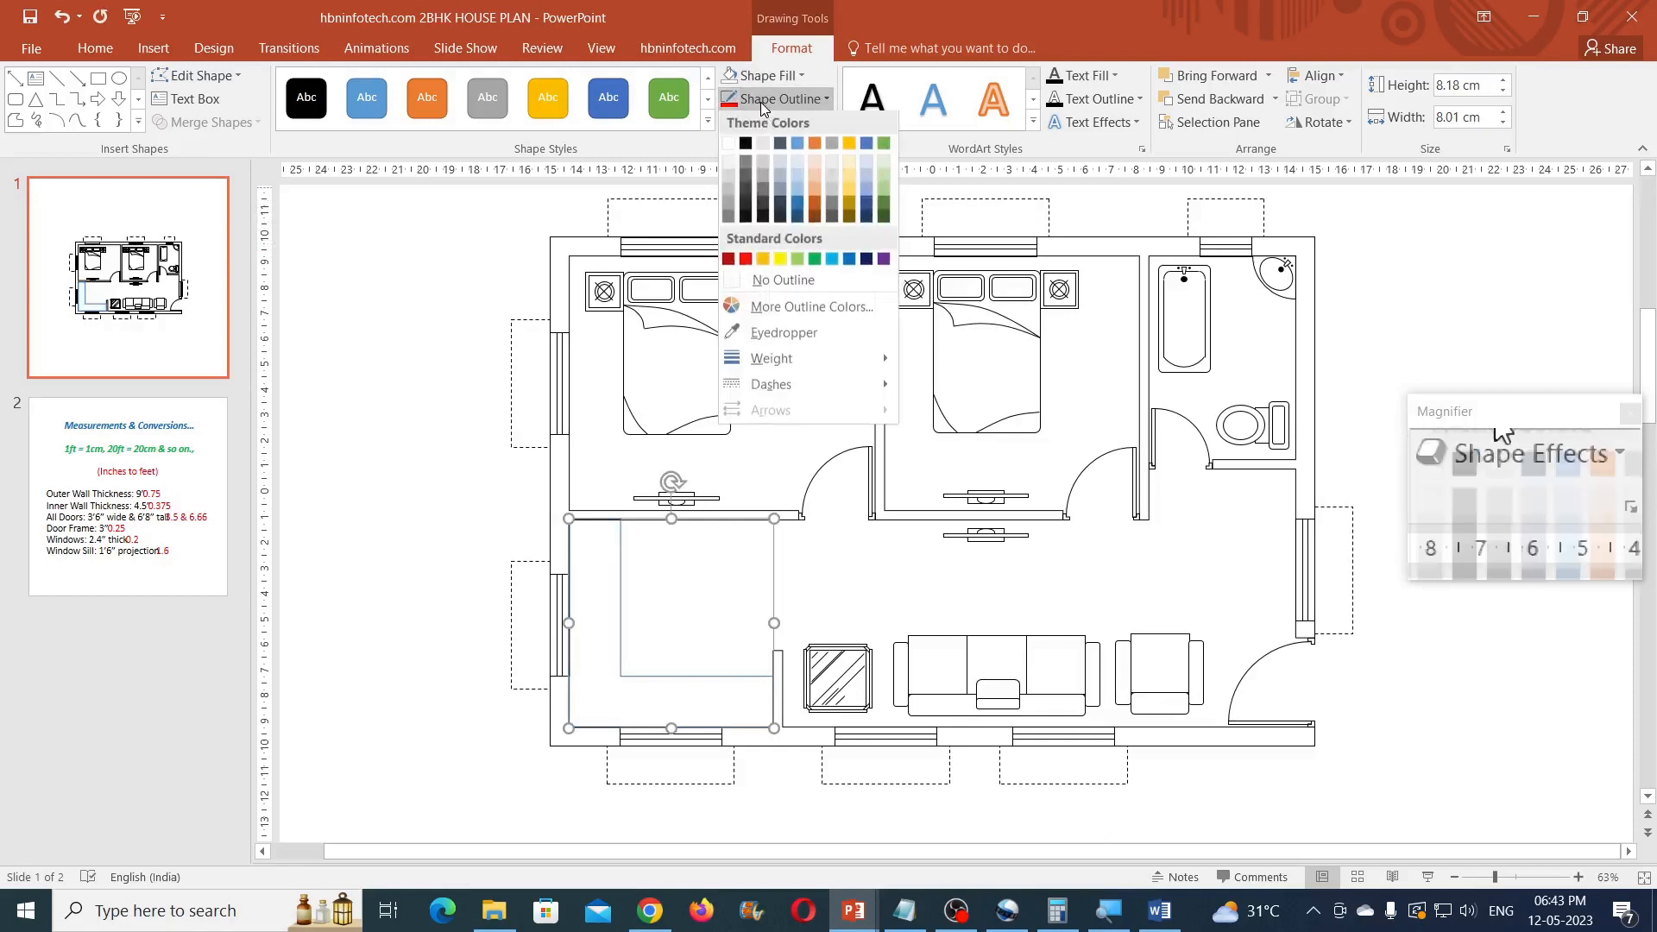
pyautogui.click(746, 146)
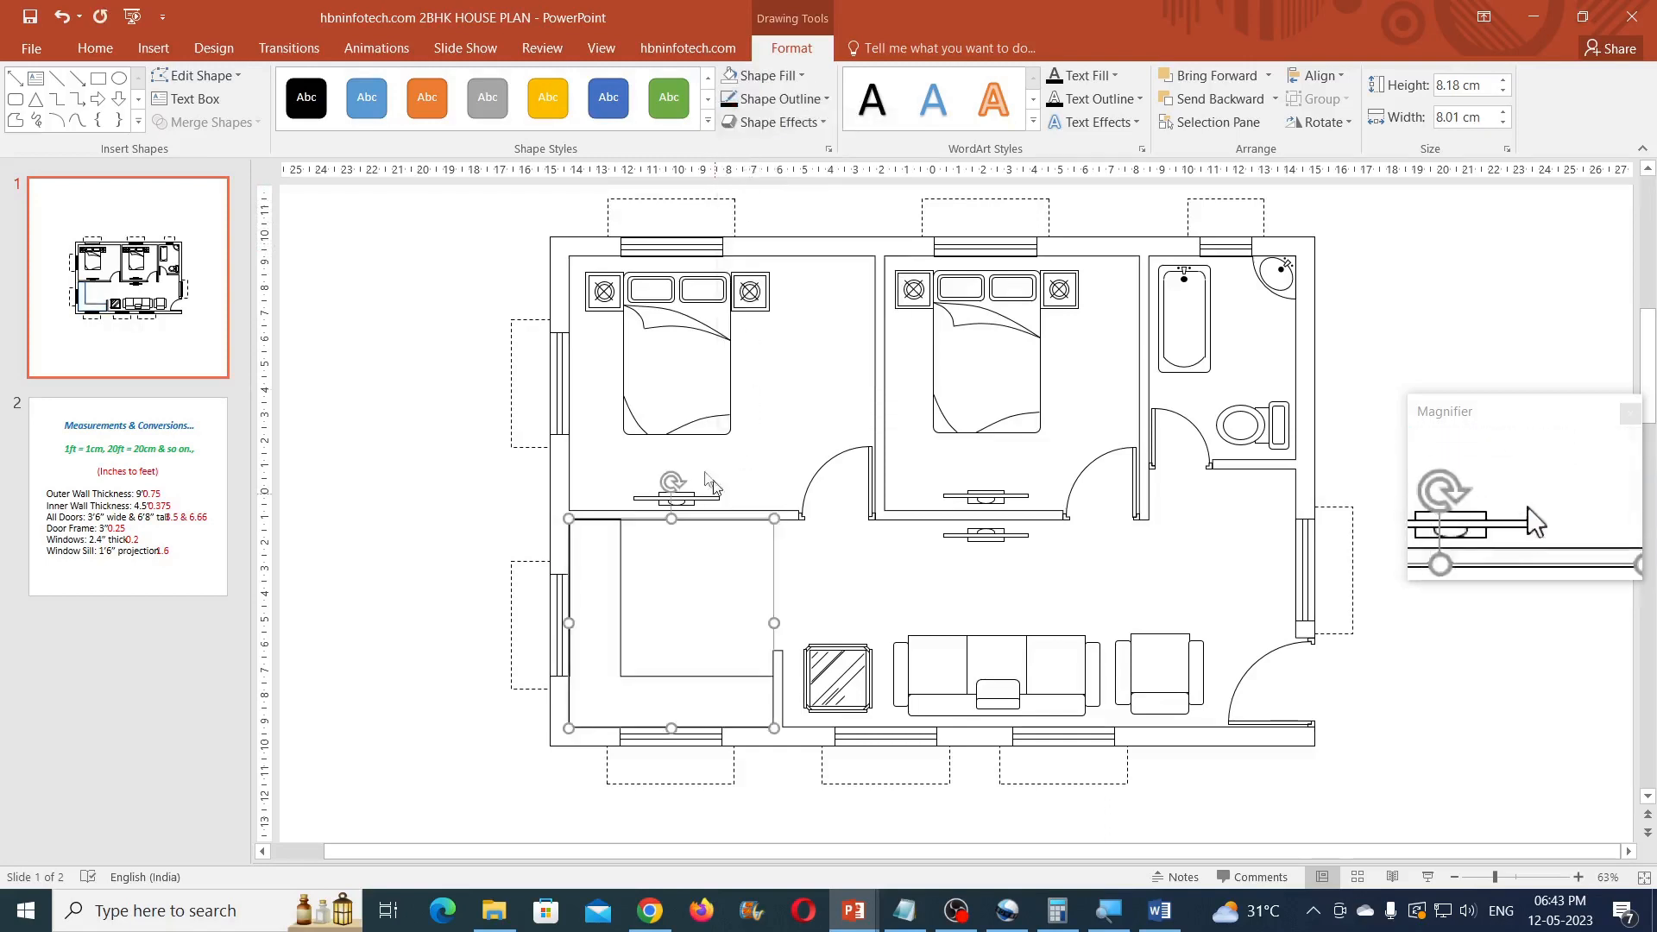
# Nudge the L-shaped countertop vertically in fine increments until its edges line up with the kitchen walls, and deselect it.
pyautogui.click(1577, 876)
pyautogui.click(1576, 877)
pyautogui.click(1576, 877)
pyautogui.click(1577, 877)
pyautogui.click(1578, 877)
pyautogui.click(1577, 878)
pyautogui.click(1579, 877)
pyautogui.click(1579, 877)
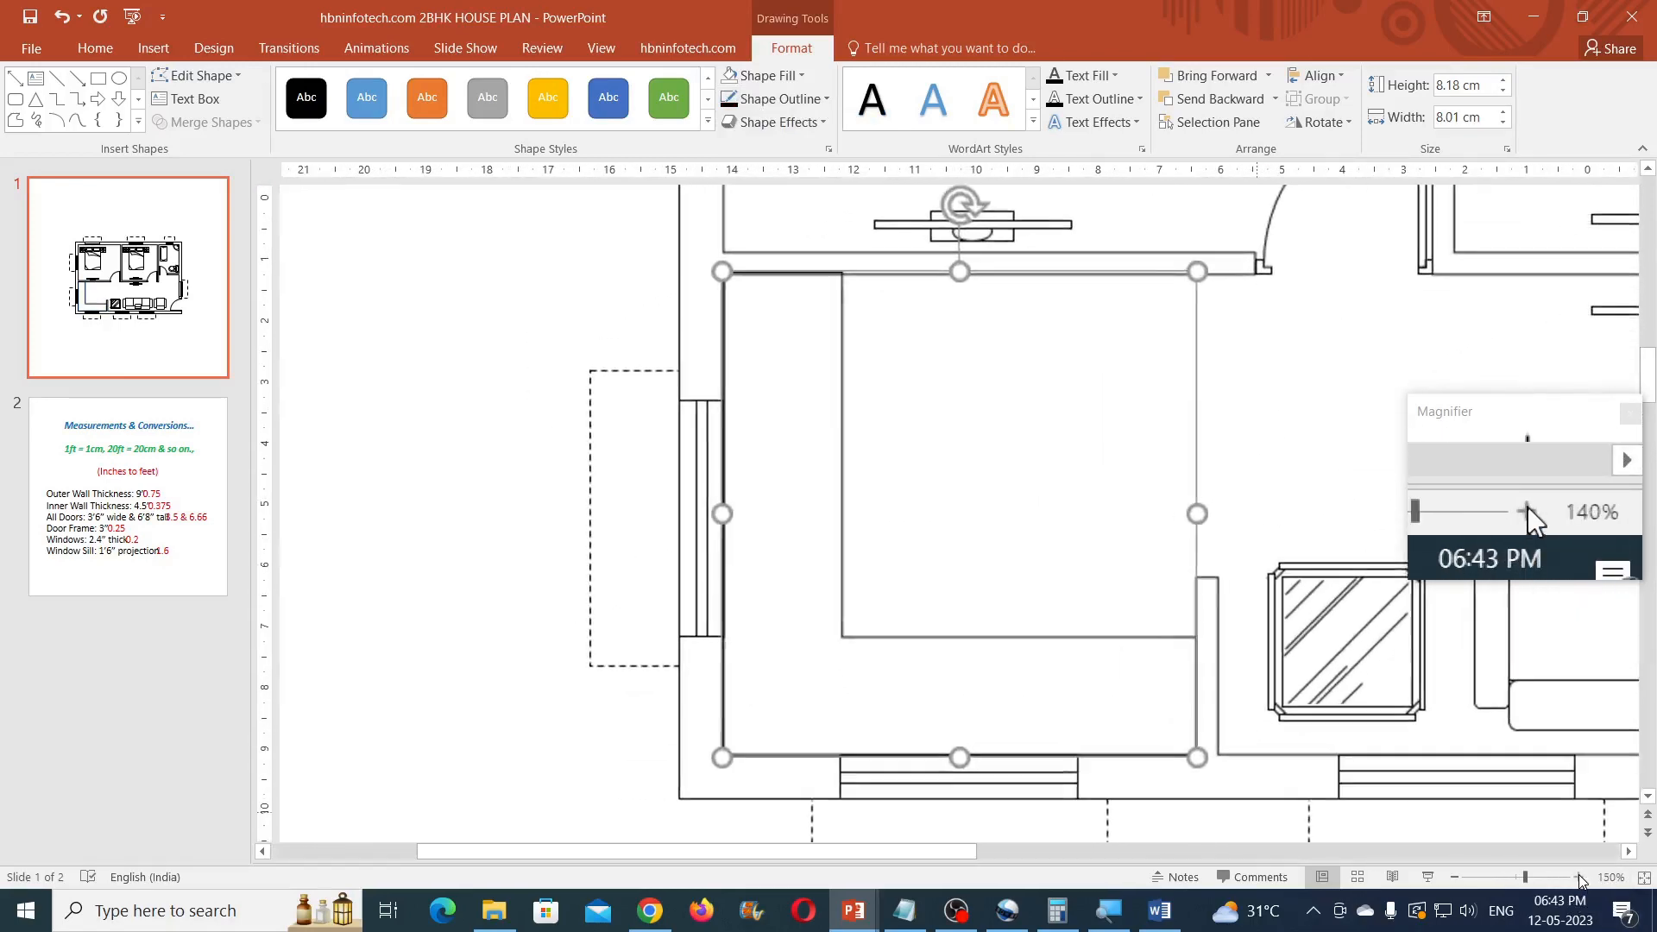
pyautogui.click(1579, 877)
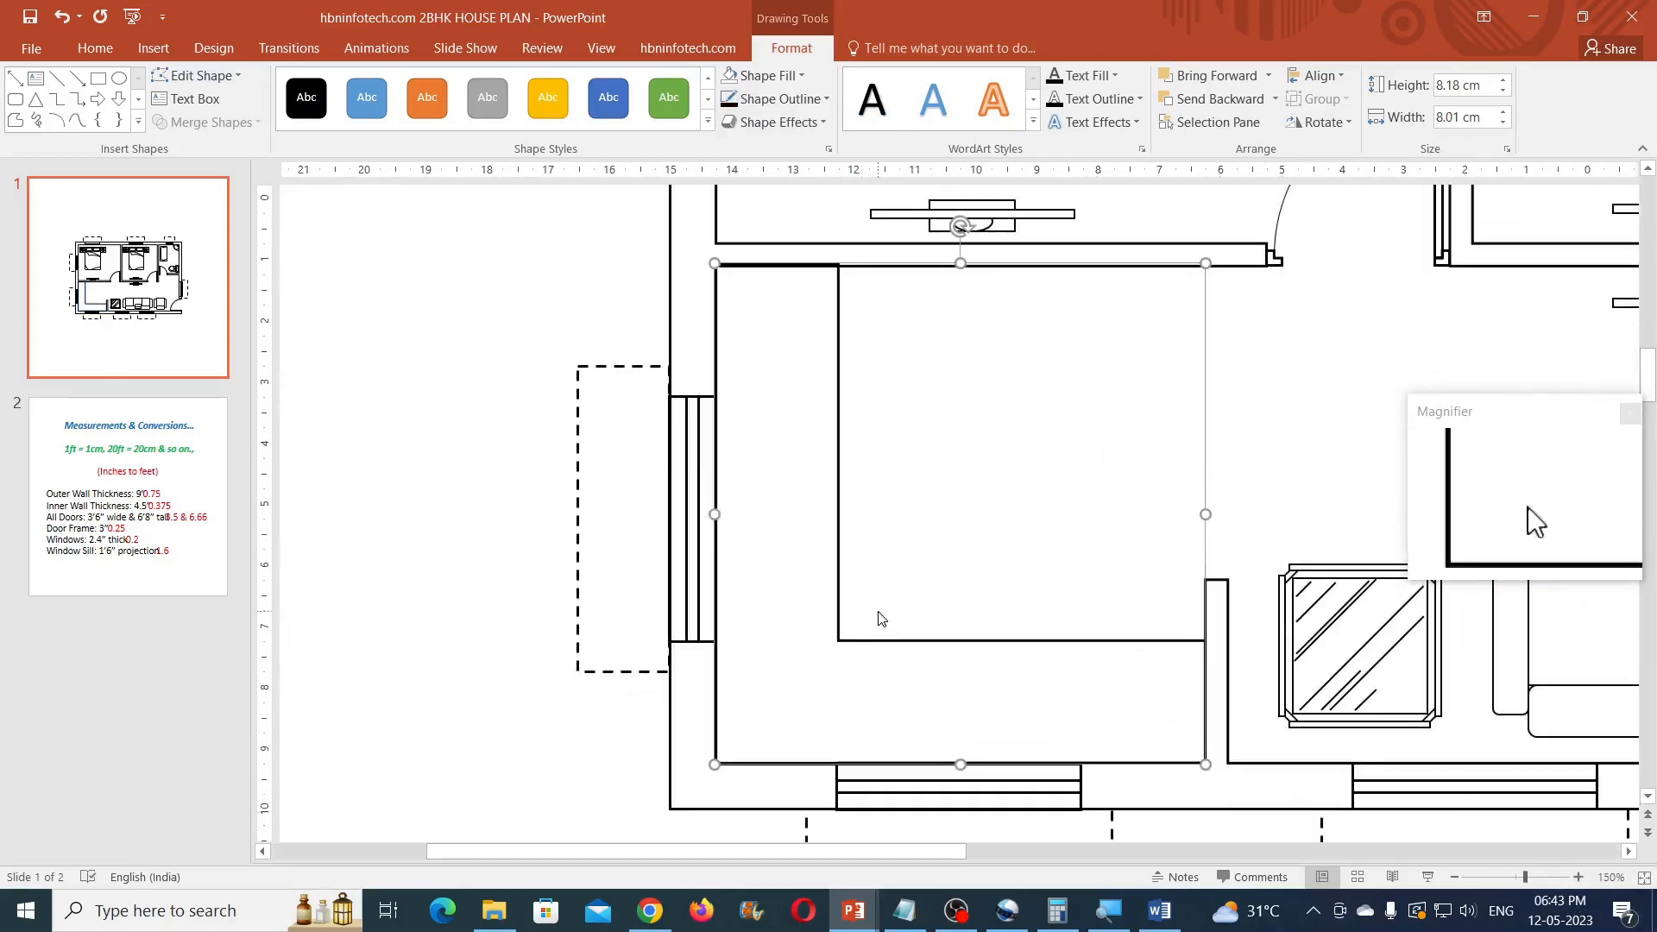
pyautogui.hotkey('ctrl', 'Down')
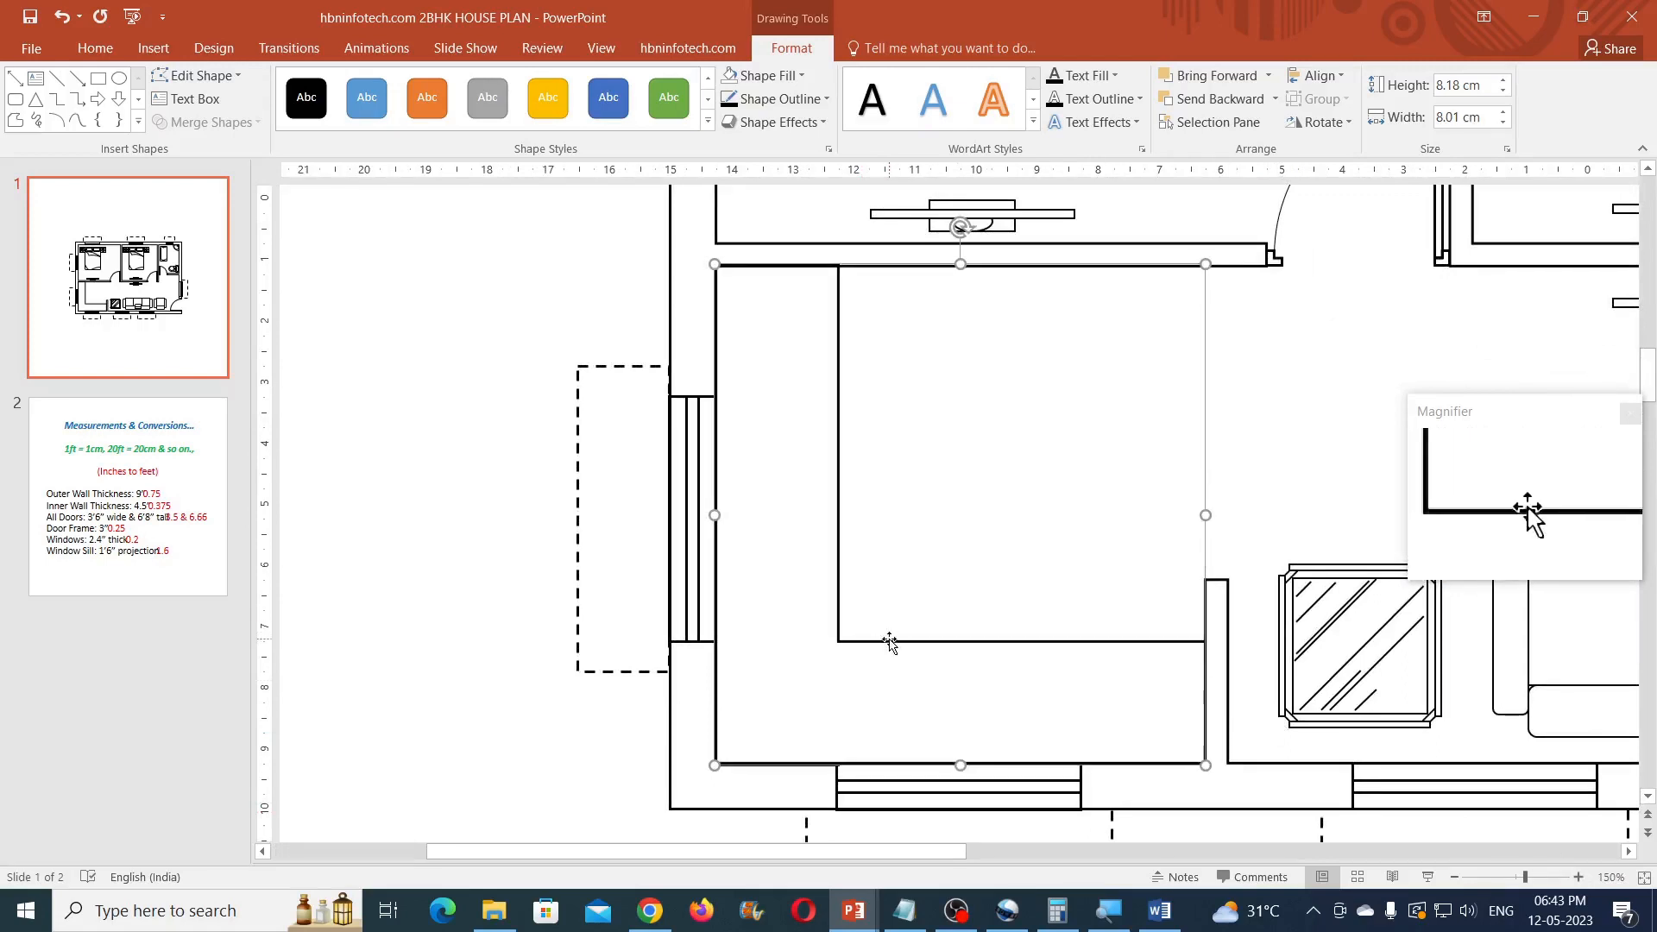
pyautogui.hotkey('ctrl', 'Down')
pyautogui.hotkey('ctrl', 'Up')
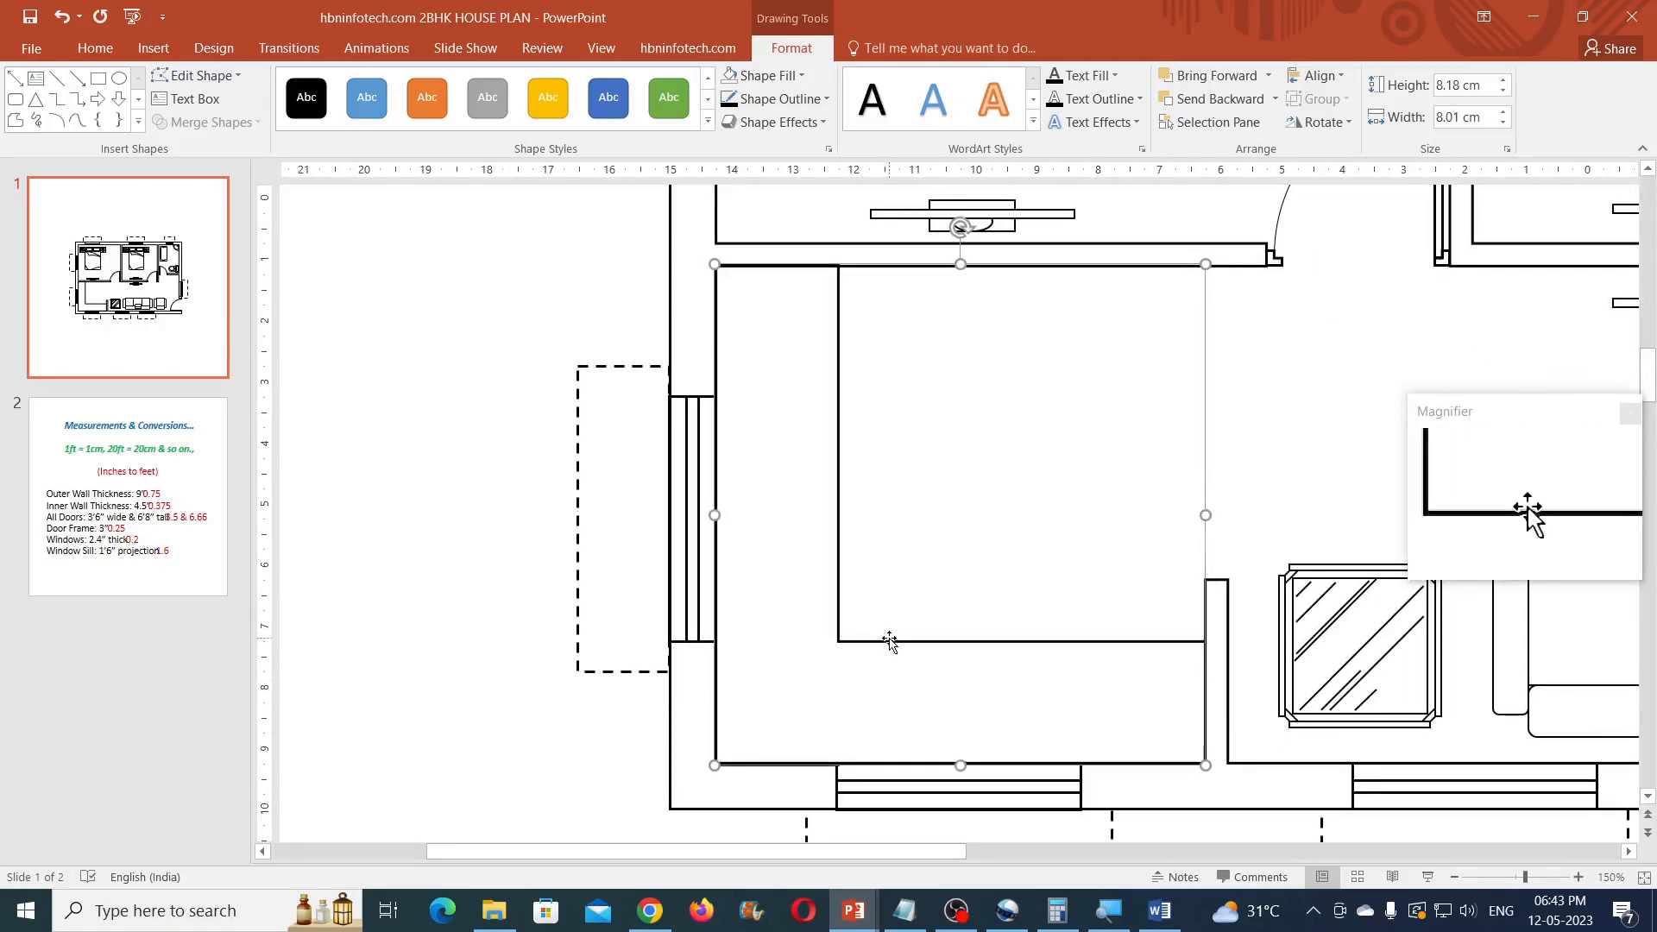
pyautogui.hotkey('ctrl', 'Down')
pyautogui.hotkey('ctrl', 'Up')
pyautogui.hotkey('ctrl', 'Down')
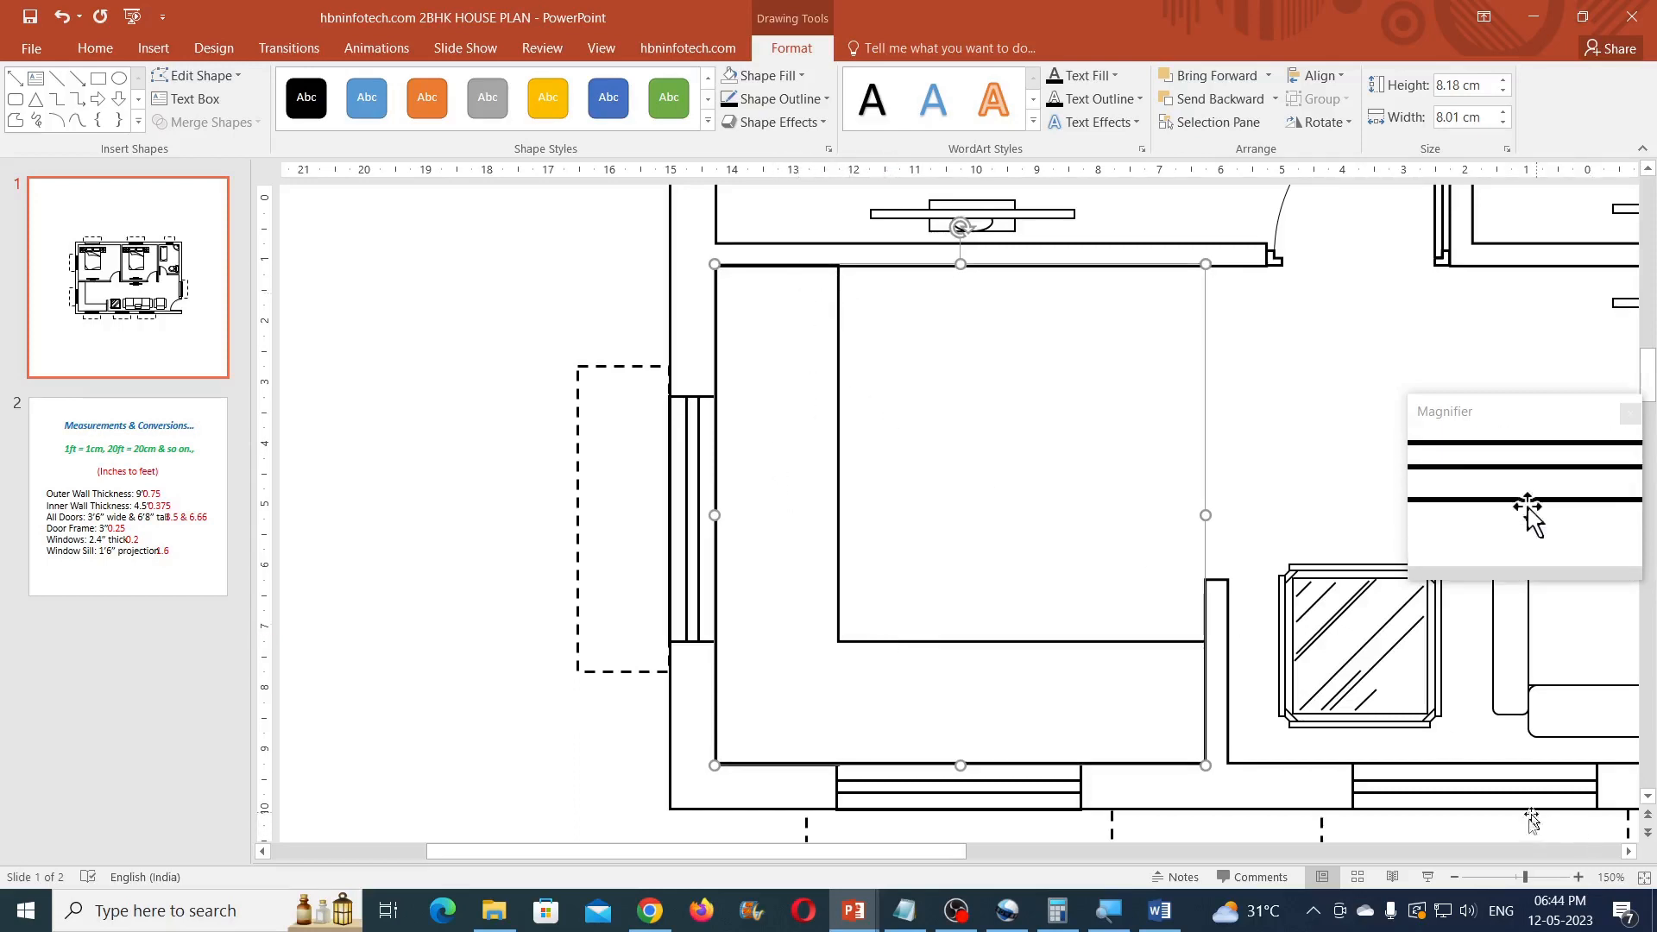
pyautogui.click(1510, 876)
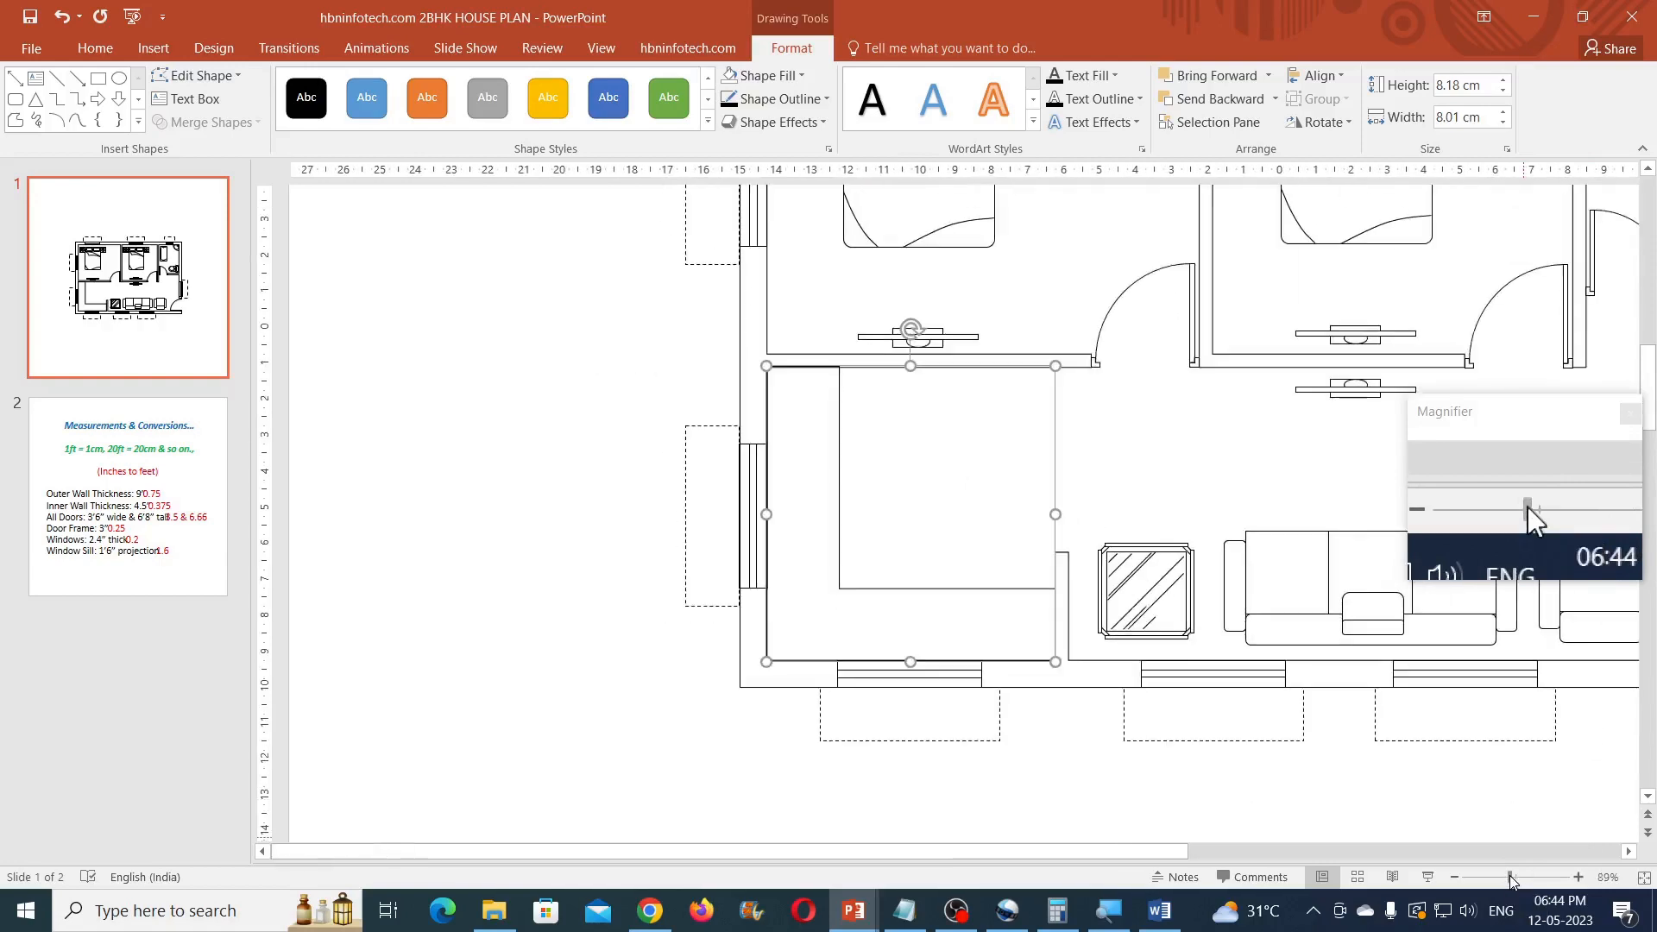
pyautogui.click(1501, 878)
pyautogui.click(1070, 794)
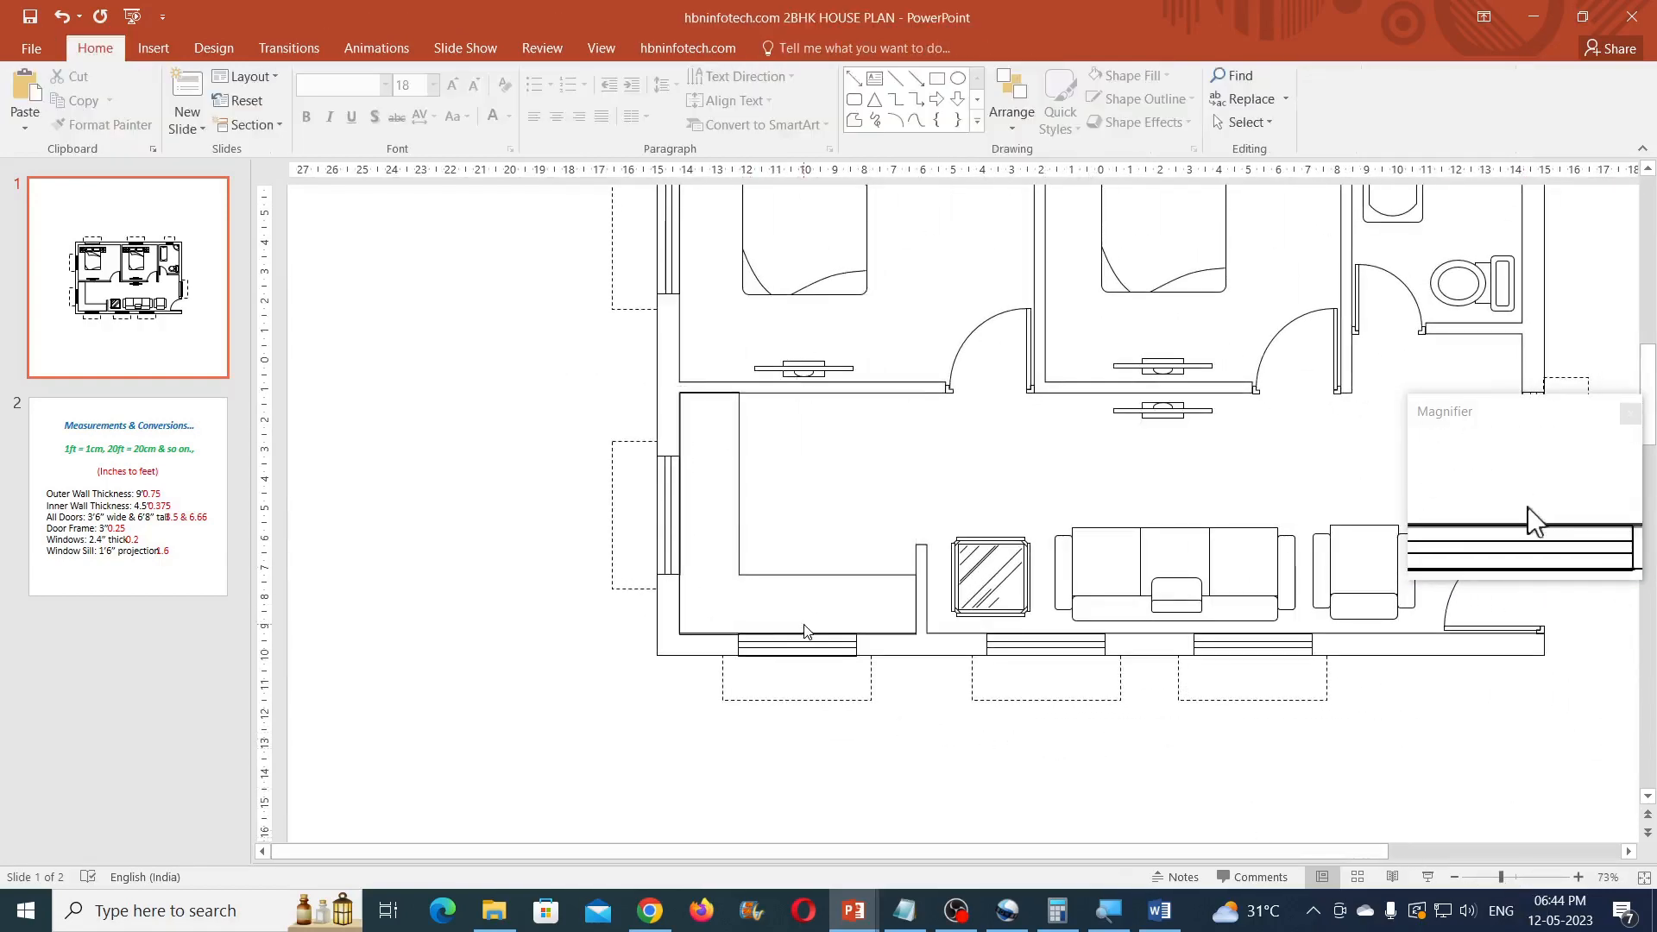
pyautogui.scroll(1, 763, 634)
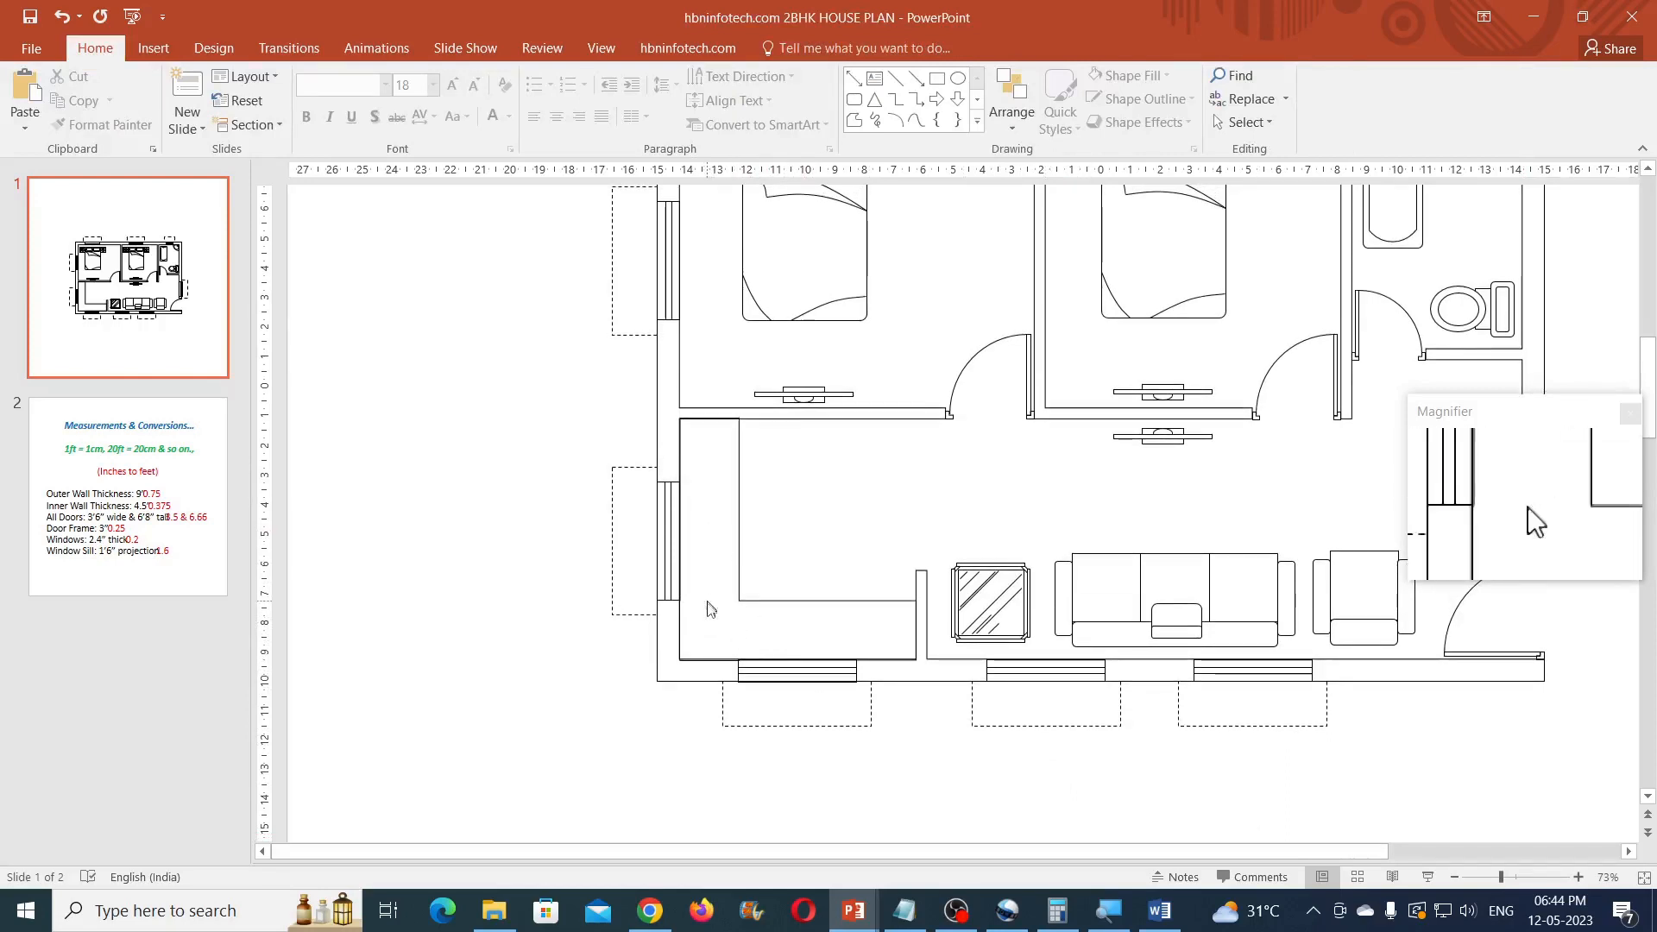
# Copy the four-burner stove and kitchen sink symbols from the Floor Plan Symbols document in Word and return to the house plan in PowerPoint.
pyautogui.click(1159, 911)
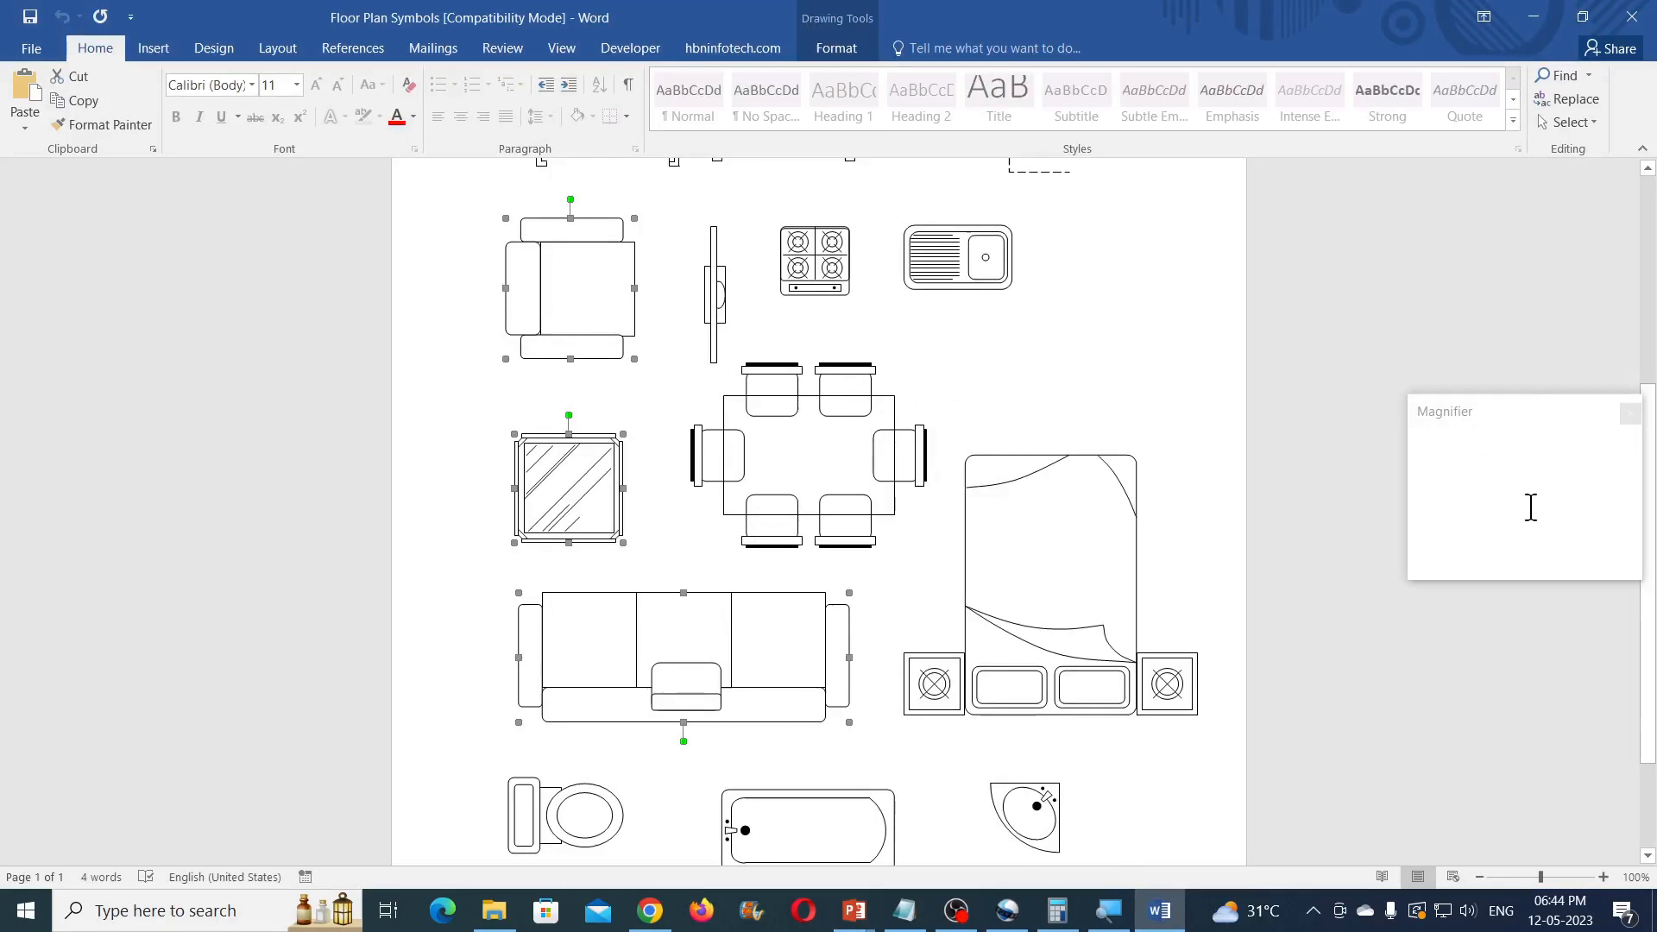
pyautogui.click(1183, 338)
pyautogui.scroll(8, 1183, 338)
pyautogui.scroll(-3, 1158, 357)
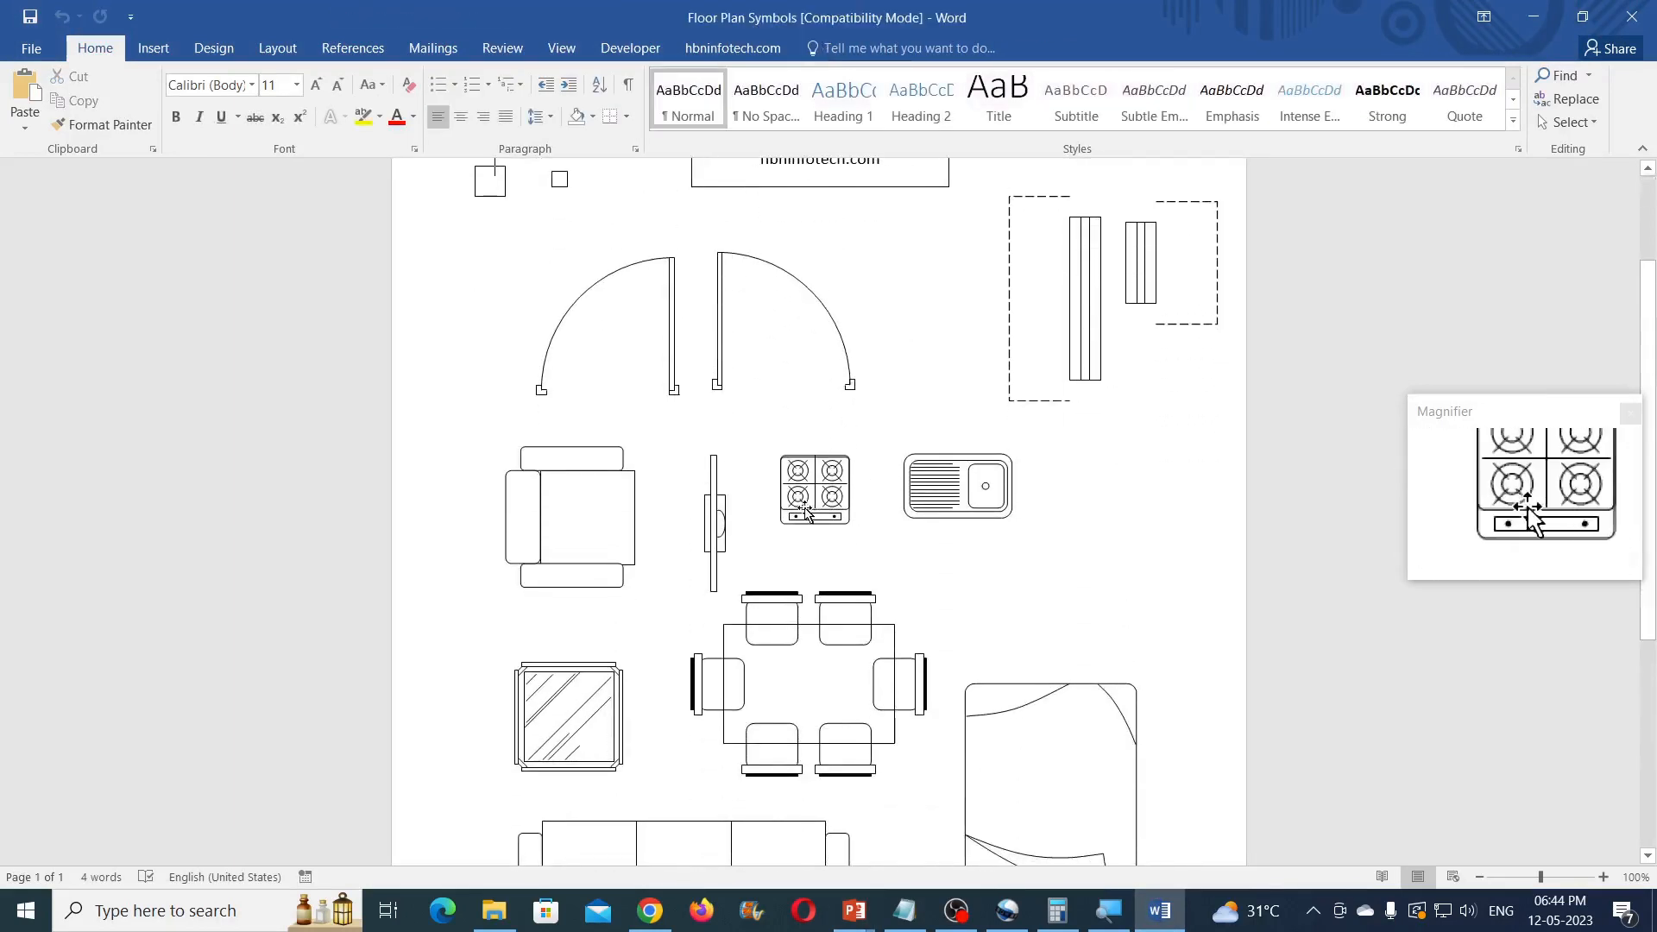
pyautogui.click(816, 493)
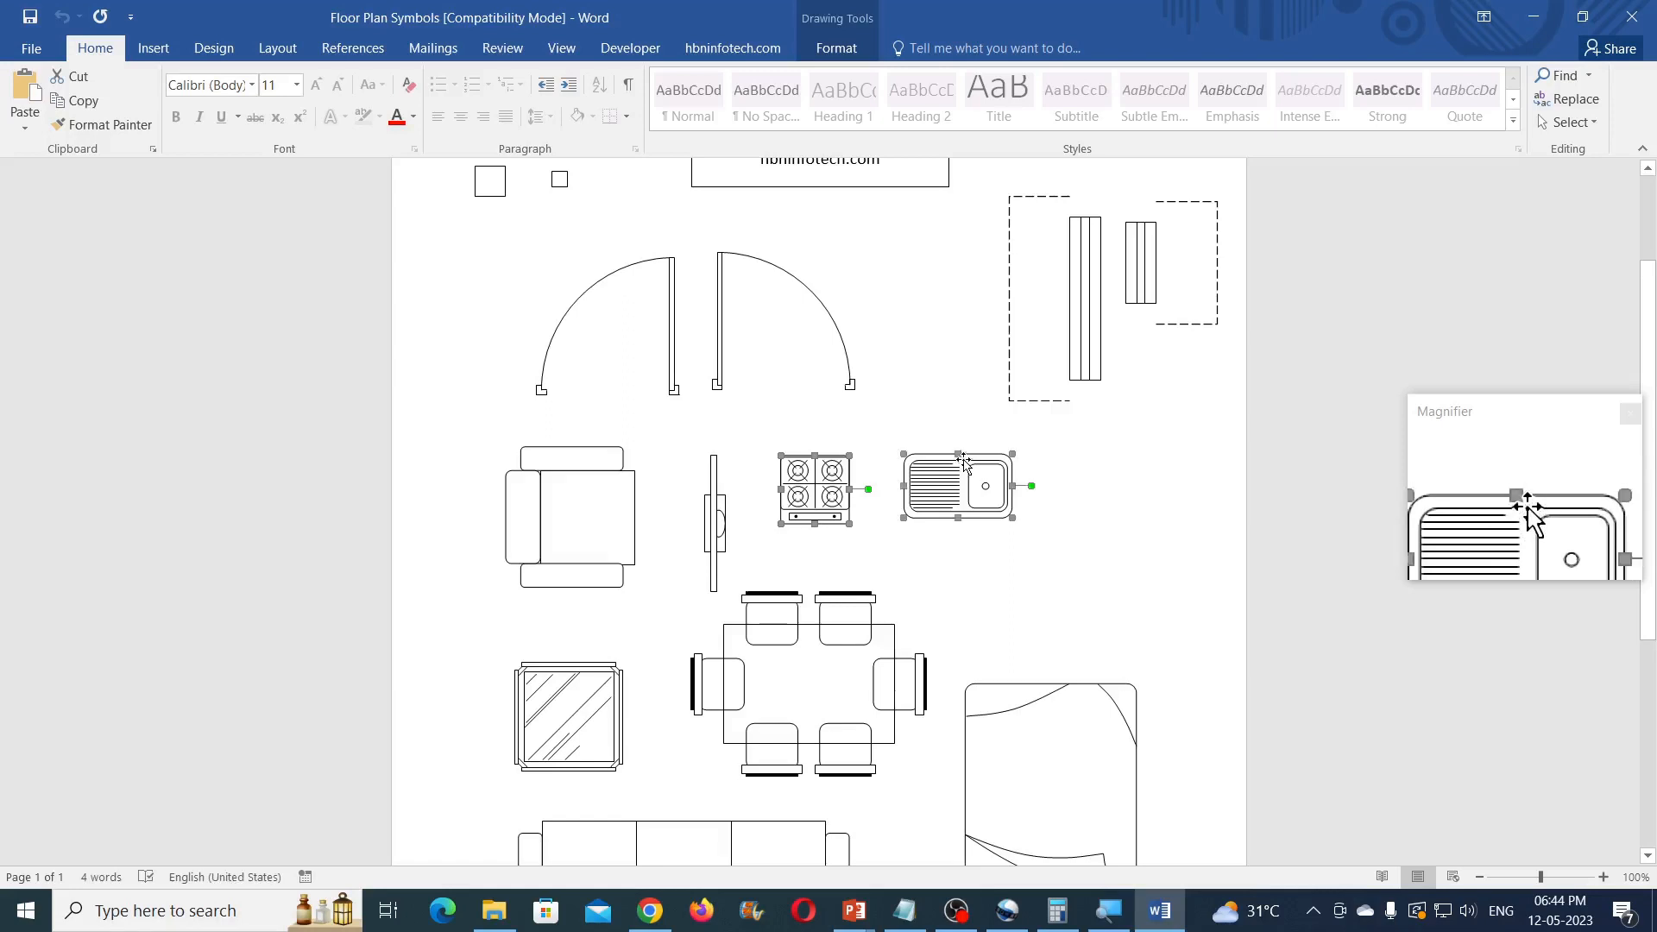
pyautogui.rightClick(970, 455)
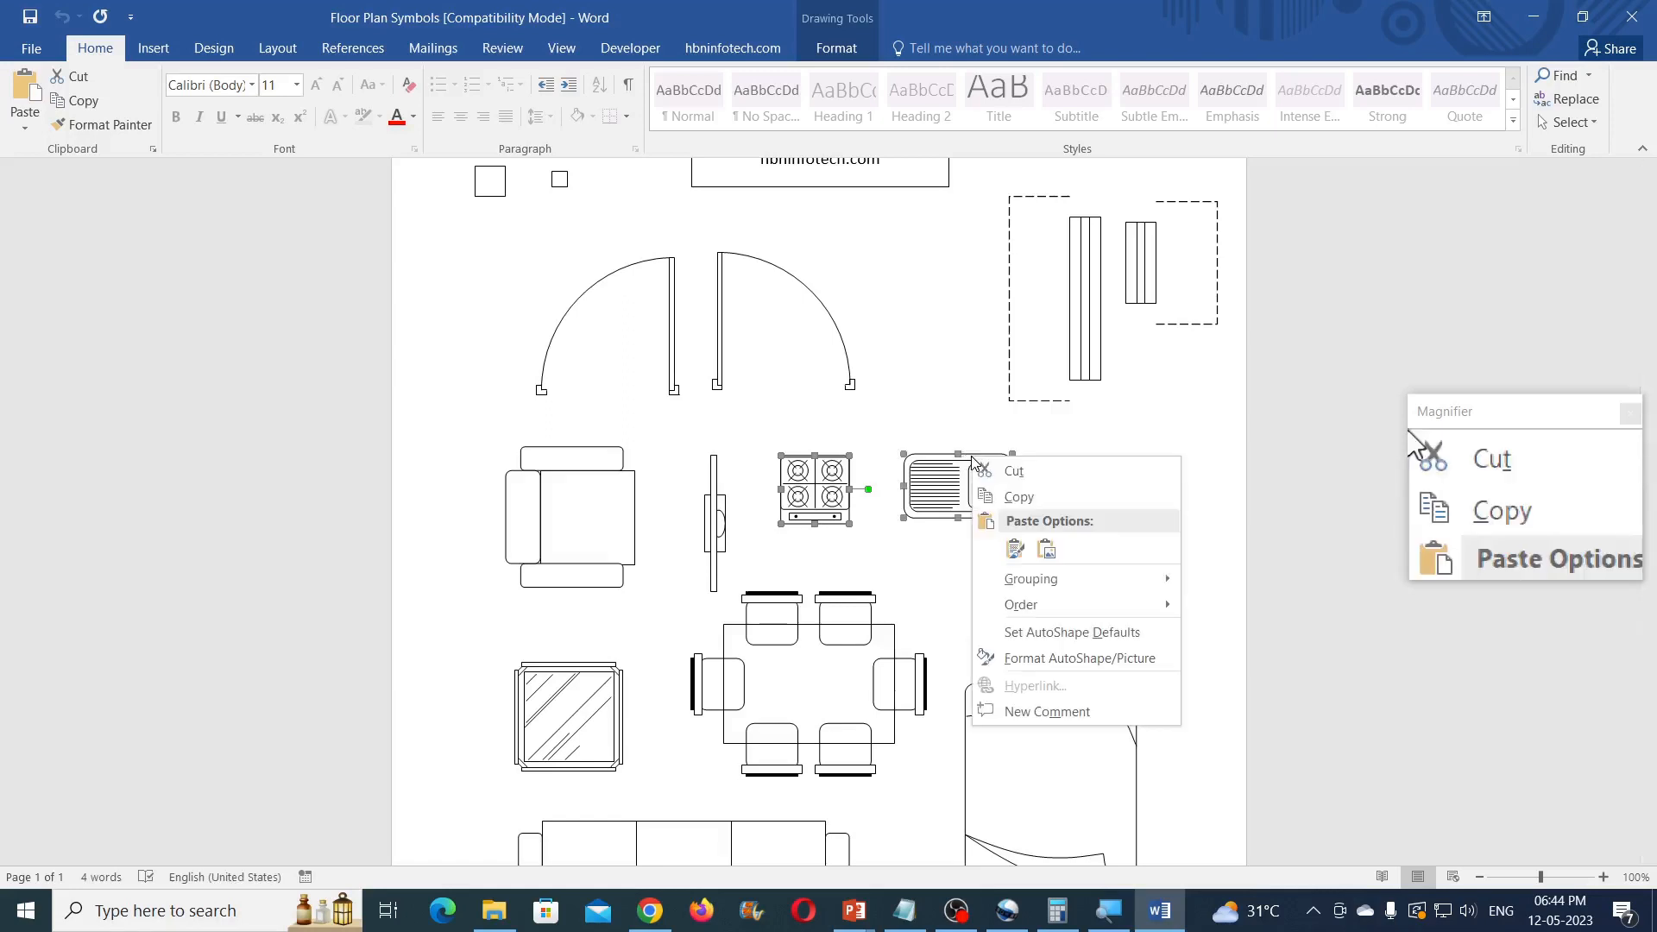
pyautogui.click(1031, 498)
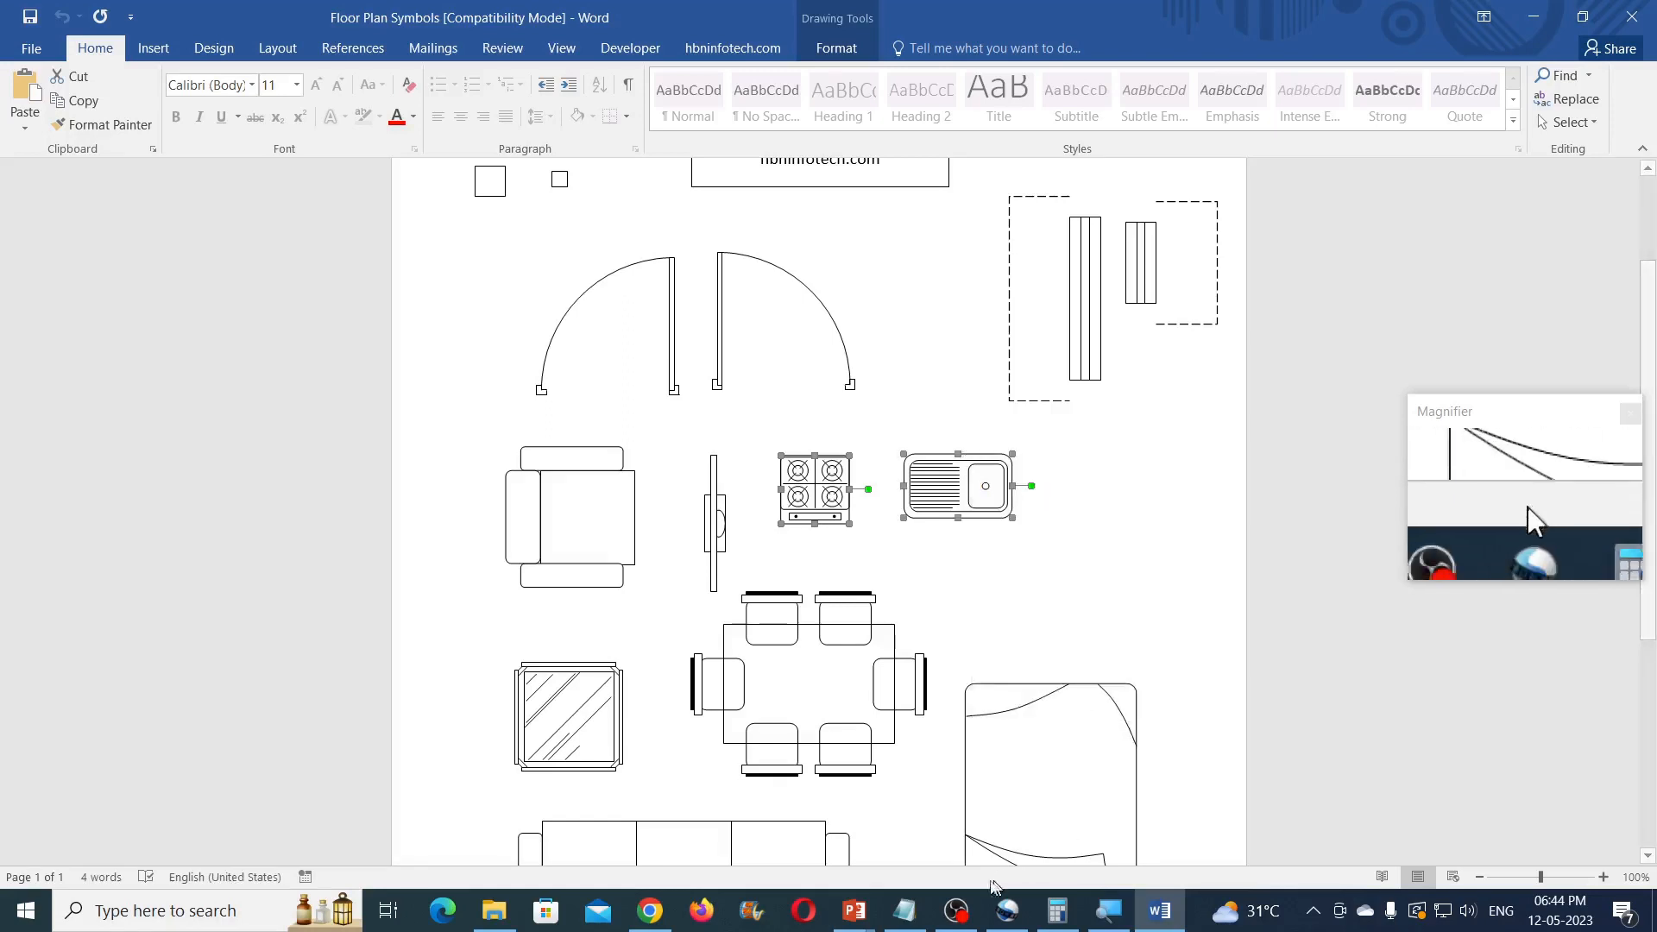
pyautogui.moveTo(857, 916)
pyautogui.click(876, 806)
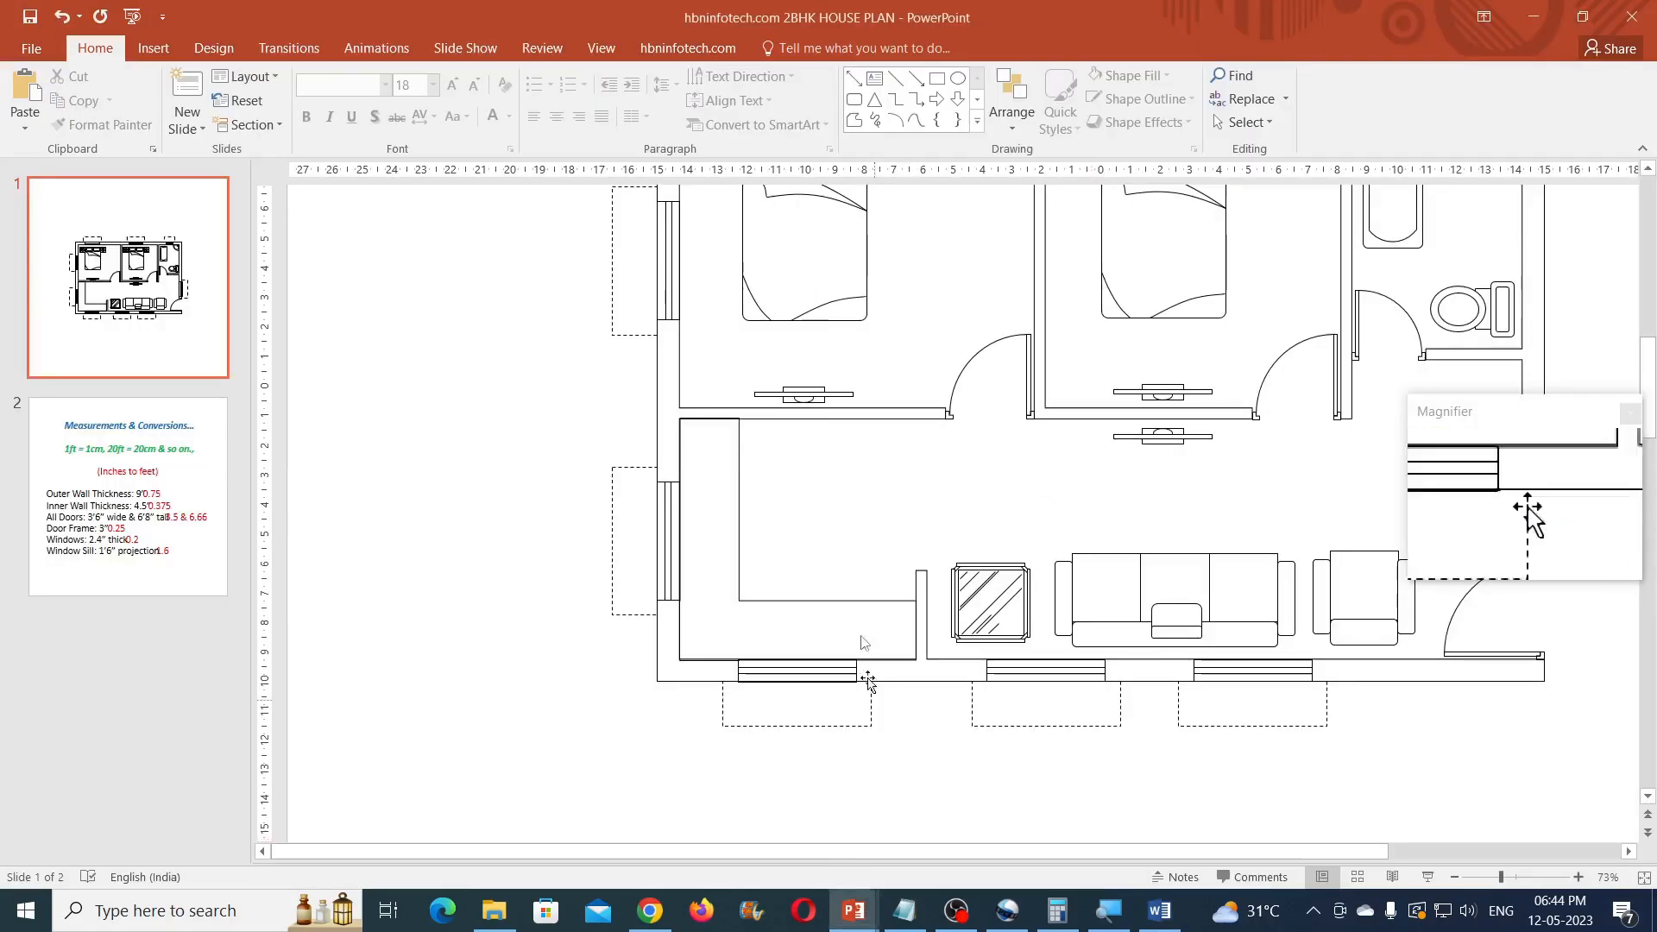
# Paste the stove and sink symbols into the plan and move them together onto the kitchen countertop's lower leg.
pyautogui.click(25, 90)
pyautogui.click(542, 326)
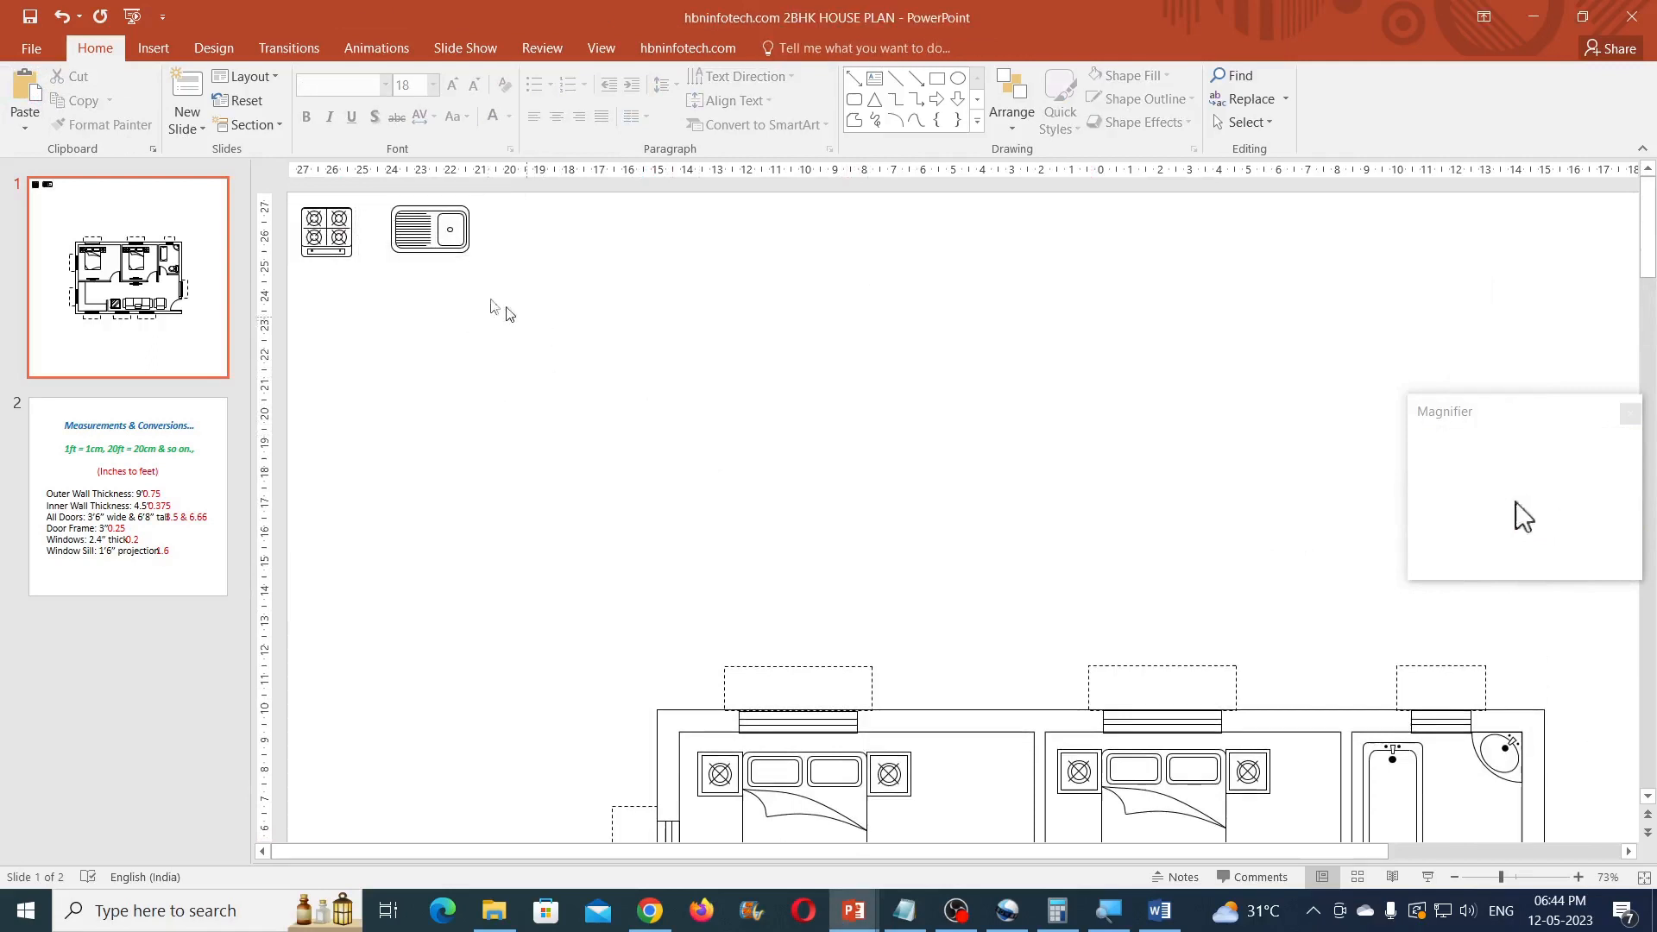
pyautogui.click(443, 234)
pyautogui.keyDown('shift'); pyautogui.click(344, 234); pyautogui.keyUp('shift')
pyautogui.moveTo(344, 233); pyautogui.dragTo(527, 550)
pyautogui.scroll(-2, 705, 412)
pyautogui.scroll(-2, 705, 412)
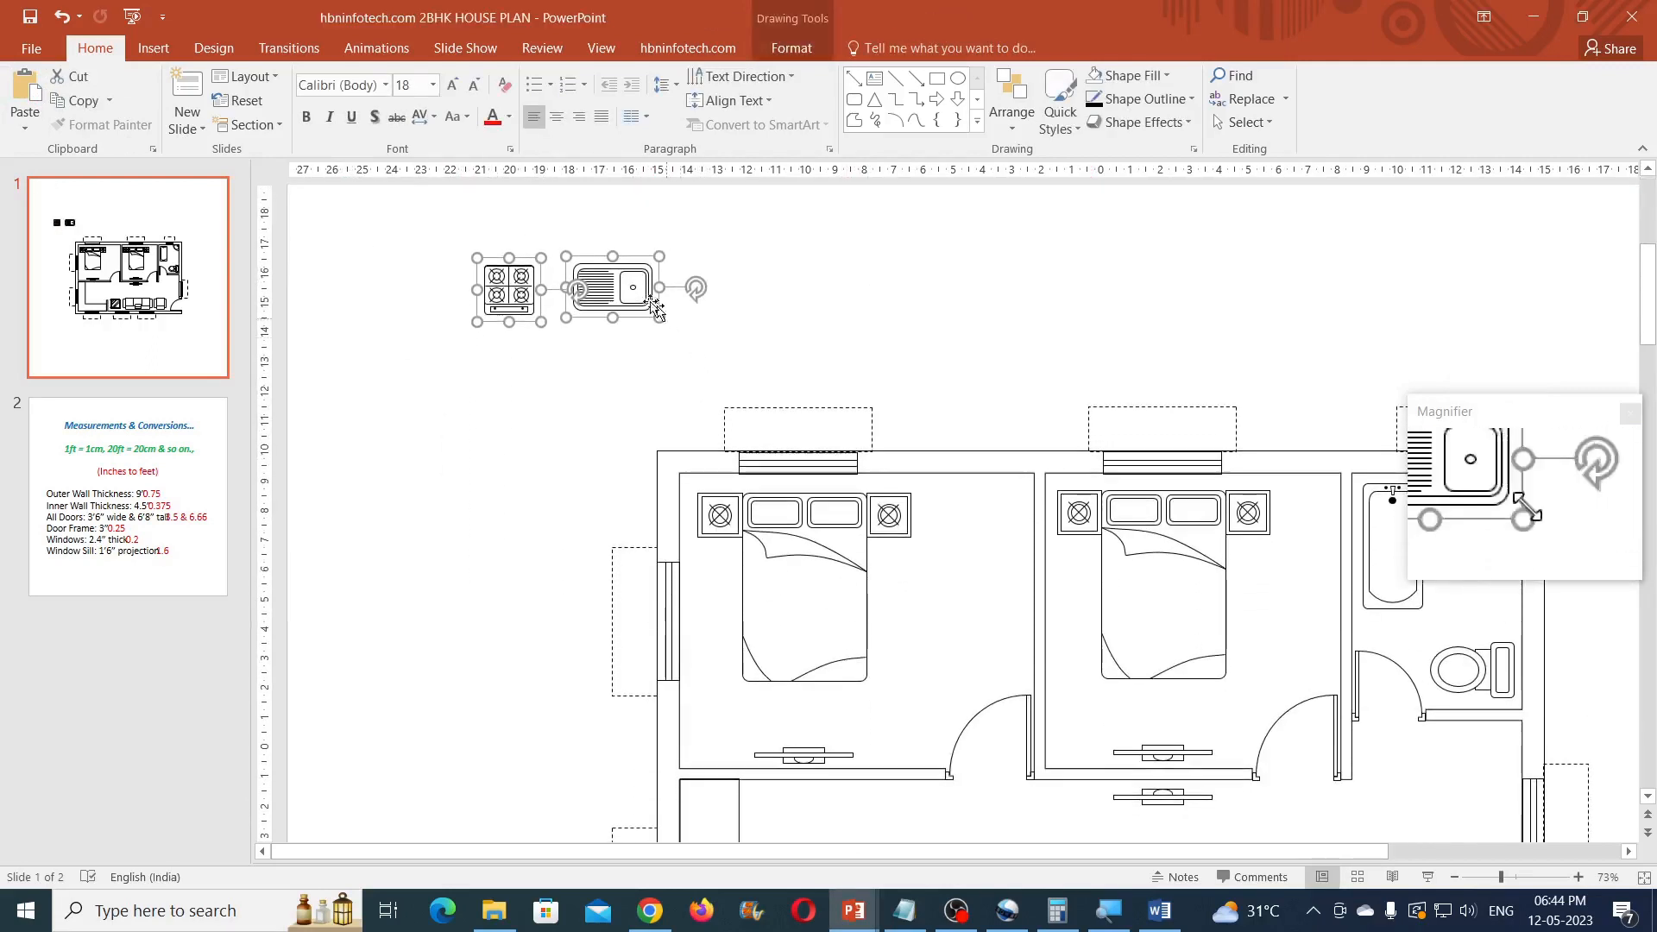
pyautogui.moveTo(638, 287); pyautogui.dragTo(843, 720)
pyautogui.scroll(-6, 928, 588)
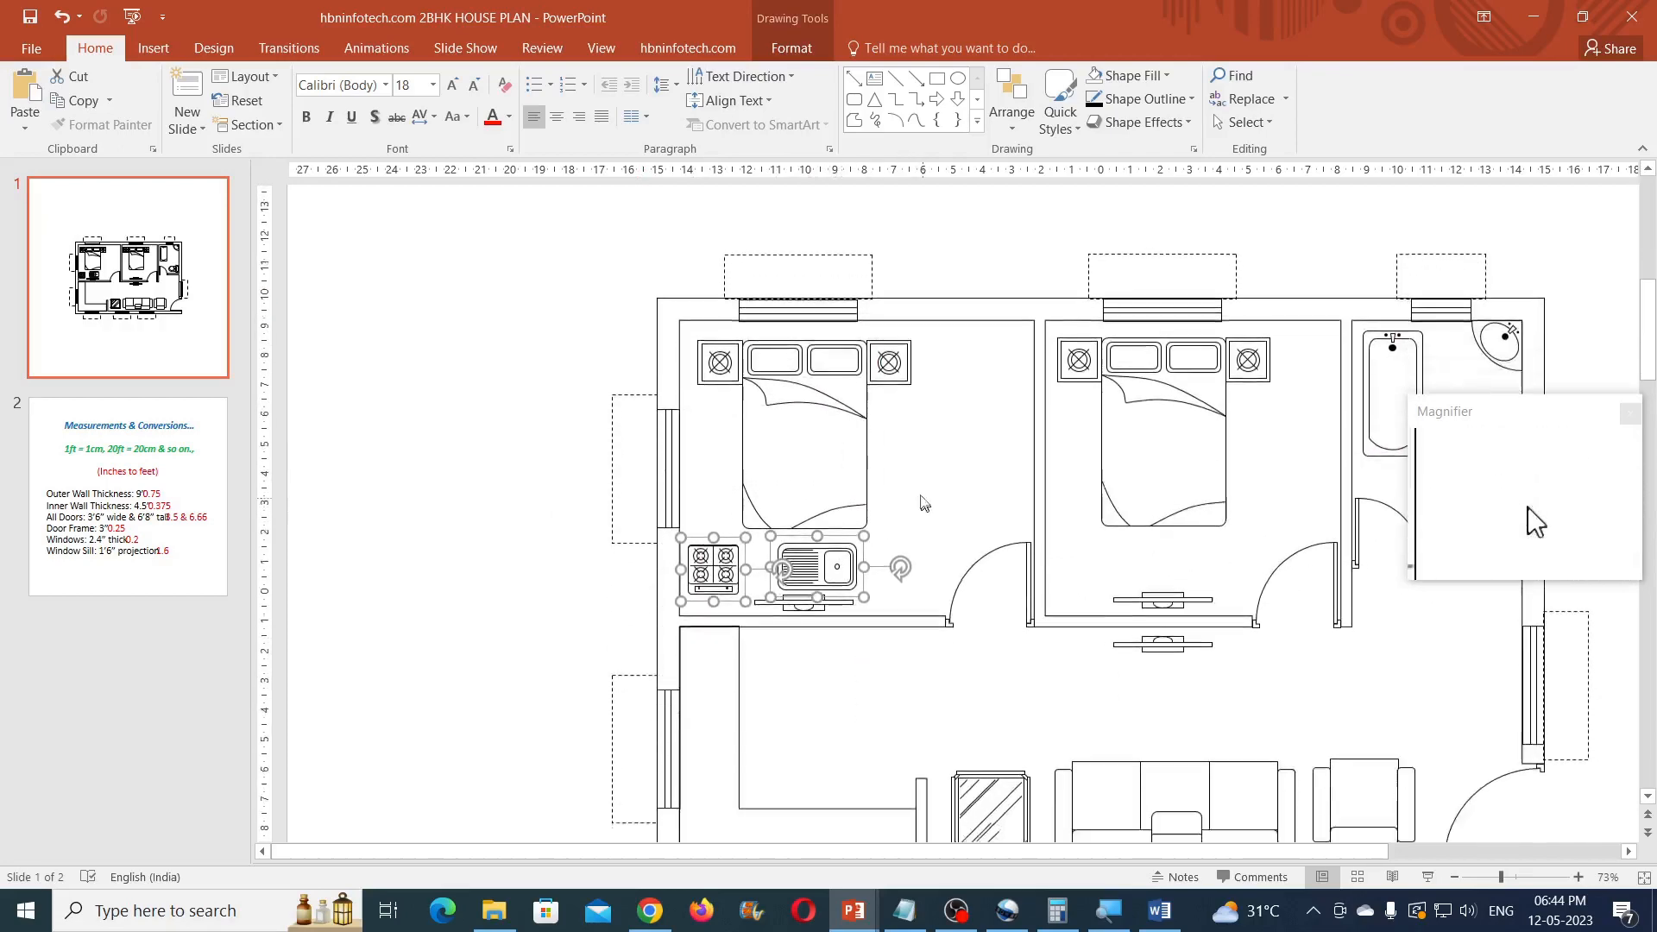
pyautogui.moveTo(853, 335); pyautogui.dragTo(908, 602)
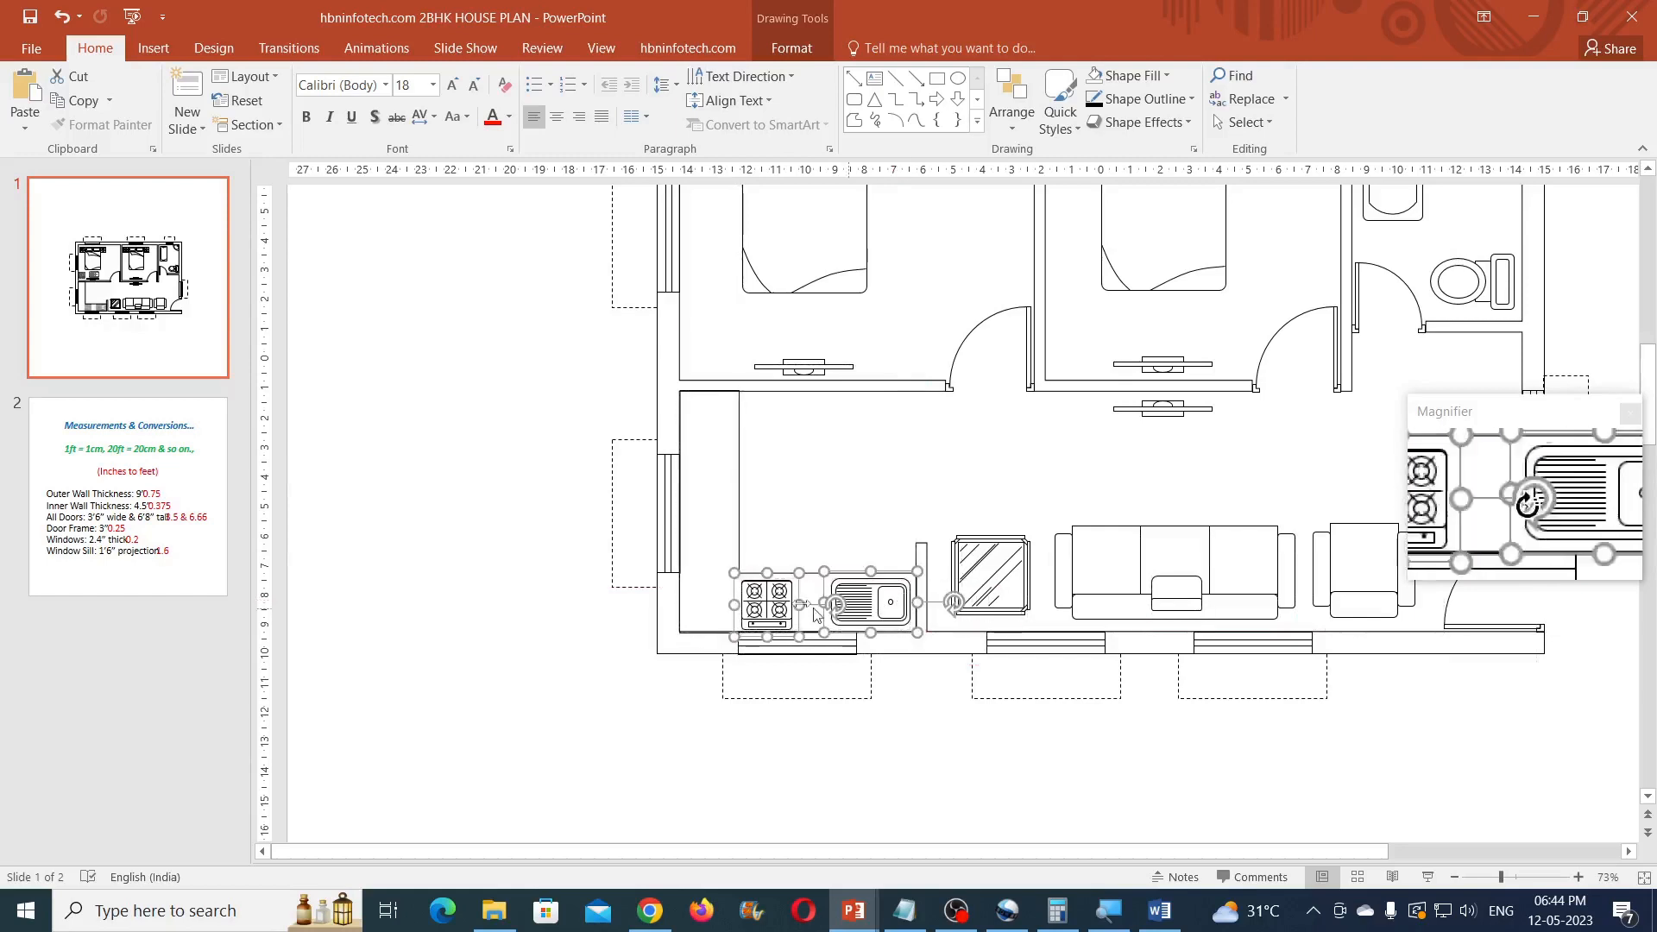
# Move the stove alone onto the countertop's left leg and rotate it left 90°.
pyautogui.click(802, 522)
pyautogui.moveTo(774, 591); pyautogui.dragTo(718, 472)
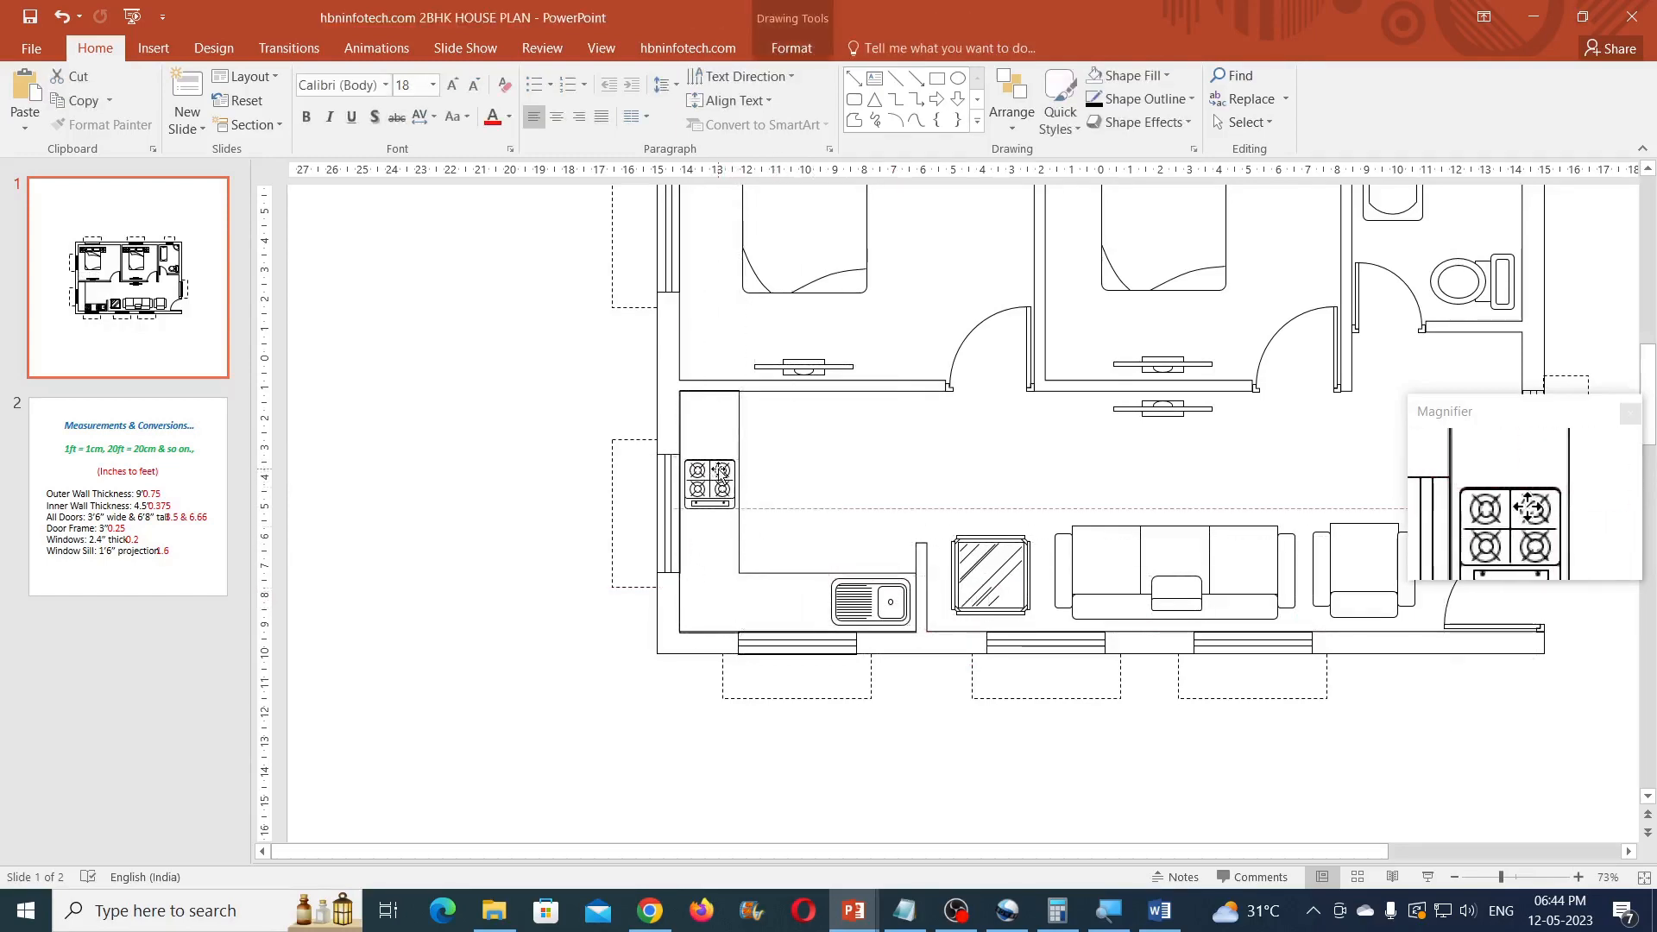
pyautogui.click(791, 47)
pyautogui.click(1320, 123)
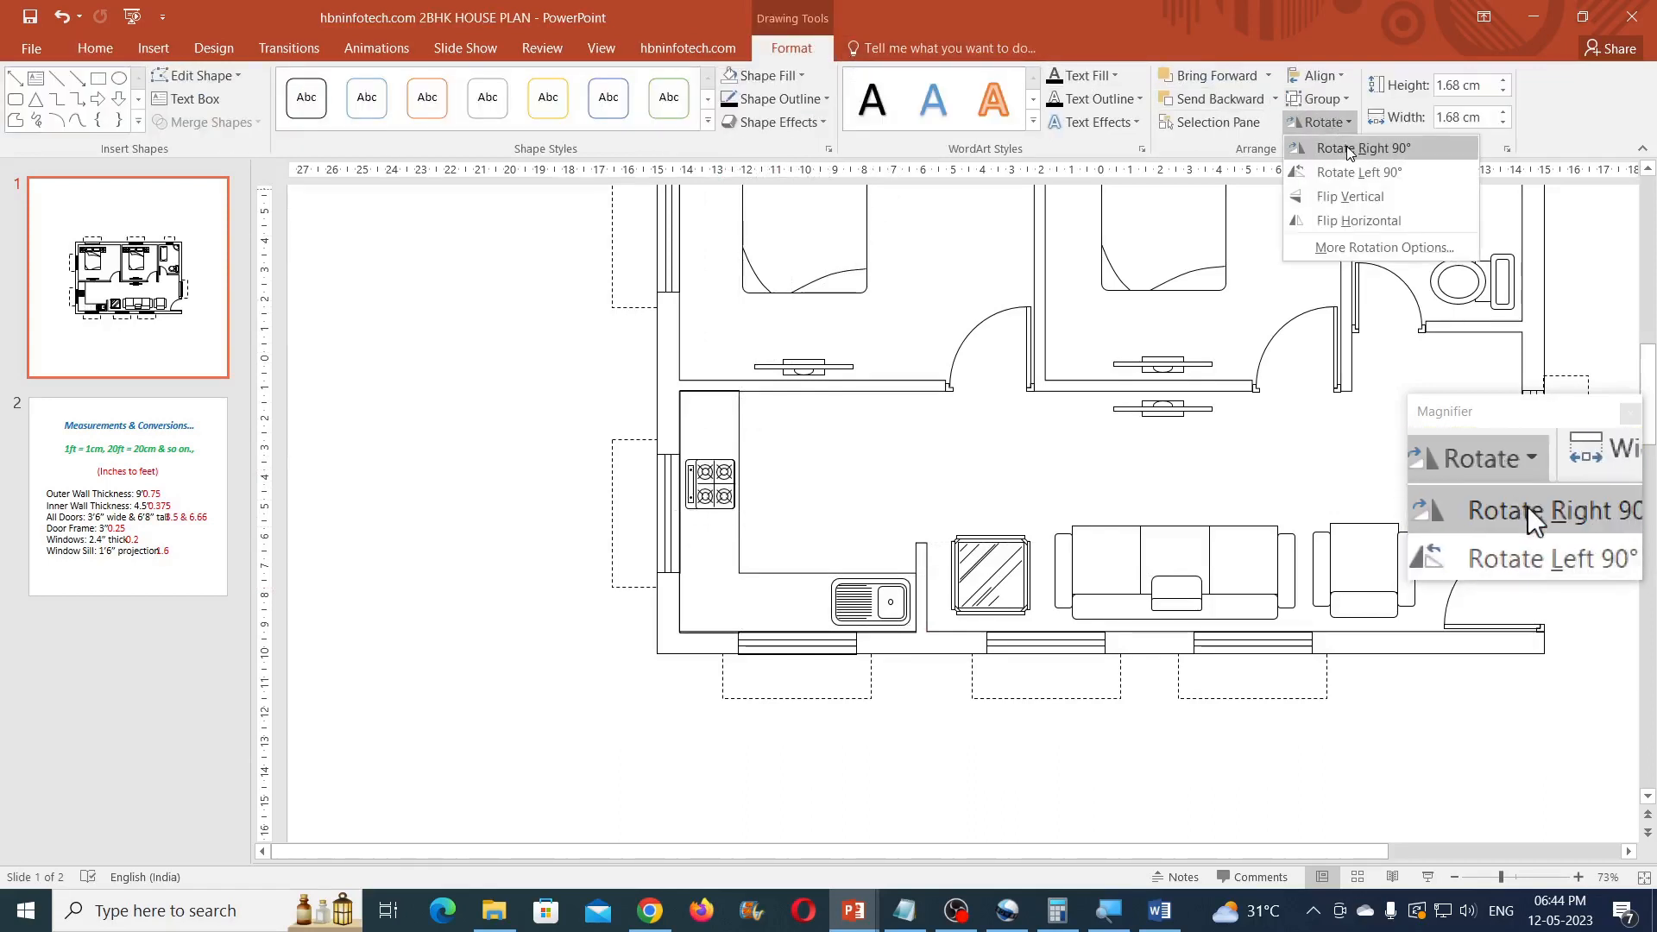
pyautogui.click(1348, 170)
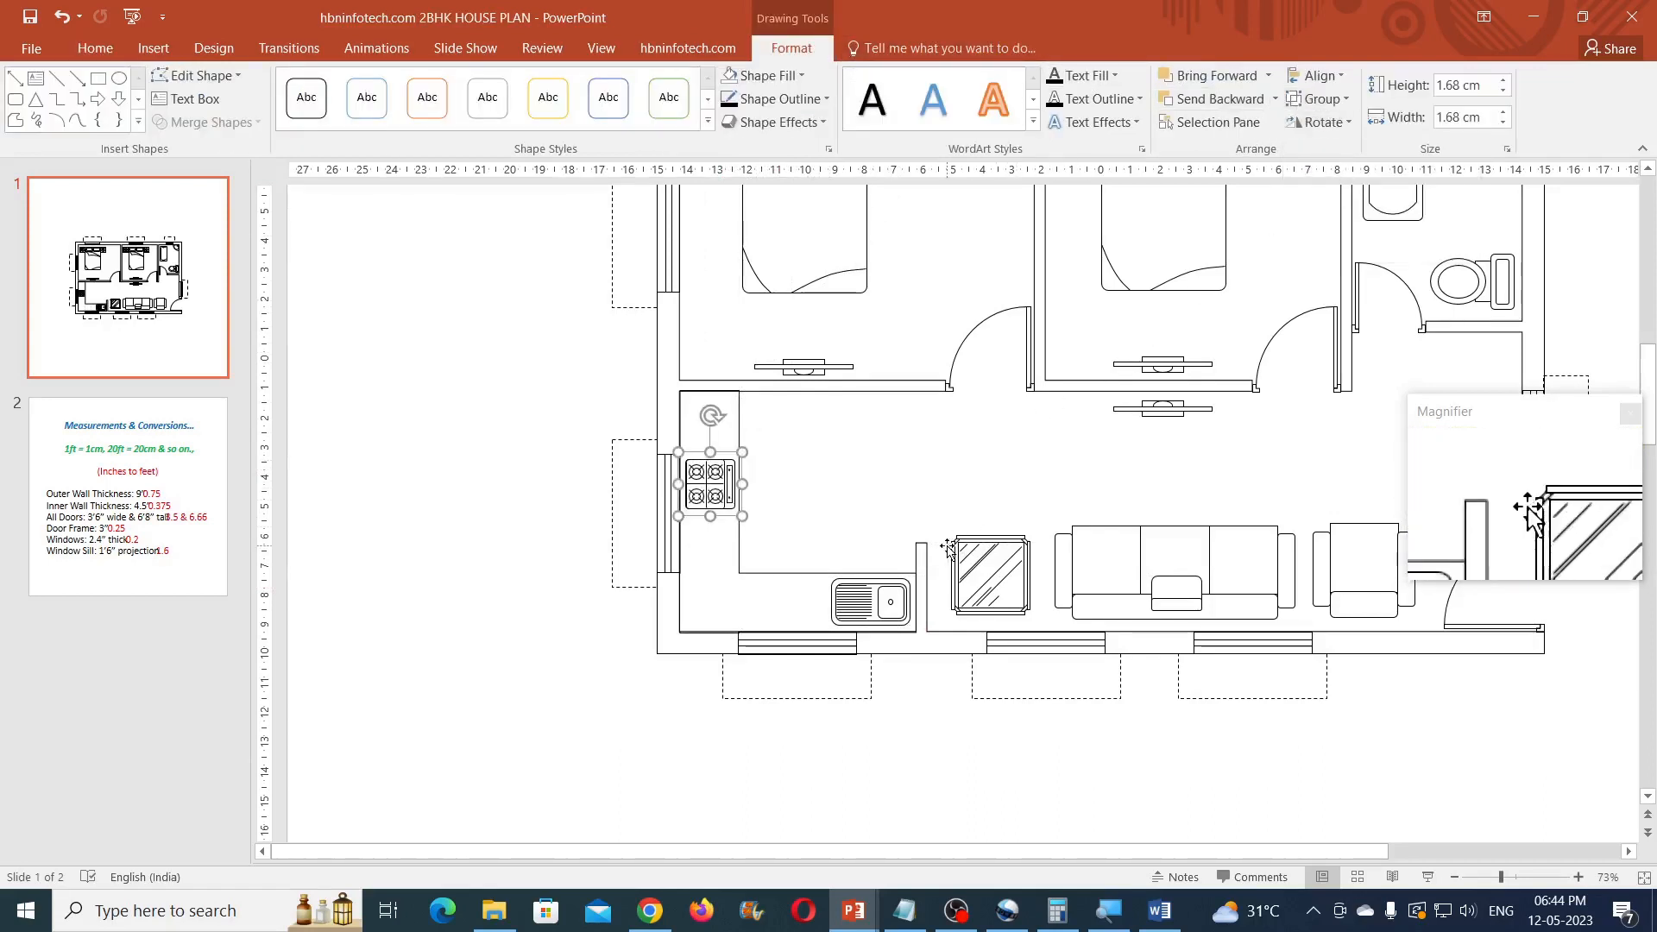
# Nudge the stove down the countertop's left leg until it is level with the middle of the kitchen window, and deselect it.
pyautogui.press('Down')
pyautogui.press('Down')
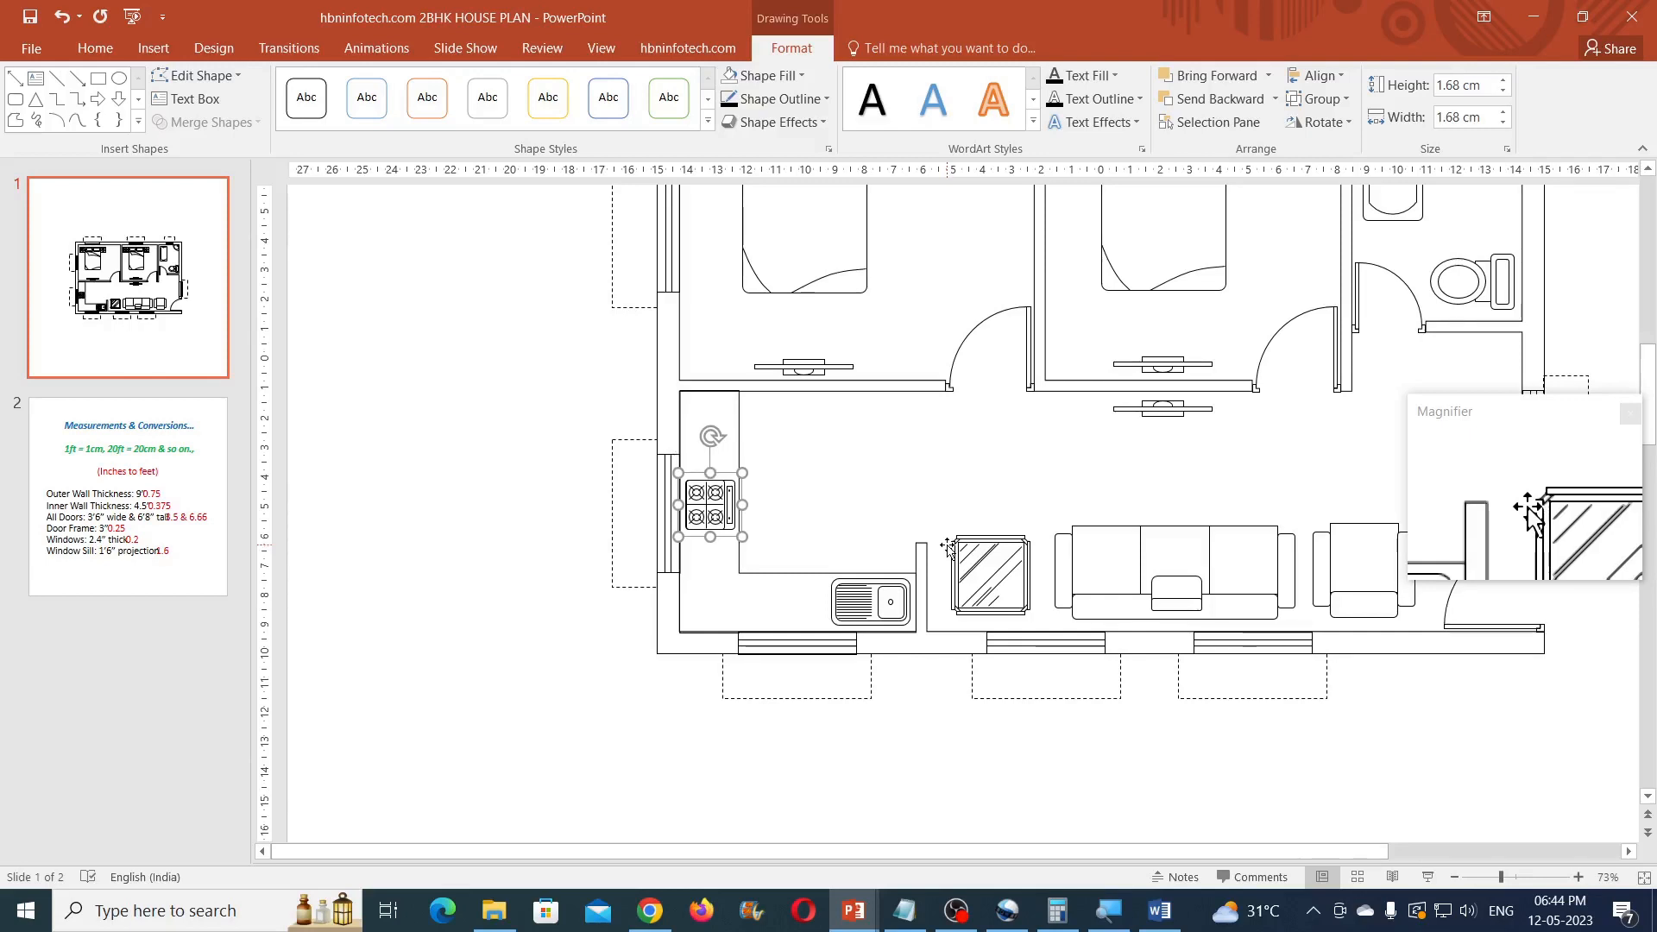
pyautogui.click(491, 440)
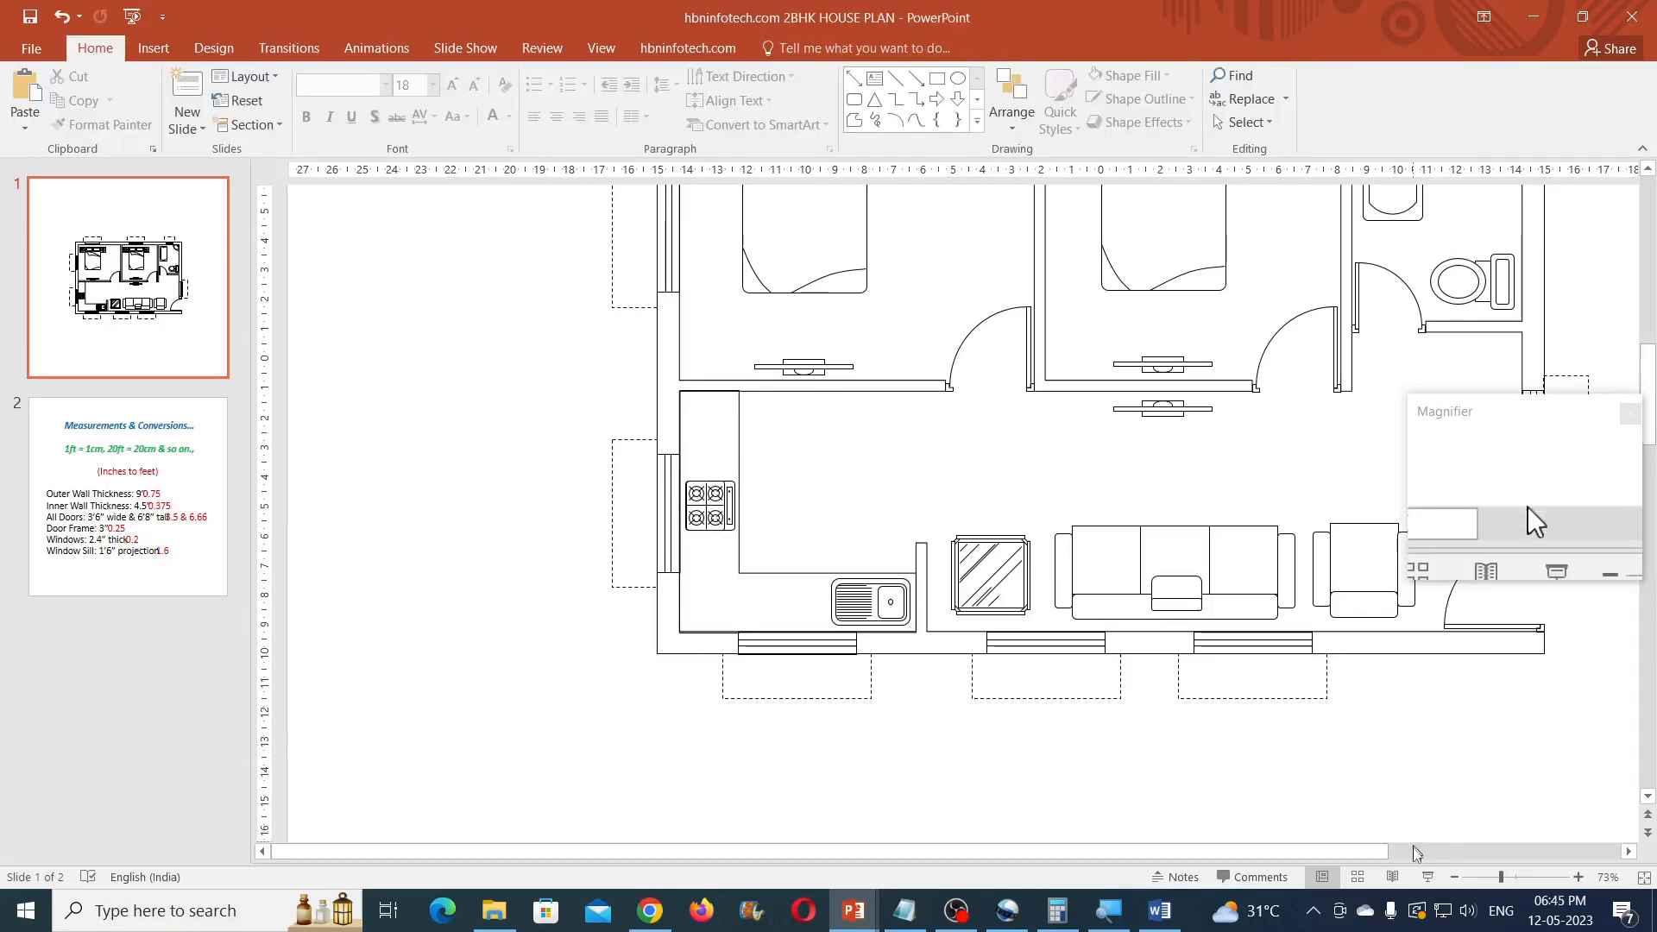
# Draw a vertical line about 2.5 cm long downward from the plan's lower-left outer corner.
pyautogui.click(1454, 876)
pyautogui.scroll(-2, 1171, 561)
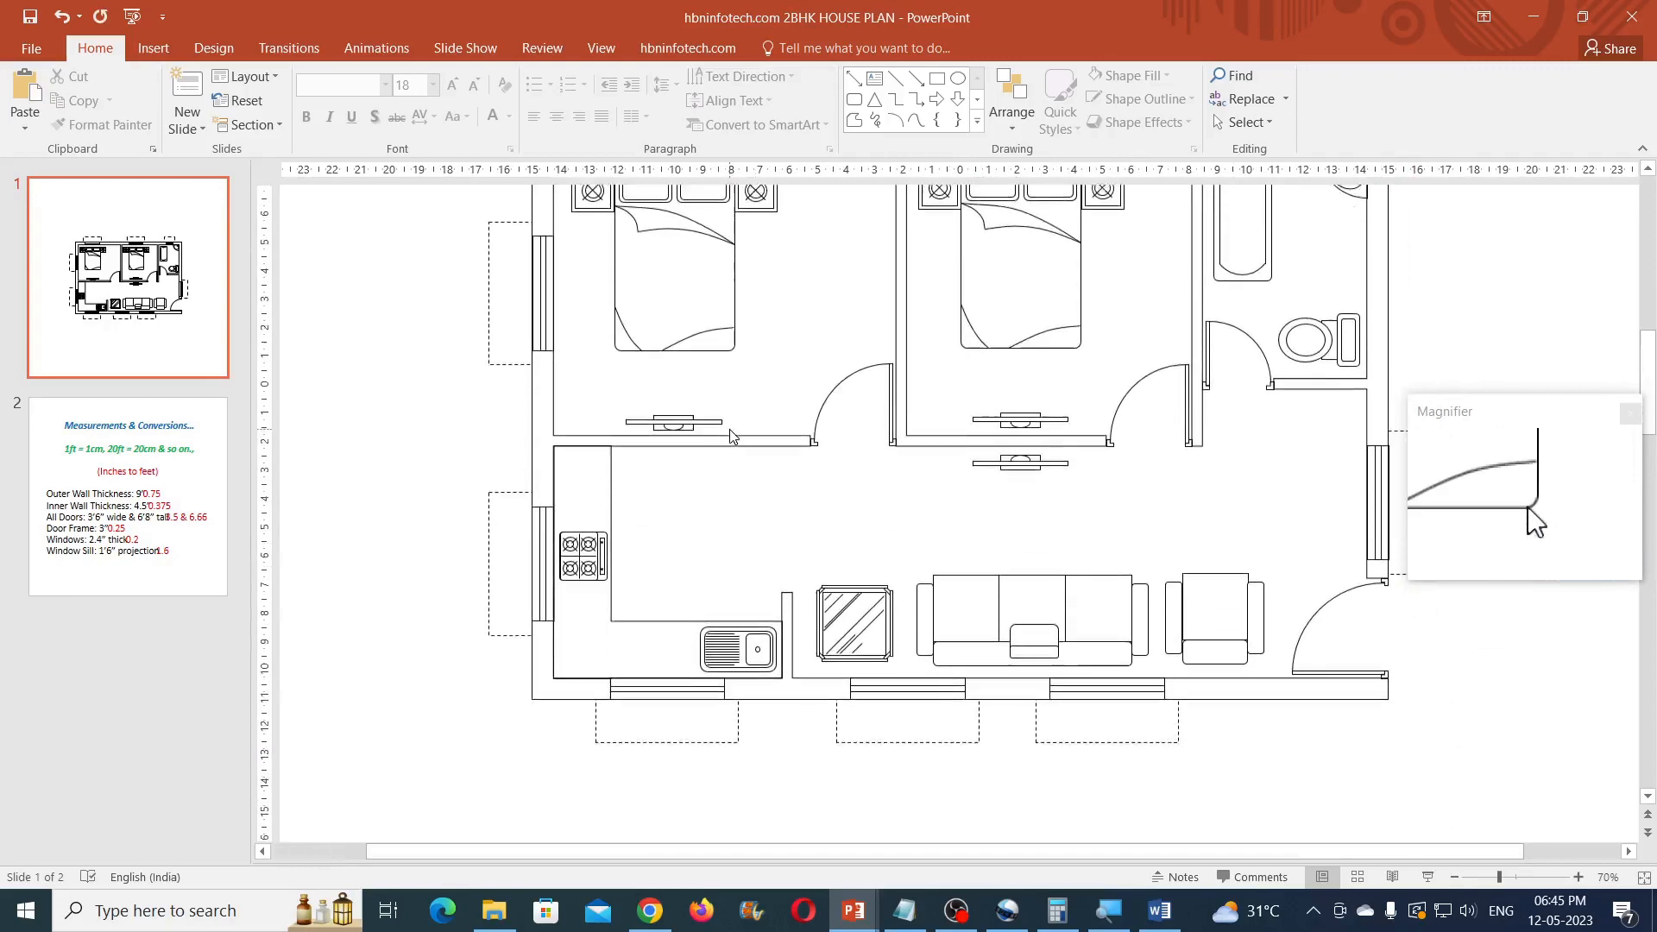
pyautogui.scroll(1, 910, 647)
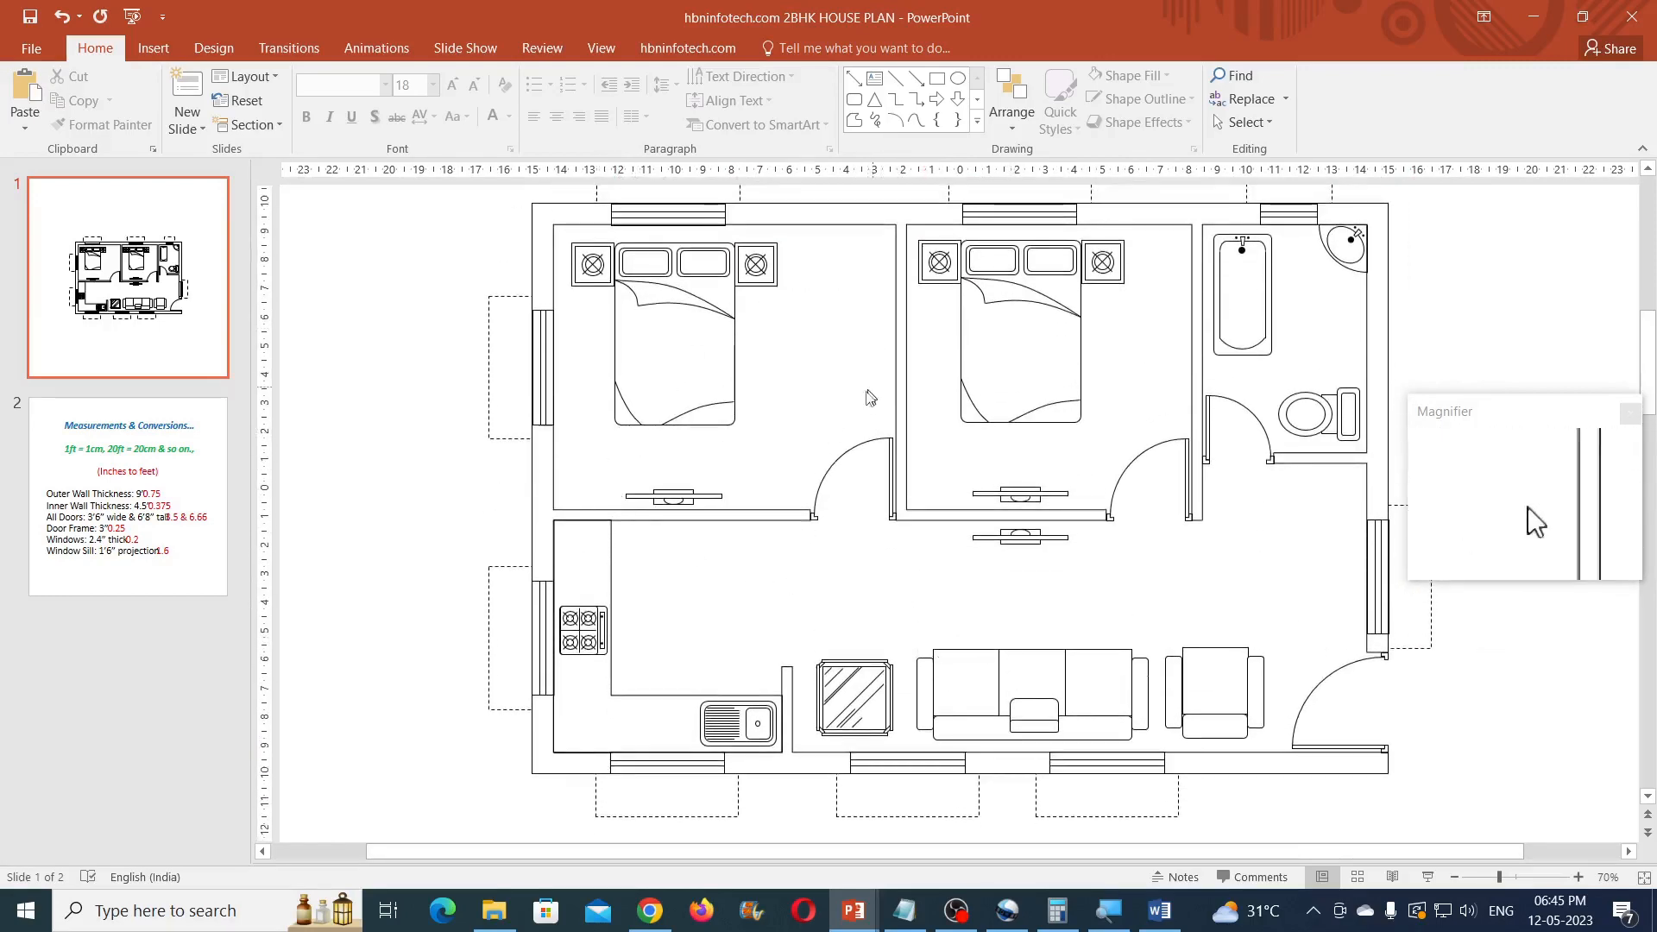
pyautogui.scroll(1, 865, 403)
pyautogui.scroll(-3, 929, 398)
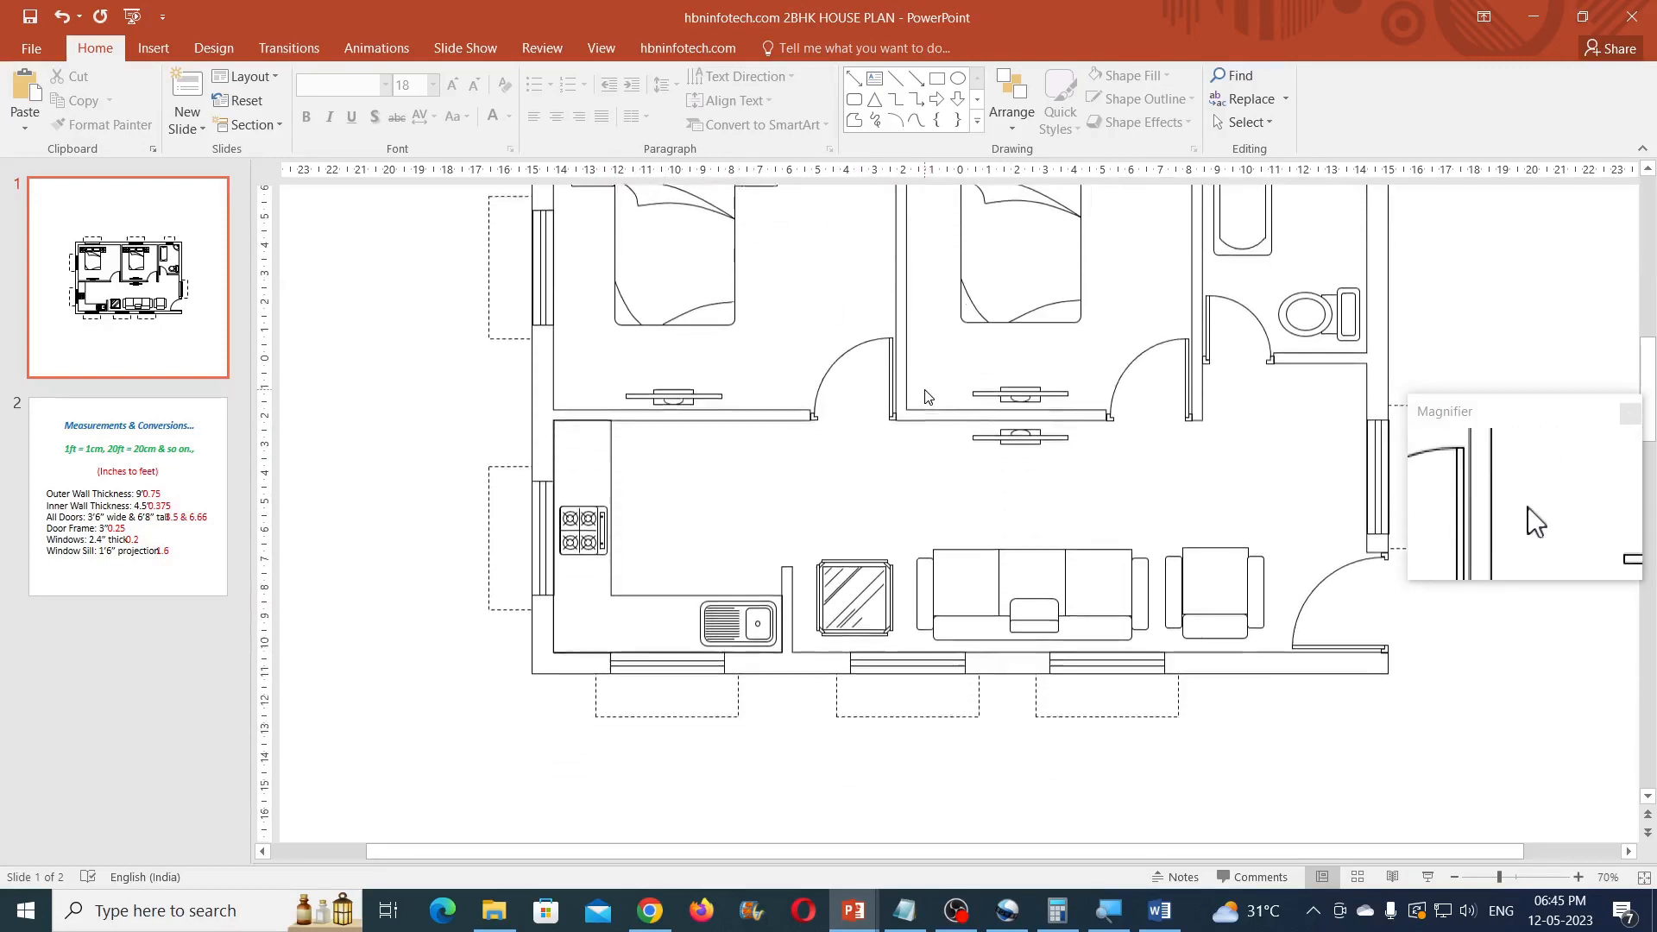
pyautogui.scroll(-2, 926, 396)
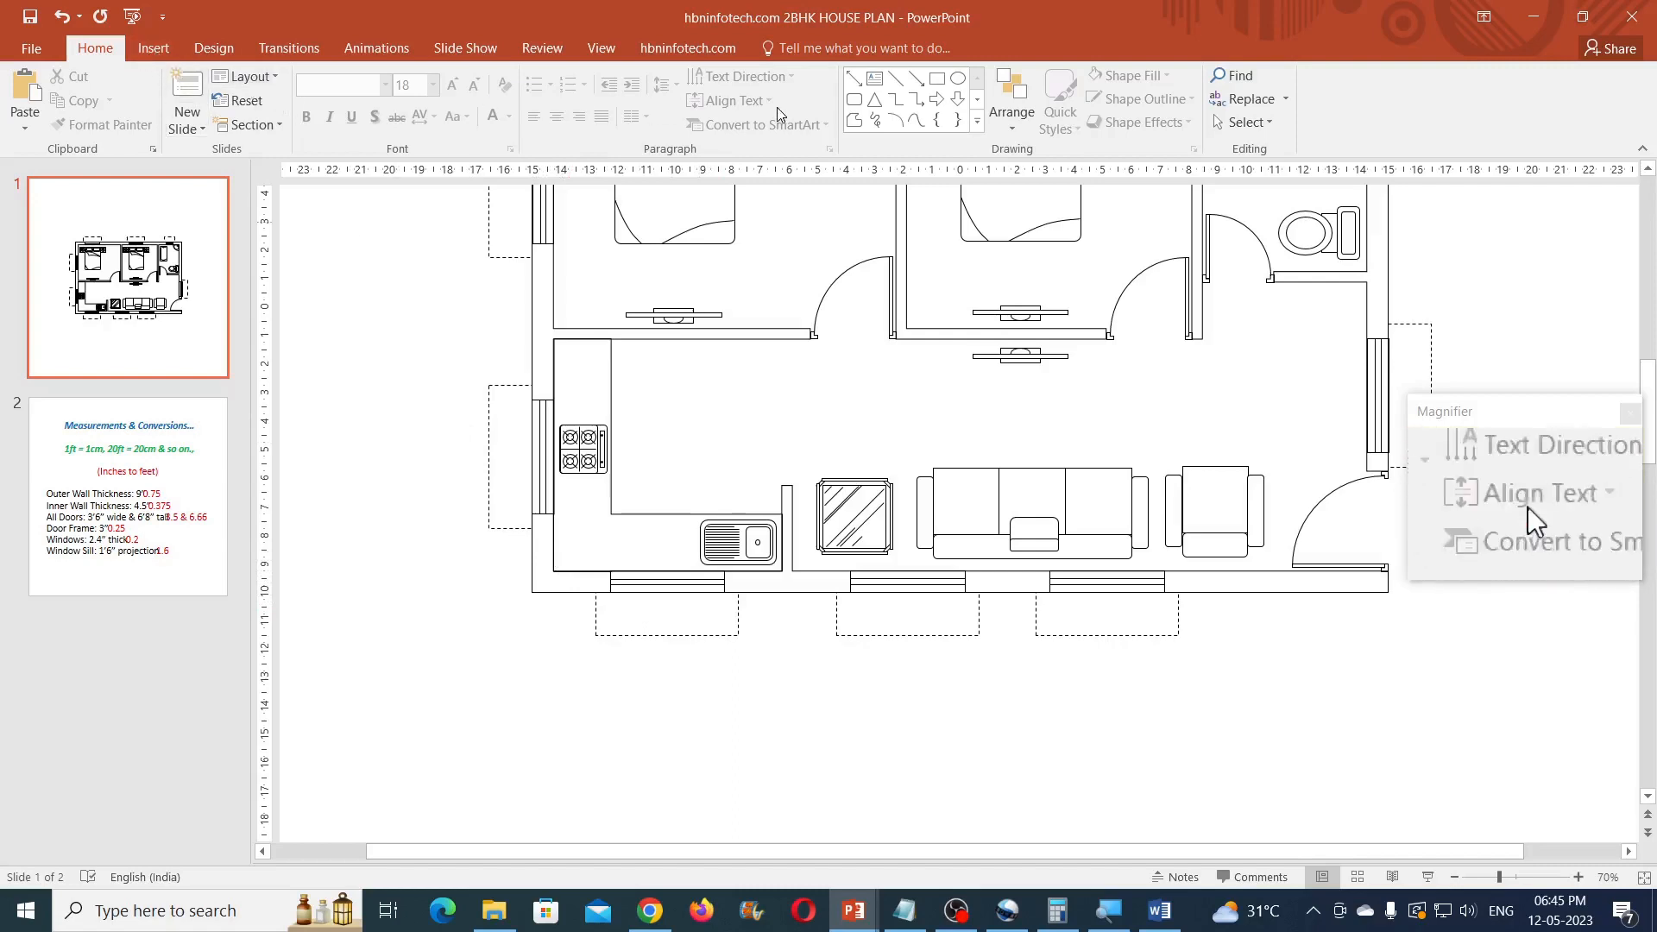
pyautogui.click(895, 78)
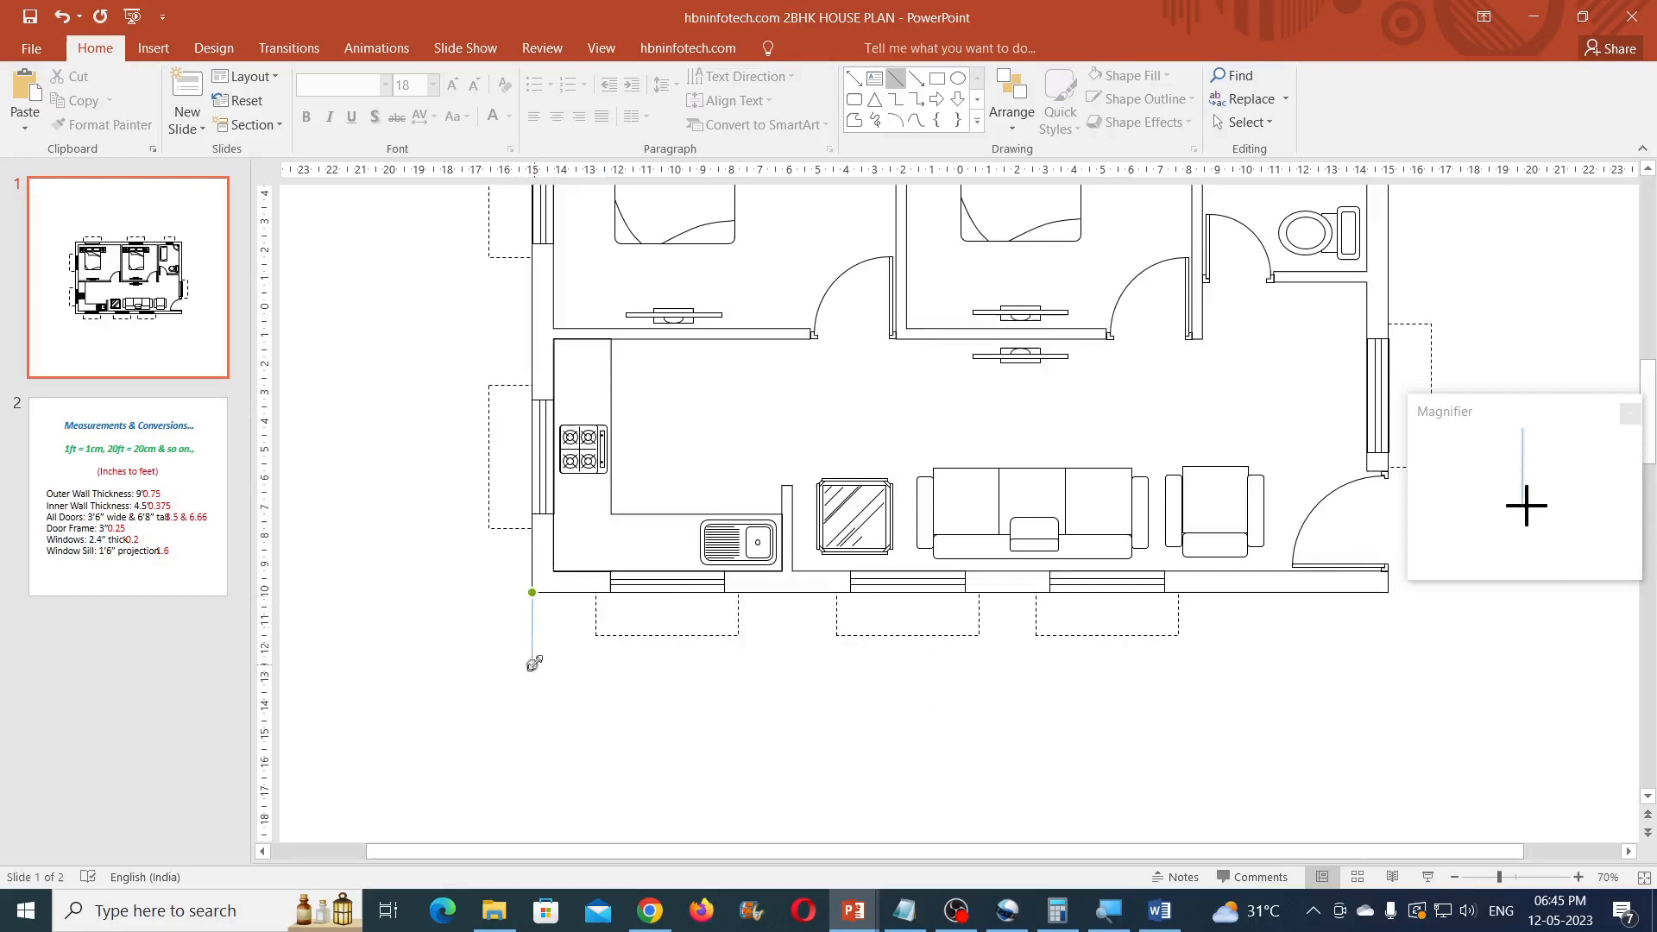
pyautogui.moveTo(533, 667); pyautogui.dragTo(531, 664)
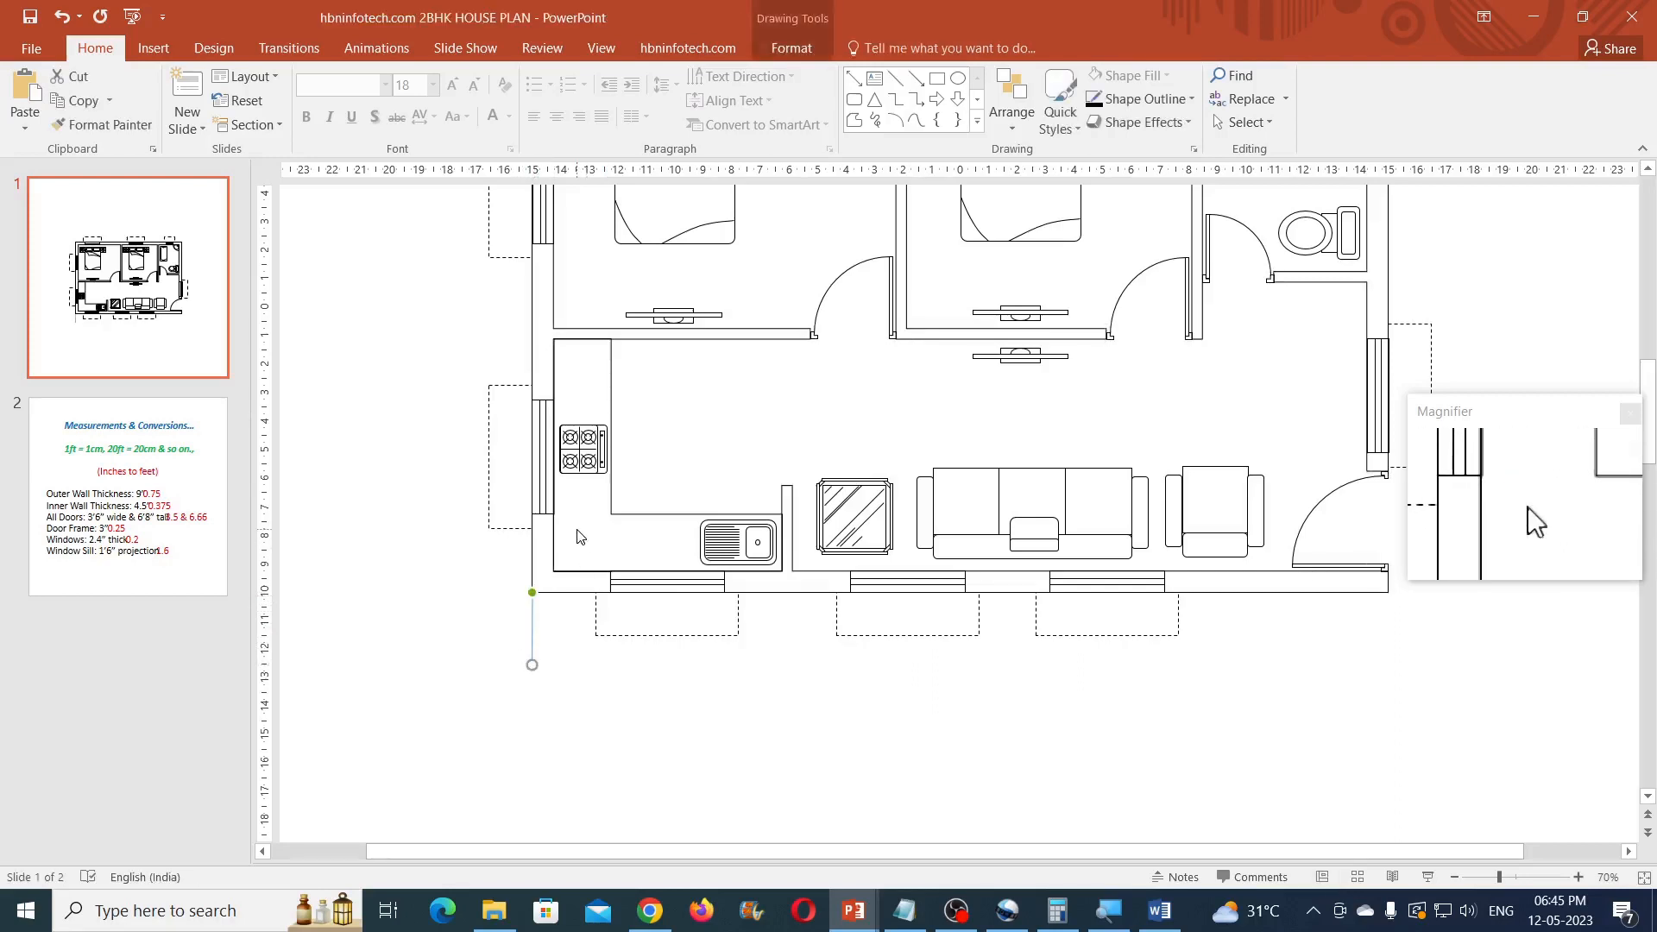
# Set the vertical line's height to 3 cm and its outline to red.
pyautogui.click(792, 48)
pyautogui.click(1481, 85)
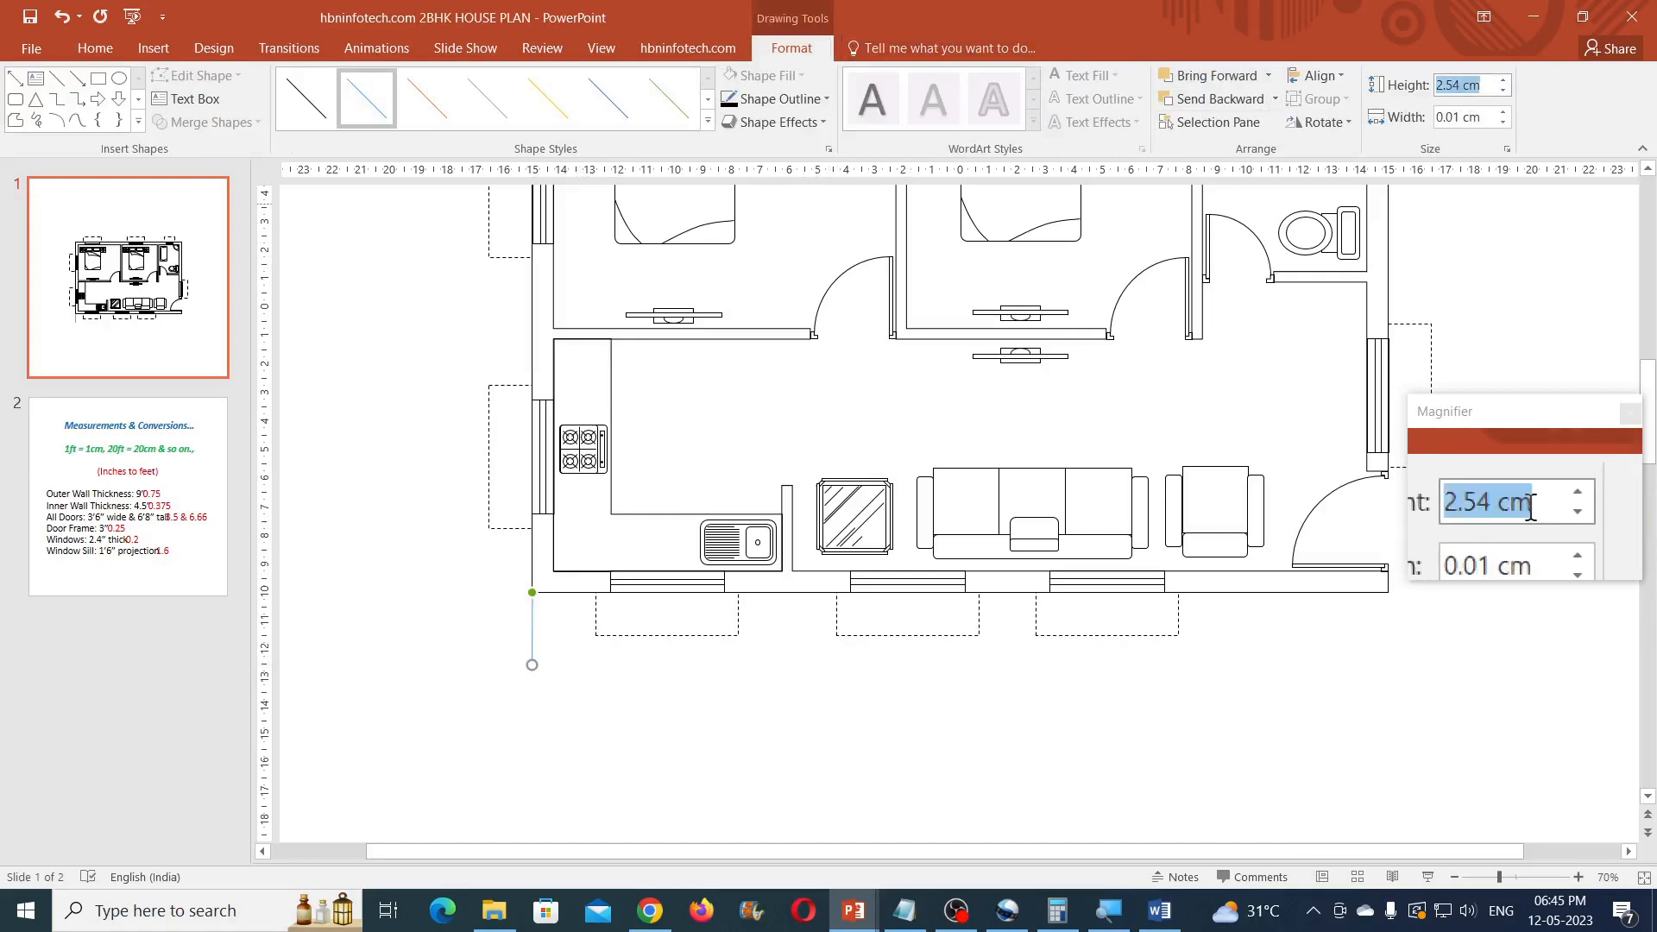
pyautogui.write('3')
pyautogui.press('Return')
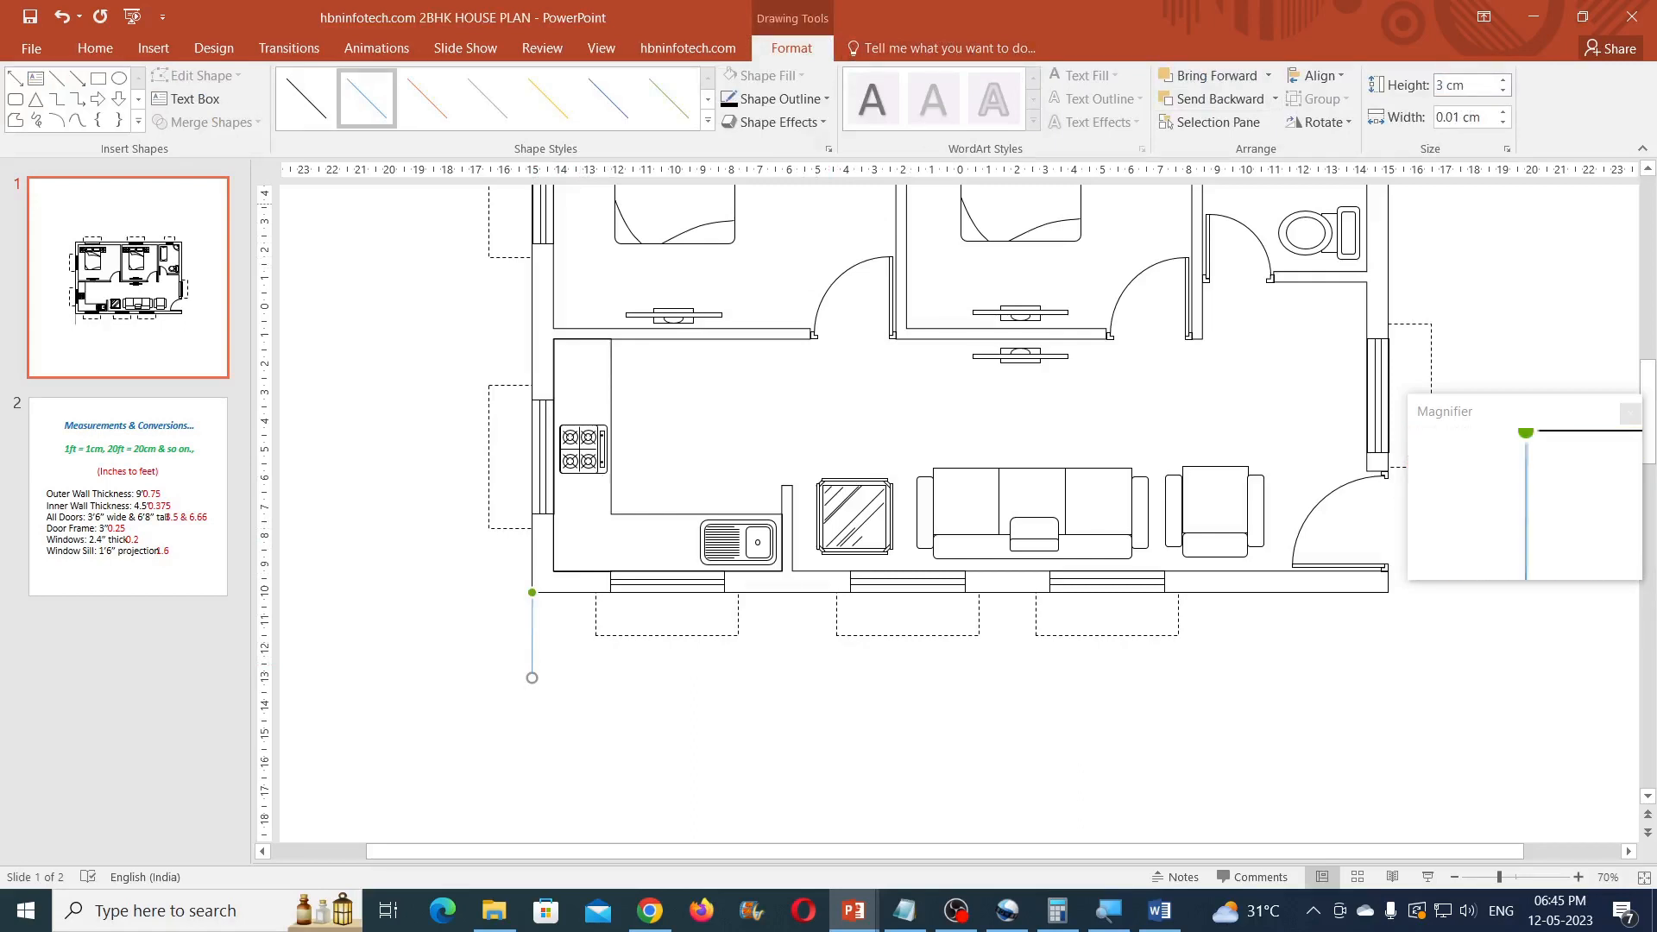
pyautogui.click(768, 101)
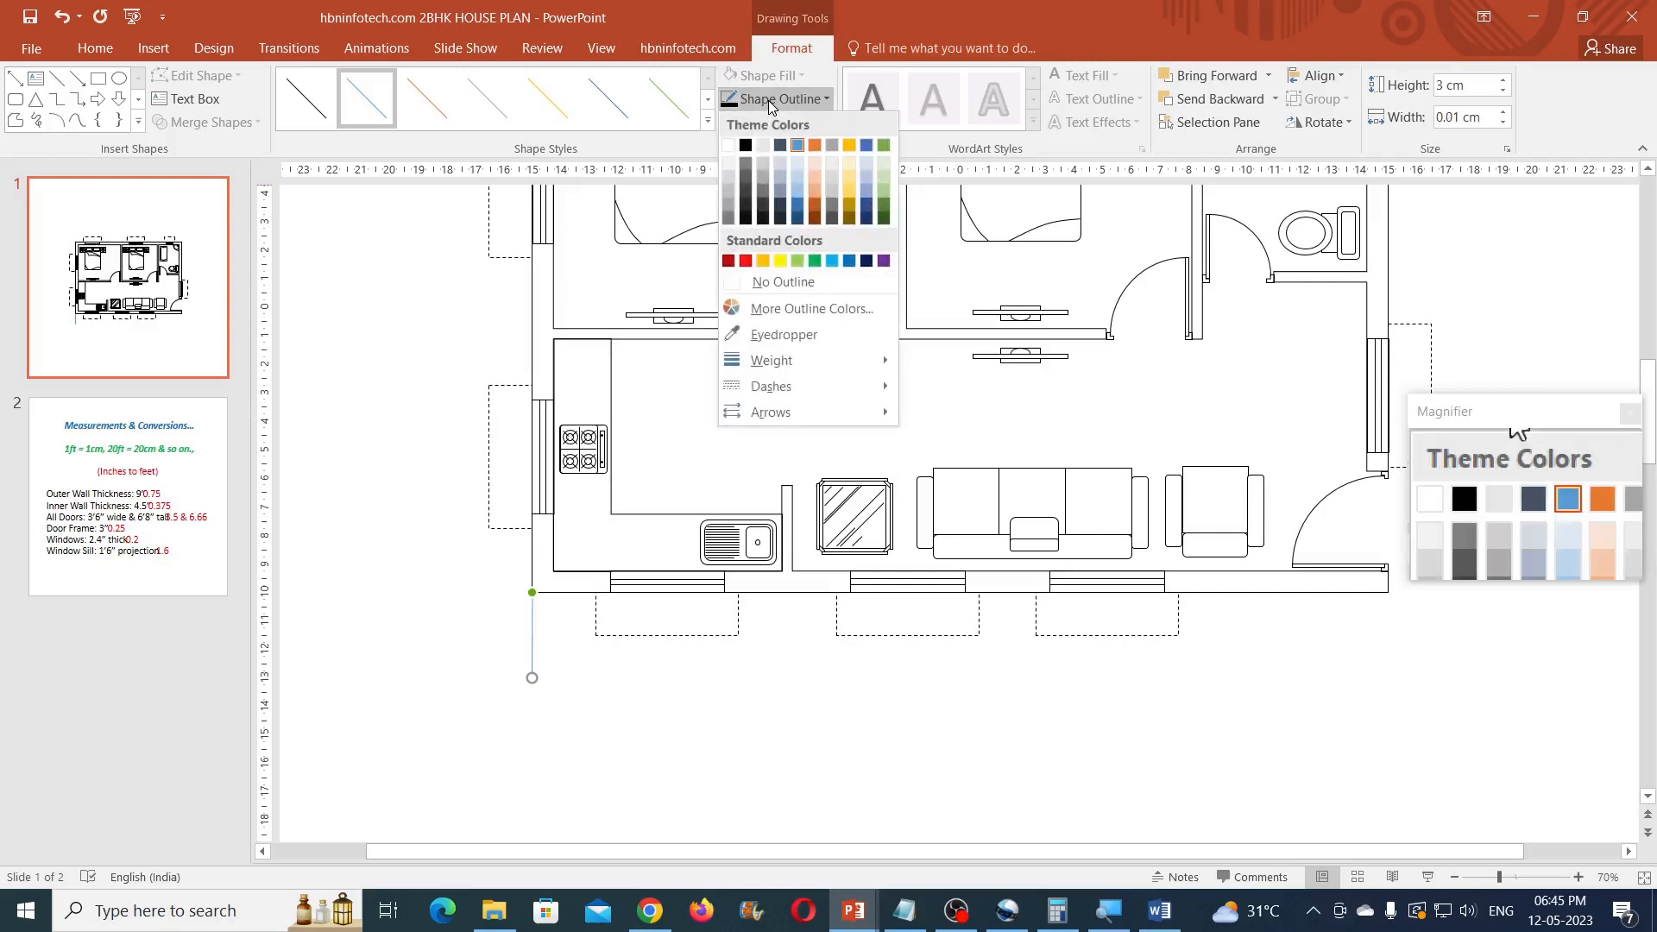
pyautogui.click(745, 261)
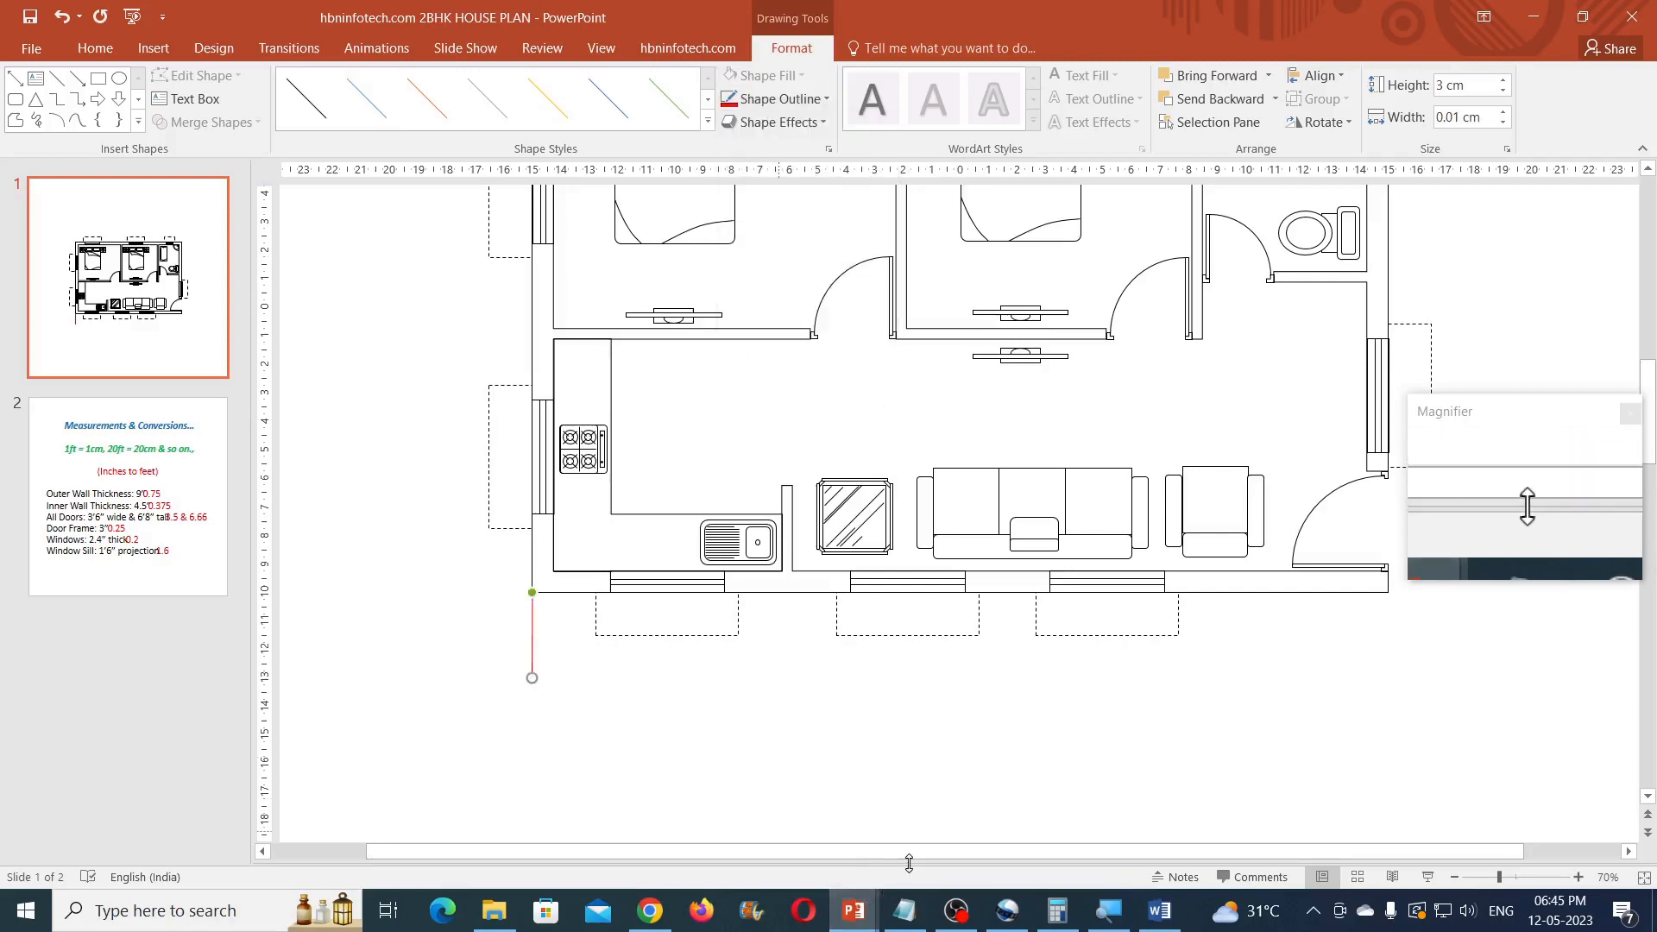
# Duplicate the red vertical line at the plan's lower-right outer corner and group the two lines.
pyautogui.moveTo(913, 854); pyautogui.dragTo(1053, 854)
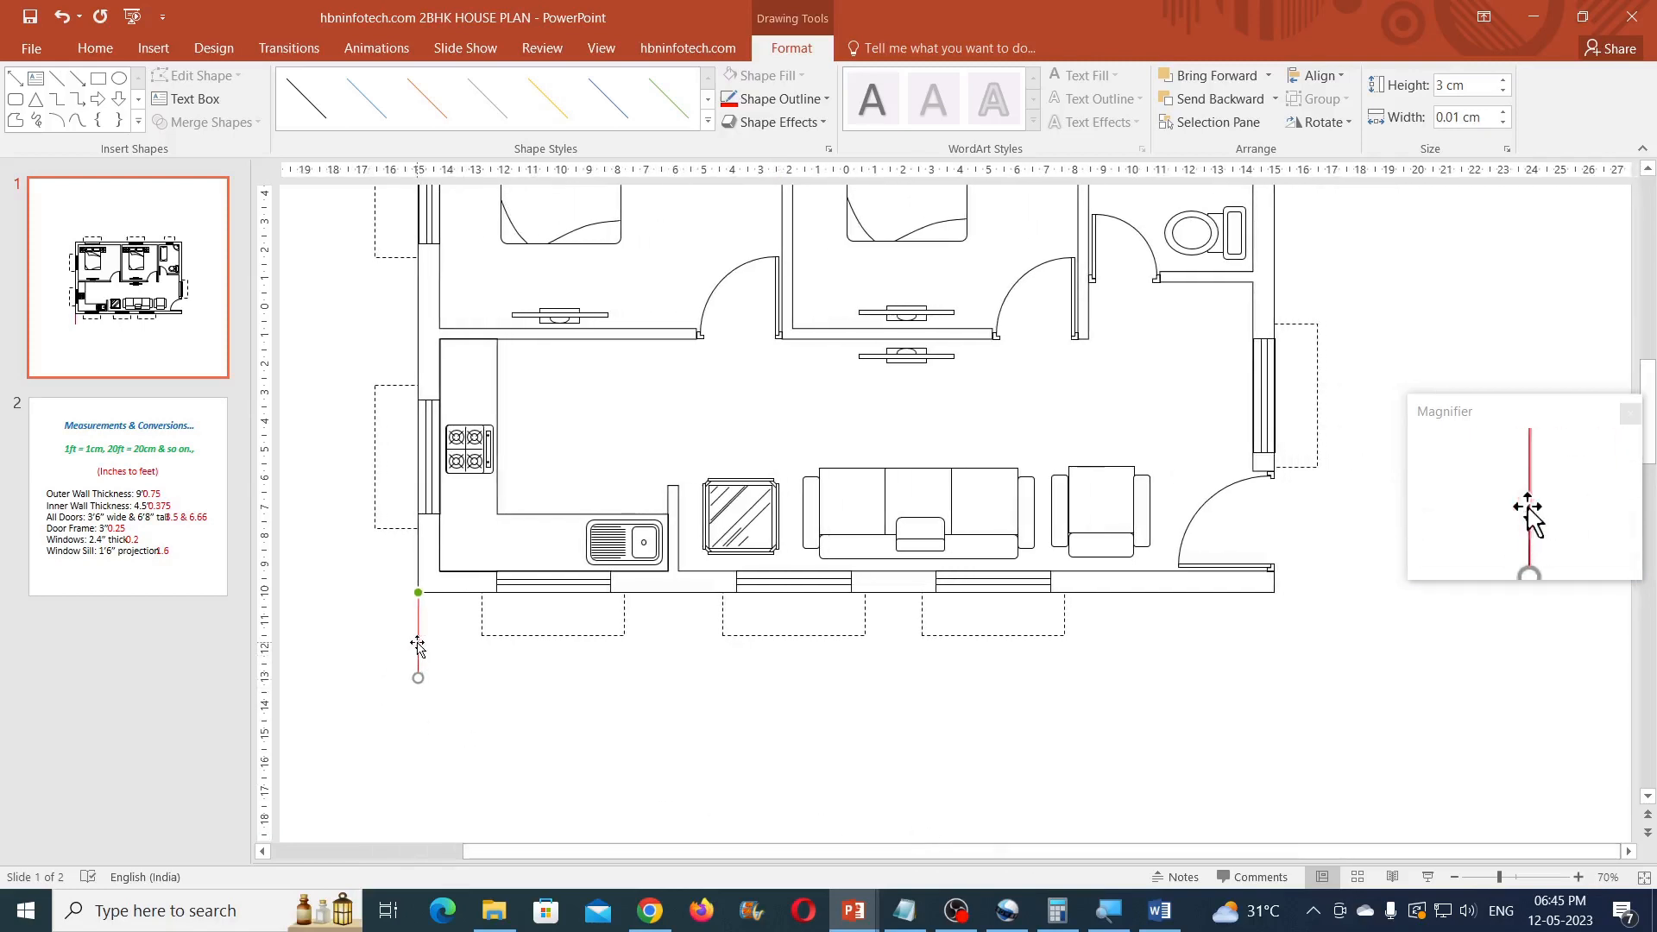
pyautogui.moveTo(1269, 636); pyautogui.dragTo(1280, 647)
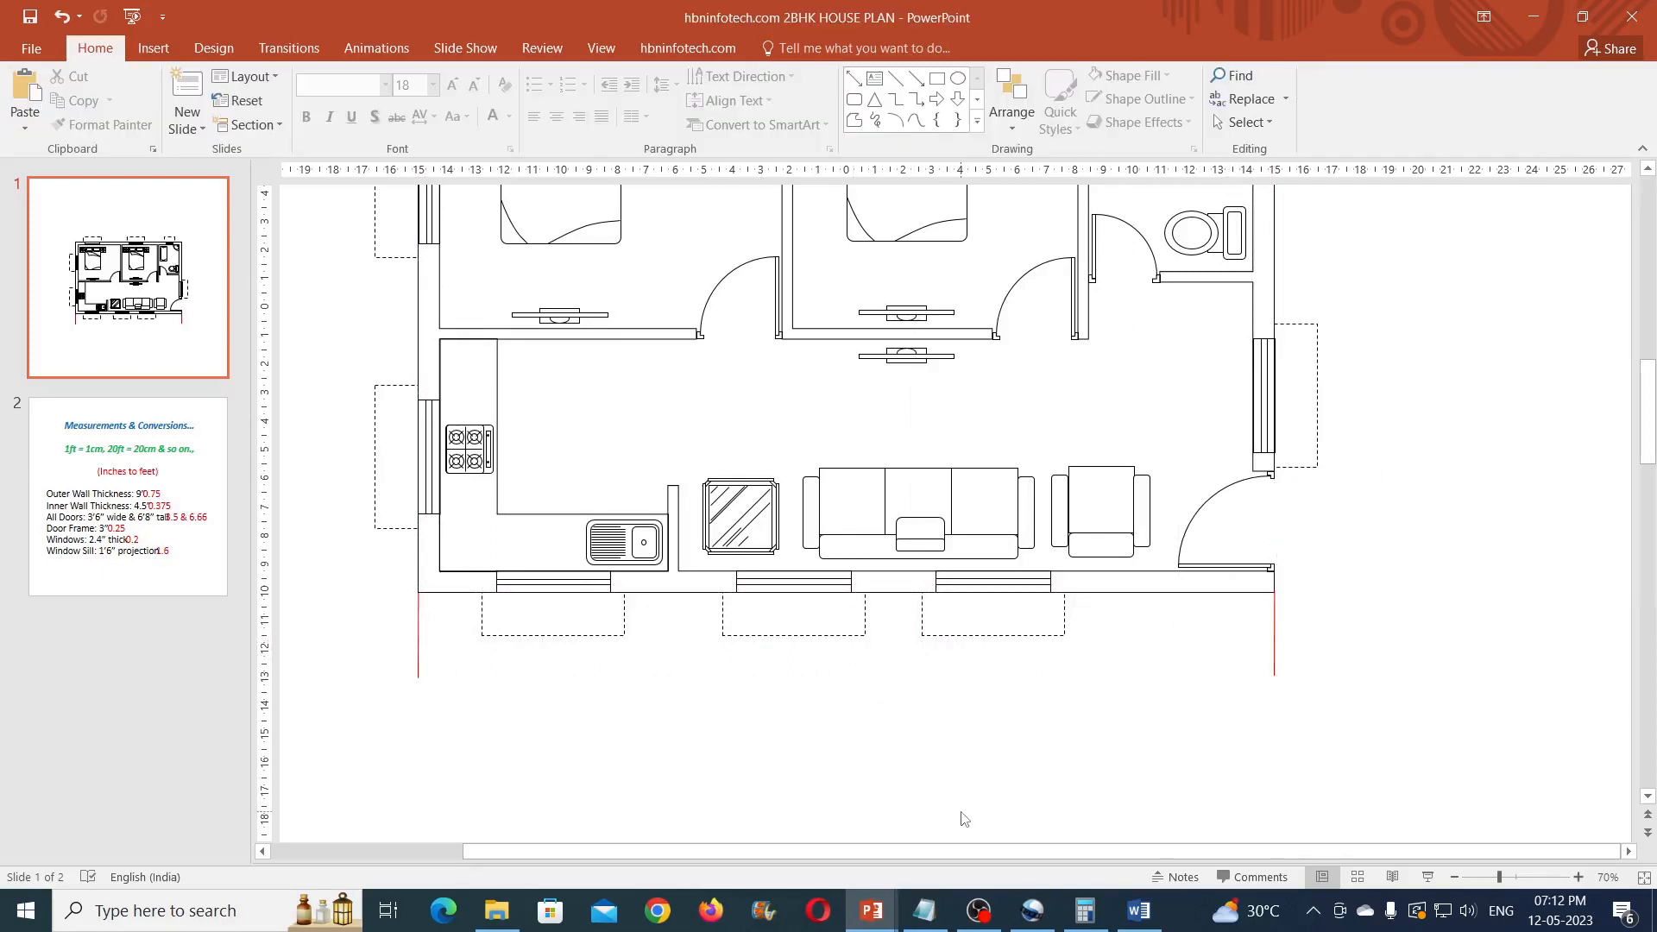
pyautogui.click(419, 656)
pyautogui.keyDown('shift'); pyautogui.click(1277, 648); pyautogui.keyUp('shift')
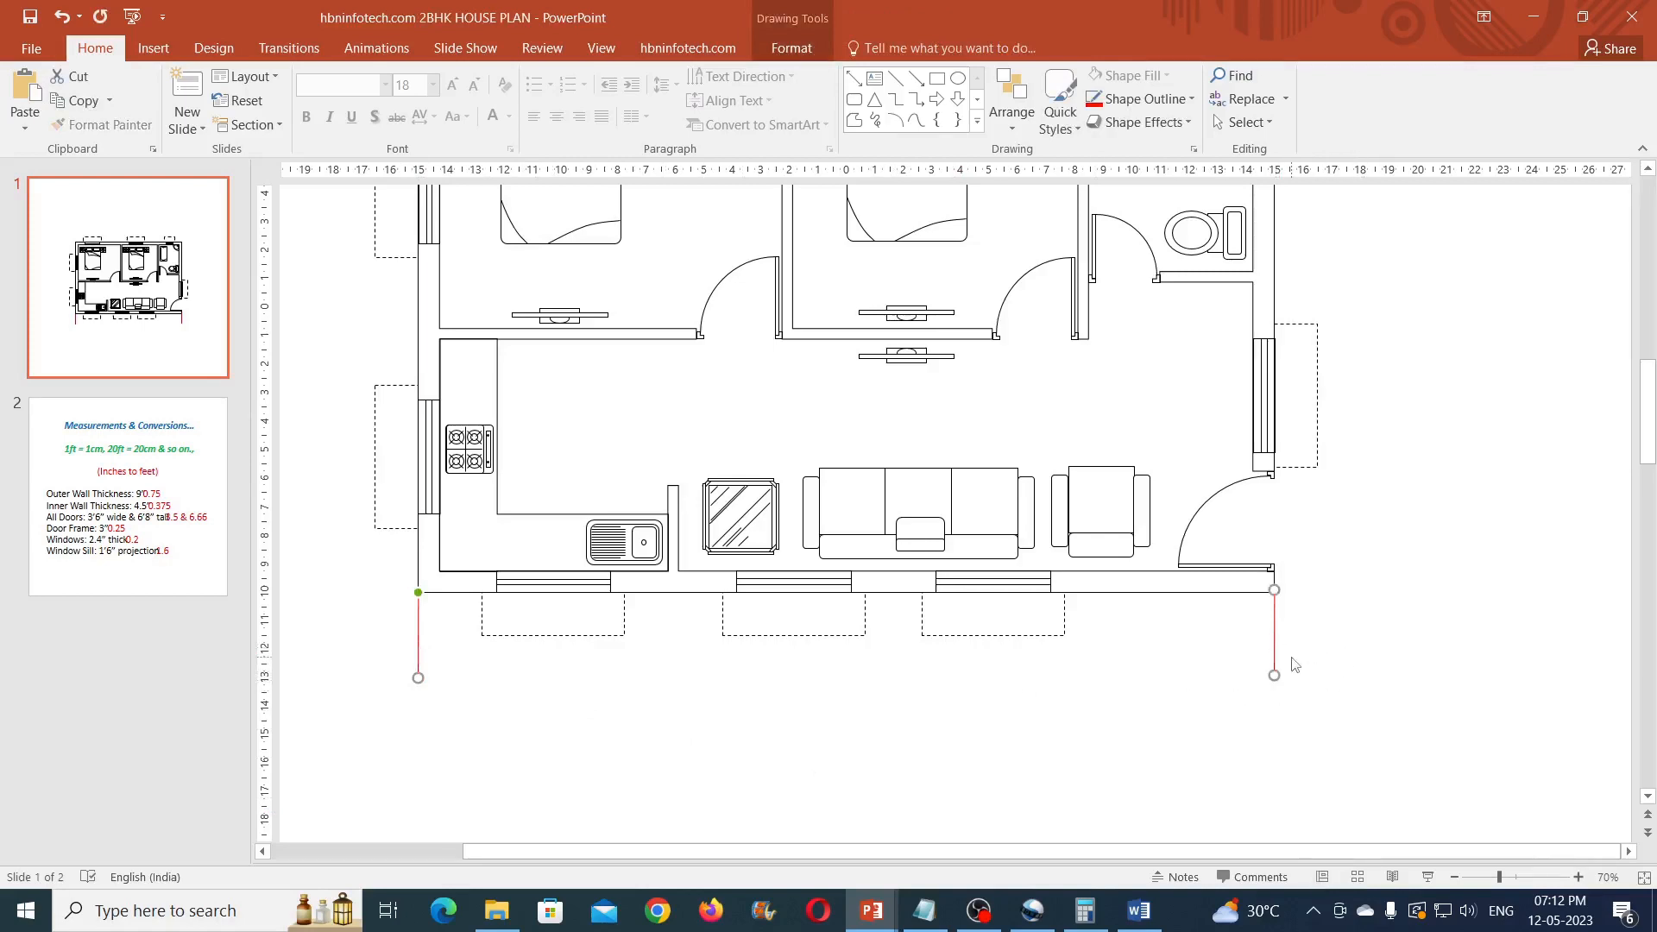
pyautogui.click(806, 49)
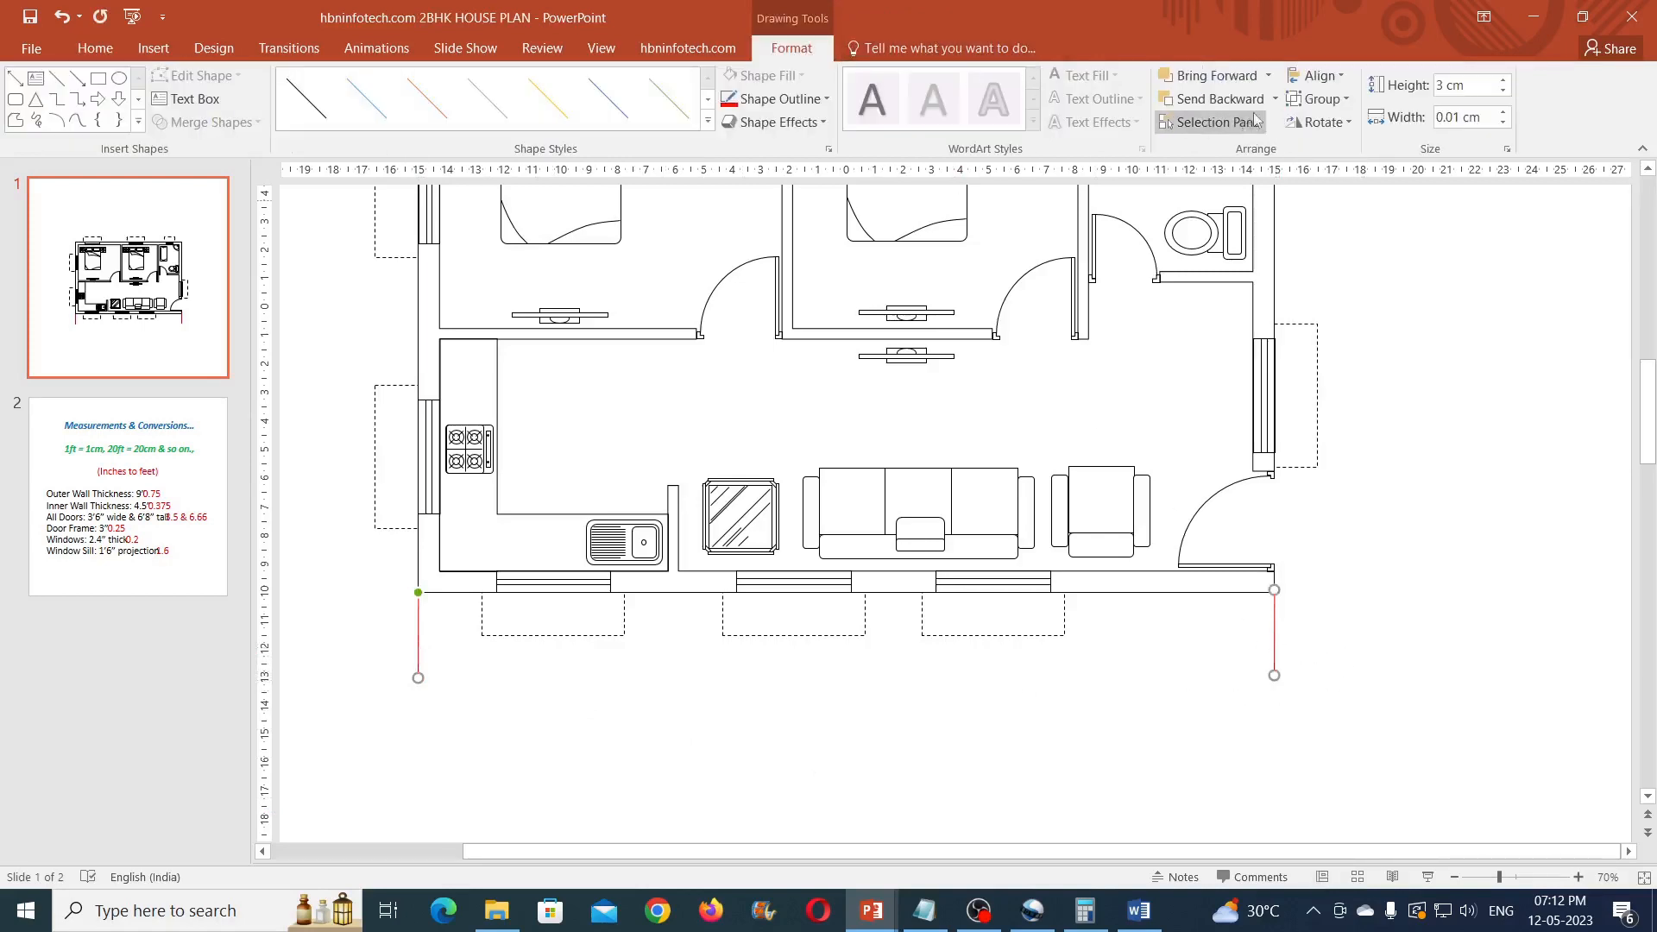
pyautogui.click(1313, 101)
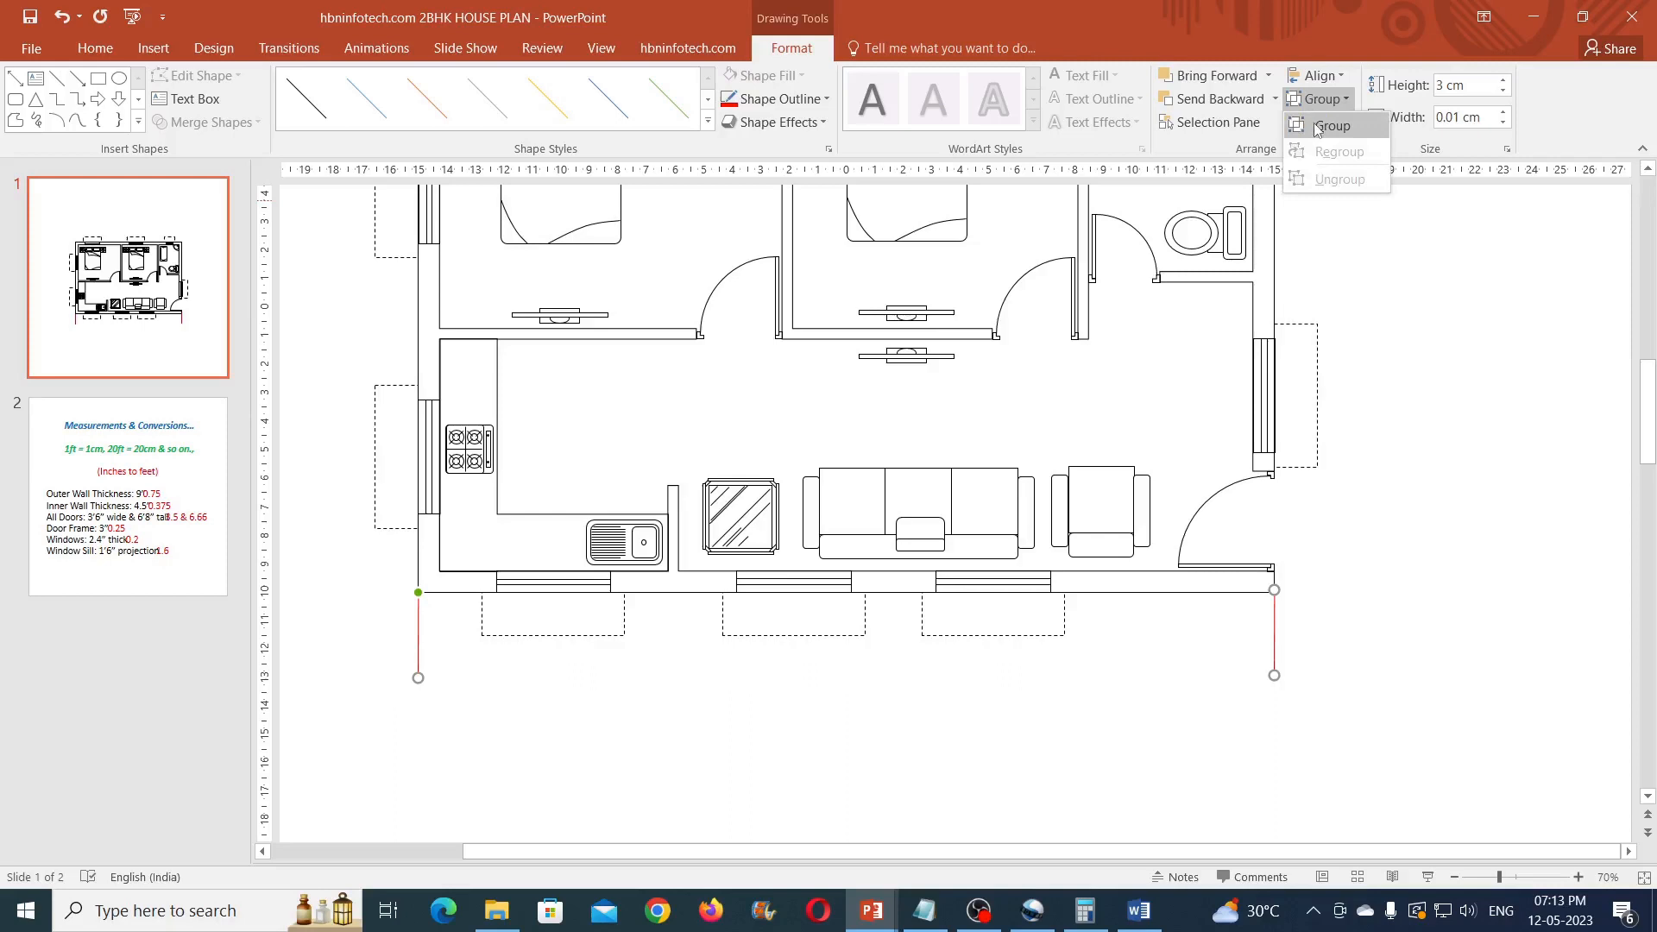
pyautogui.click(1315, 128)
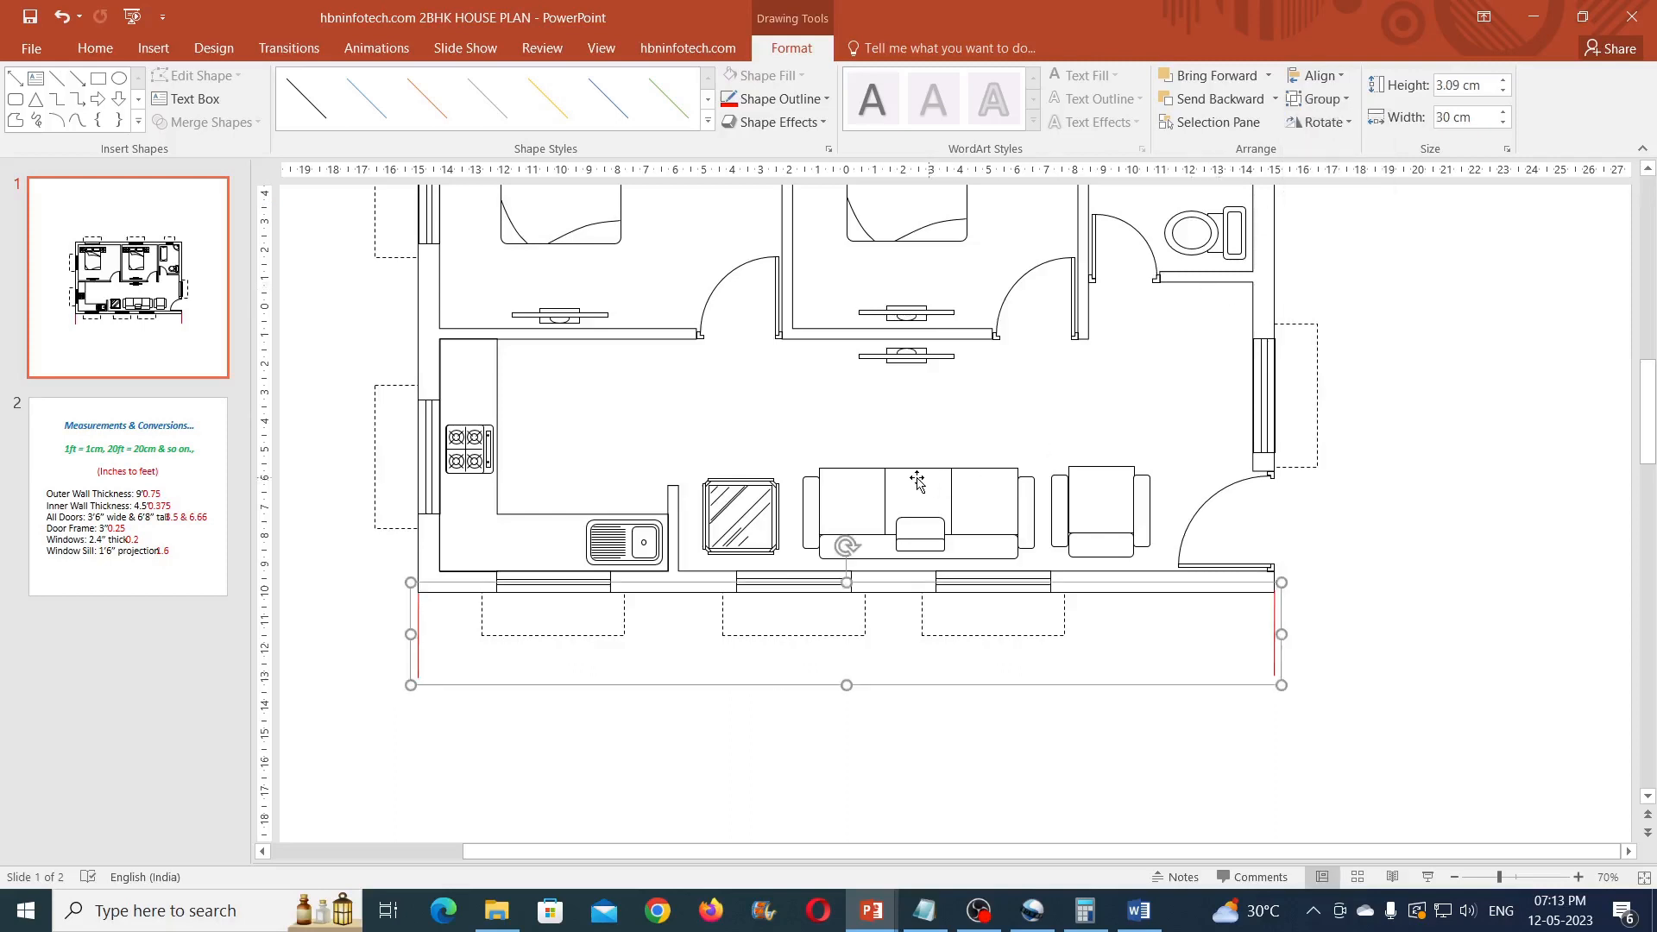
# Draw a horizontal line below the grouped vertical lines, 31 cm wide with a red outline.
pyautogui.click(56, 79)
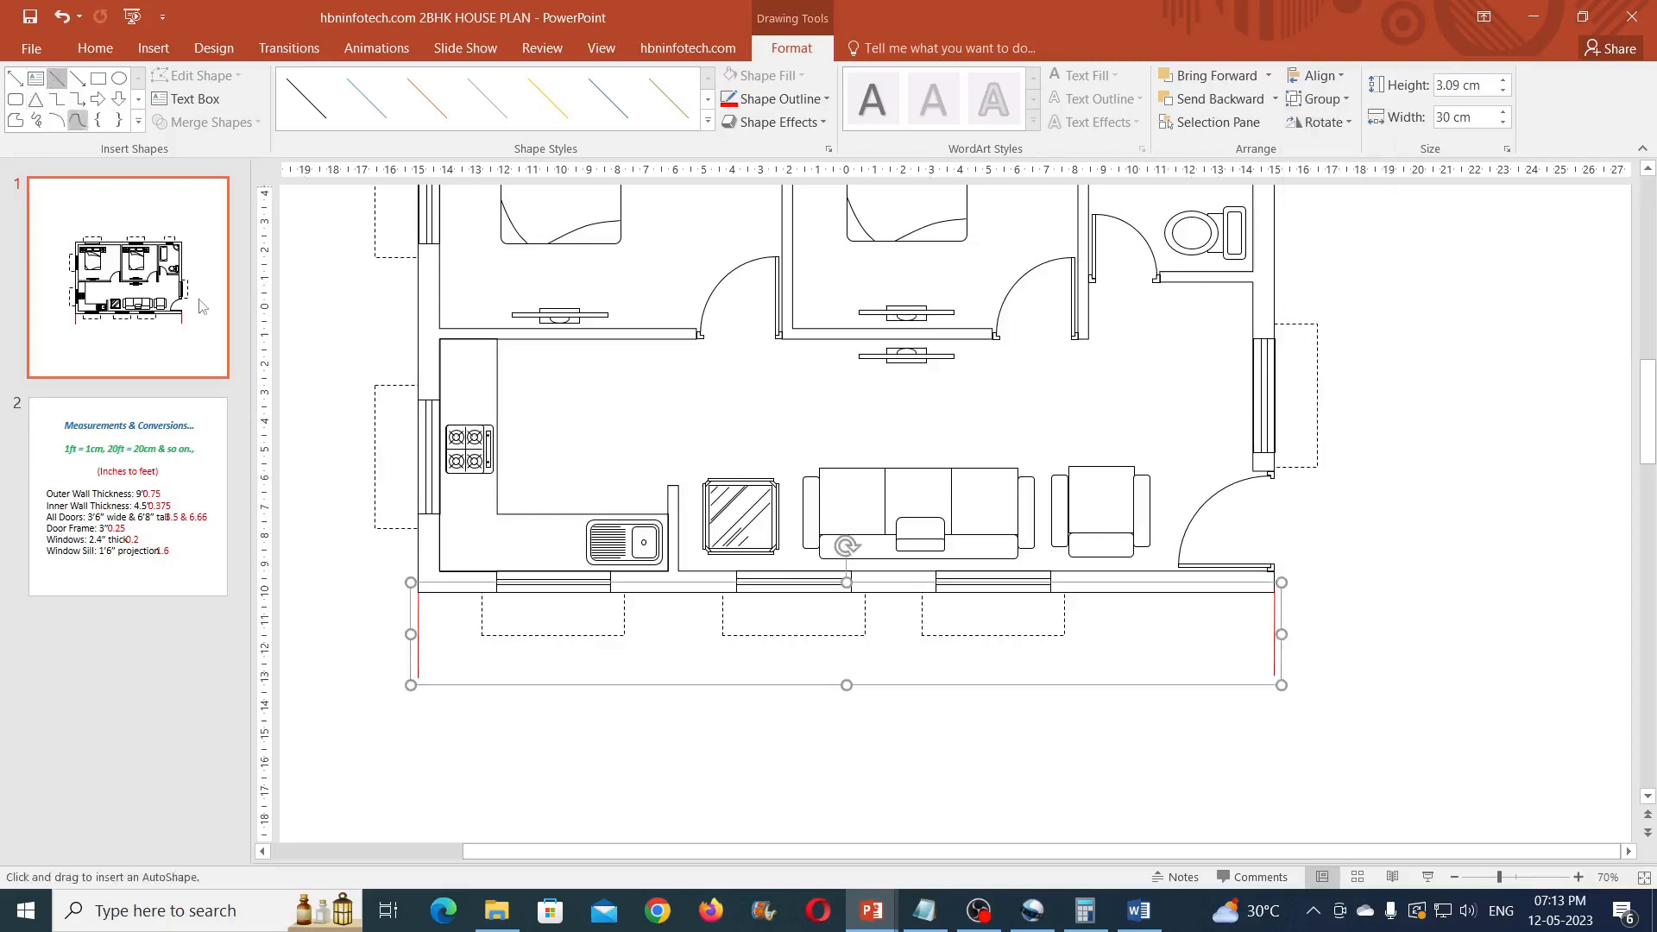
pyautogui.moveTo(757, 723); pyautogui.dragTo(771, 724)
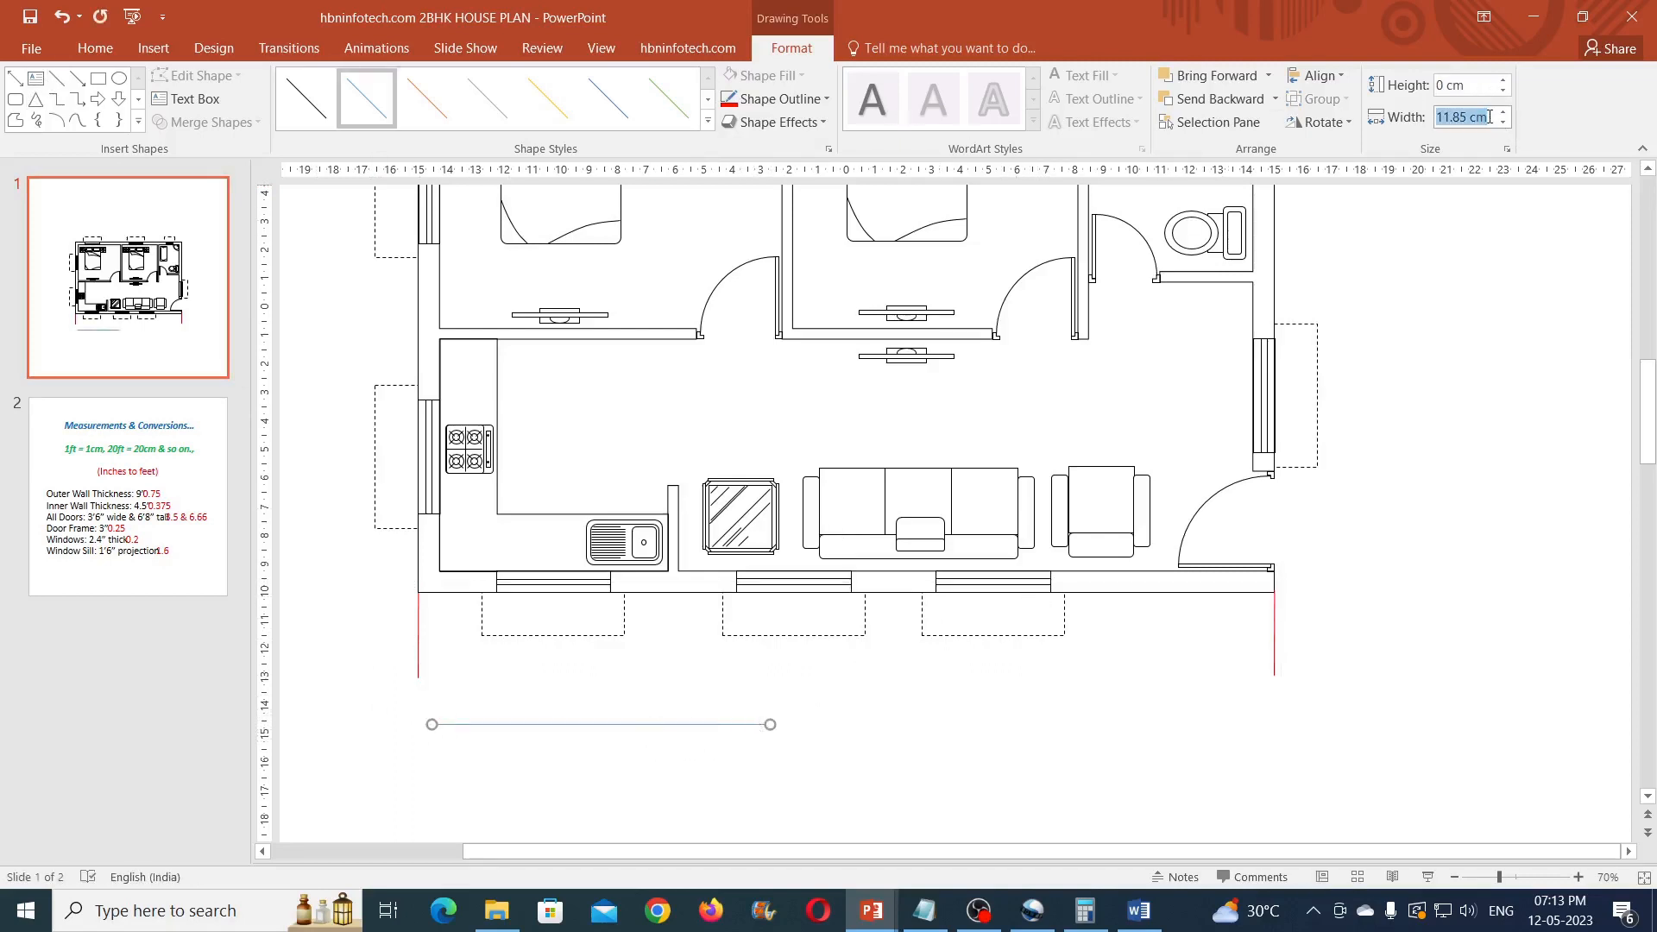
pyautogui.write('31')
pyautogui.press('Return')
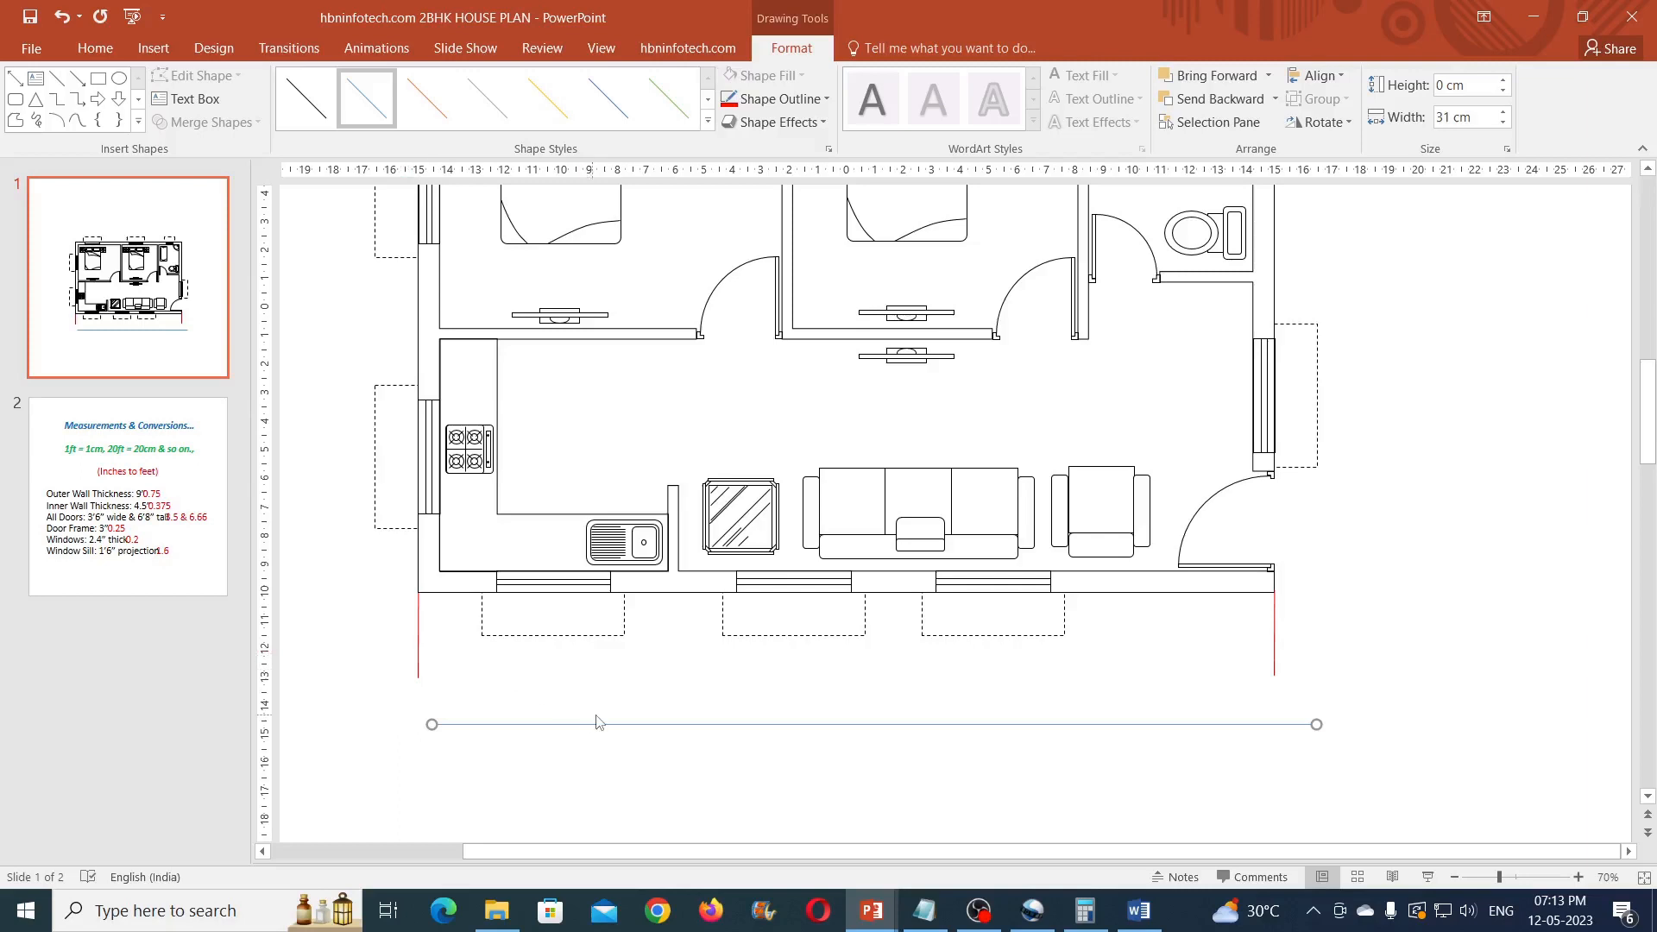
pyautogui.click(732, 99)
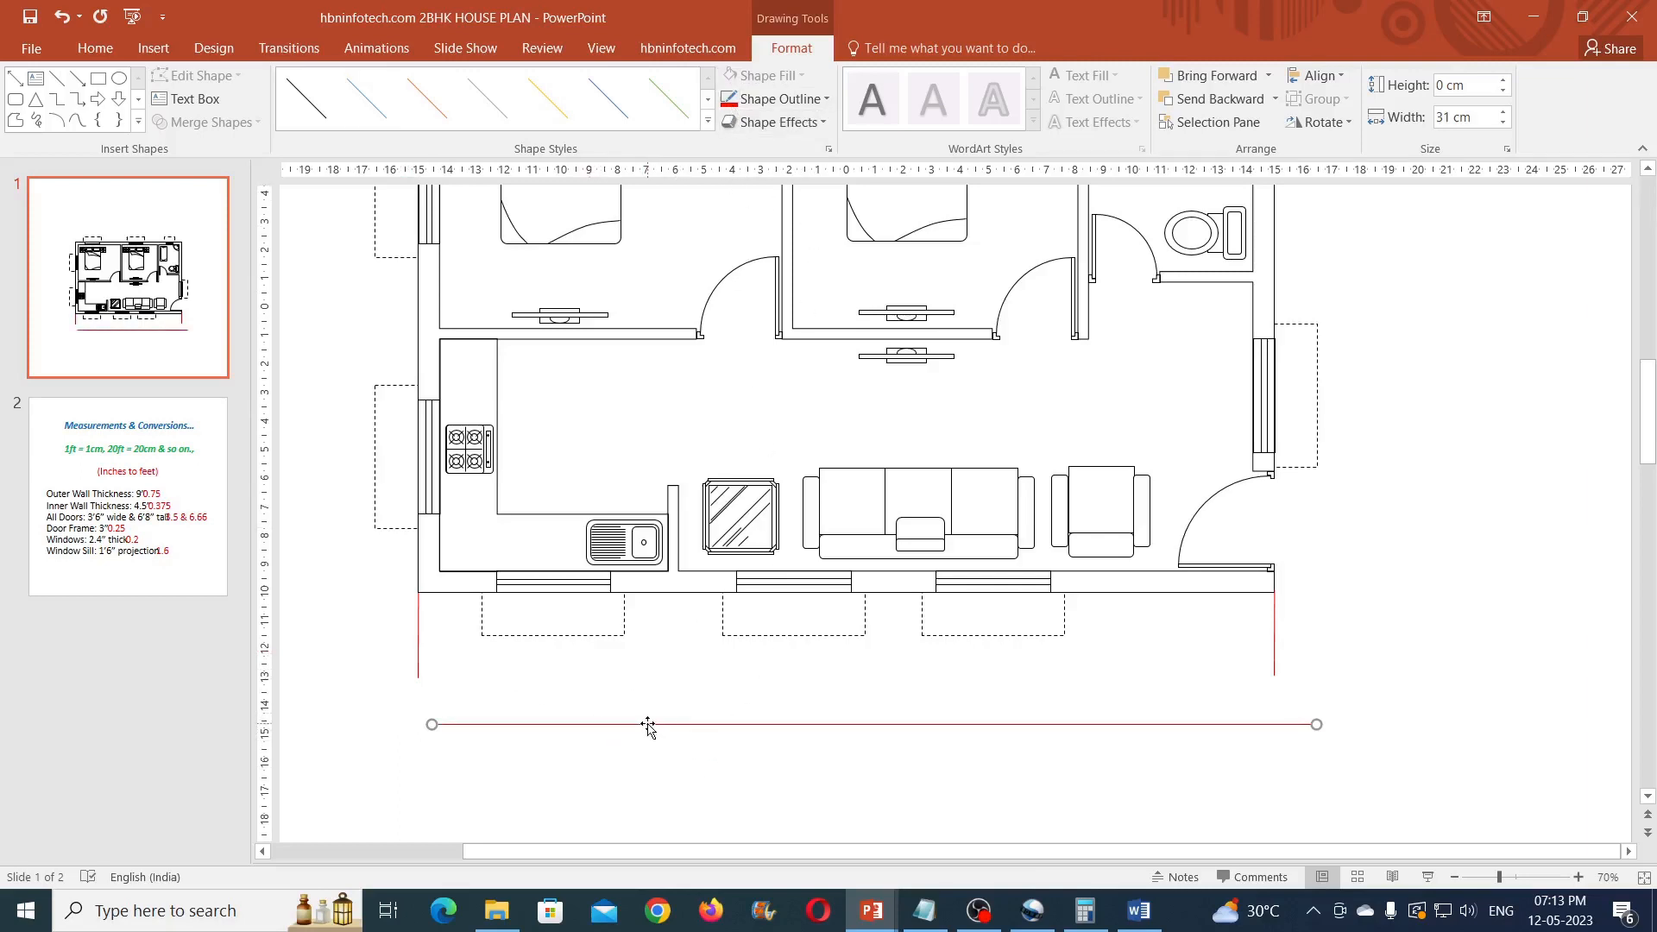
# Align the horizontal line and the grouped vertical lines by their centers and then by their bottom edges, and deselect them.
pyautogui.keyDown('shift'); pyautogui.click(418, 654); pyautogui.keyUp('shift')
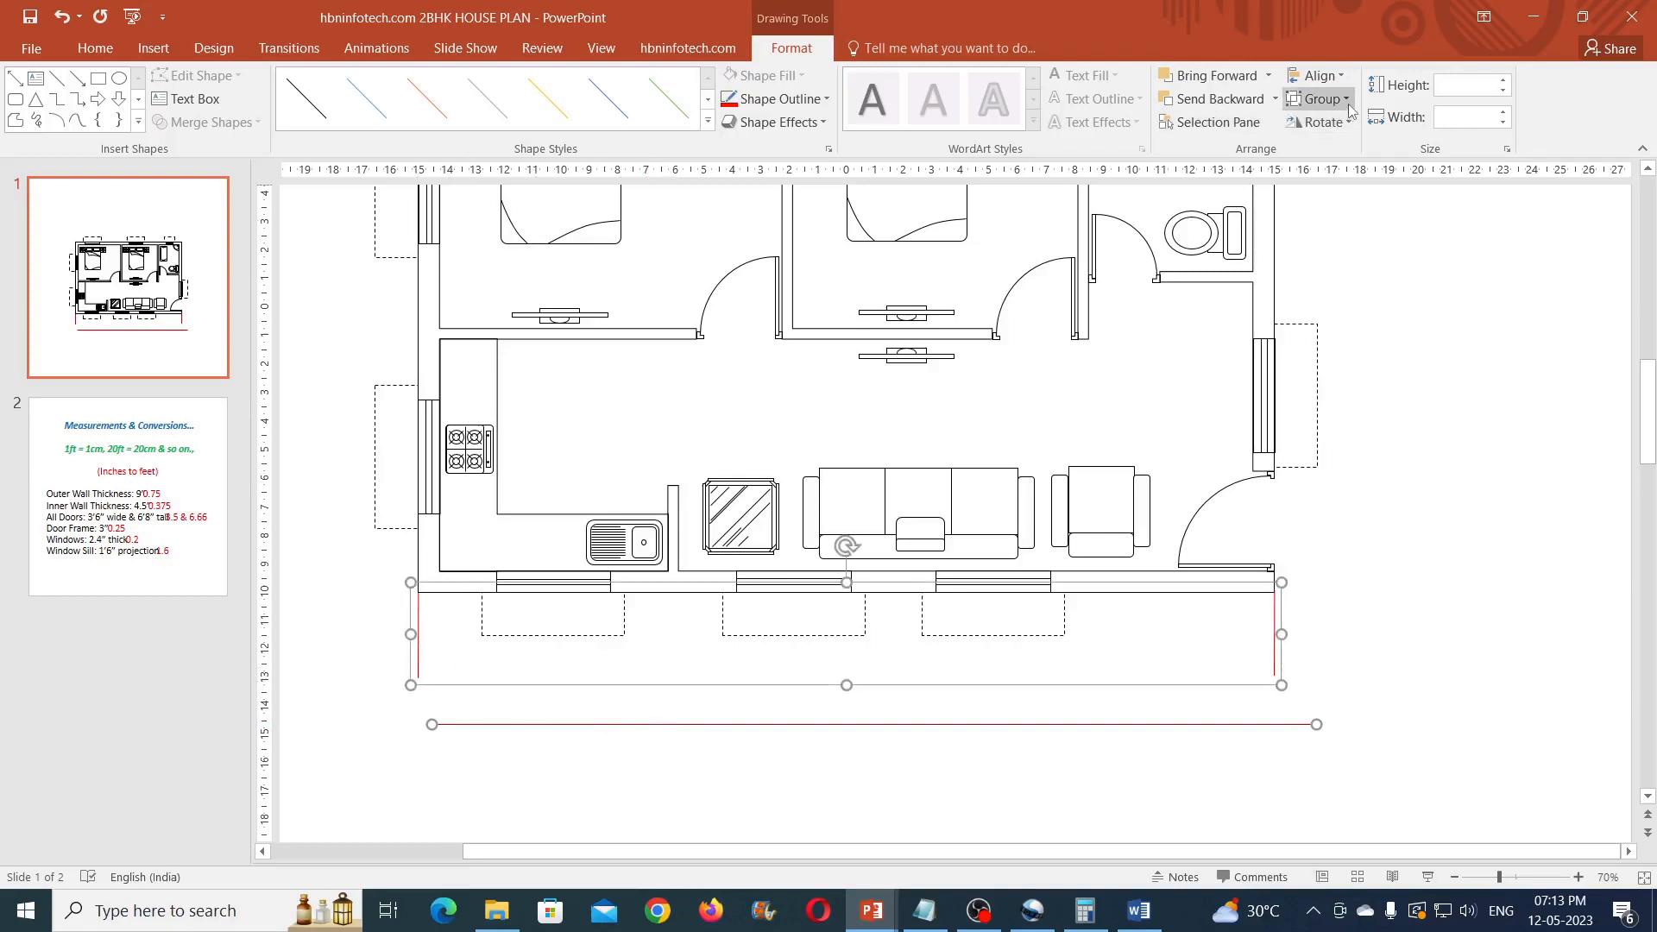
pyautogui.click(1340, 78)
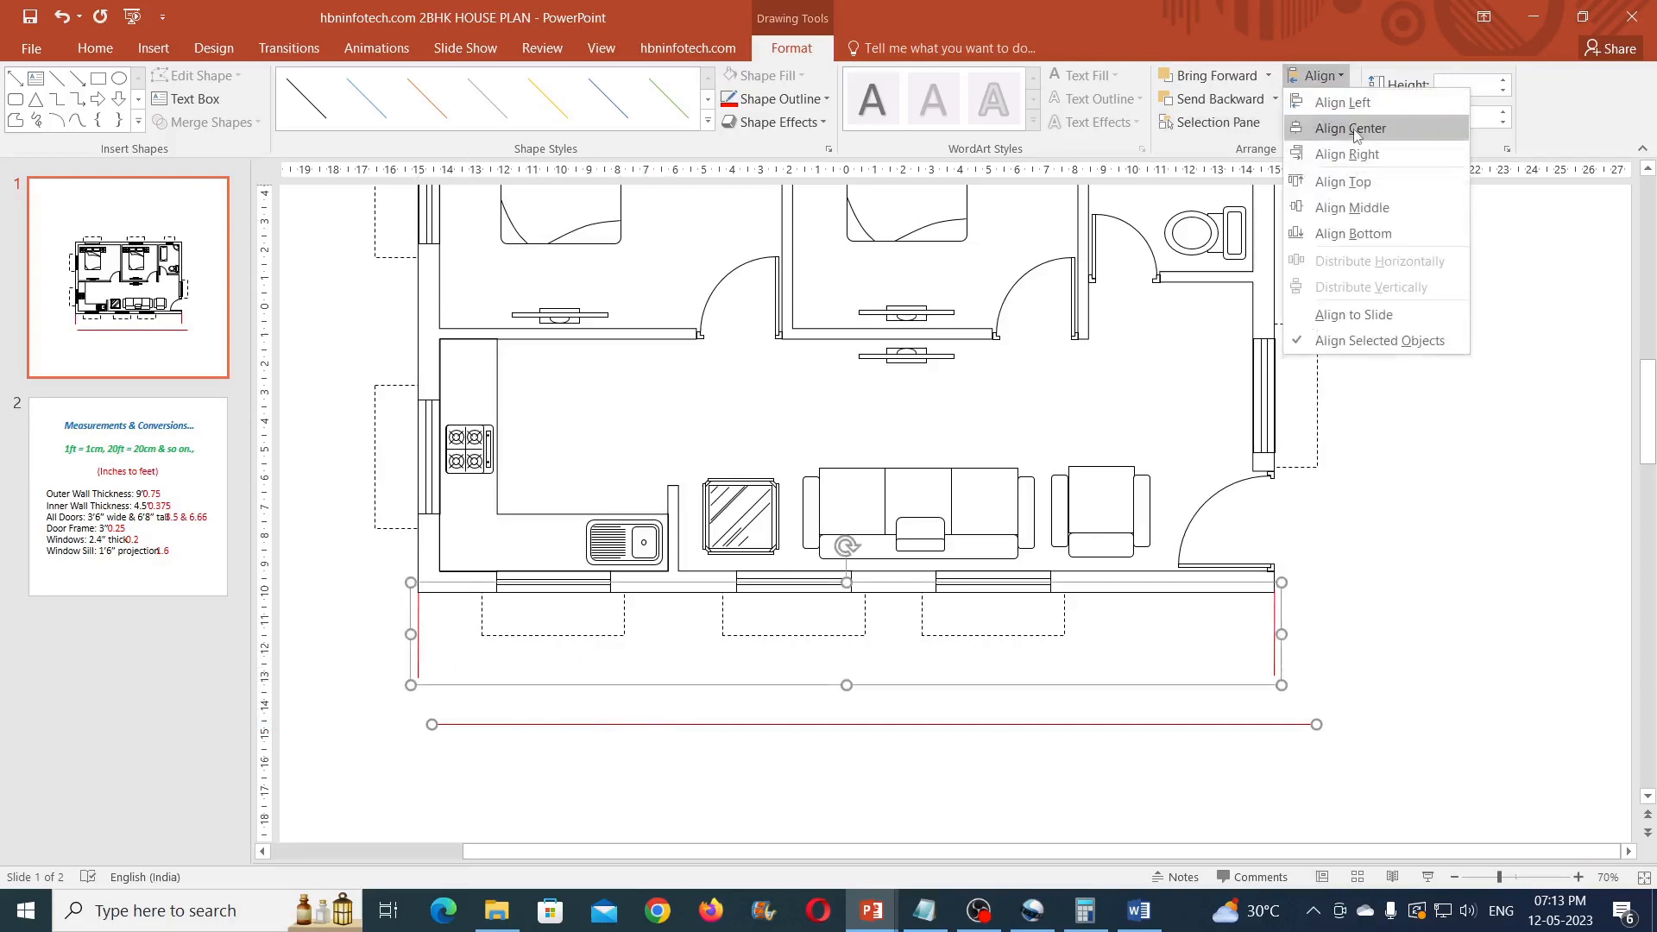
pyautogui.click(1356, 127)
pyautogui.click(1318, 76)
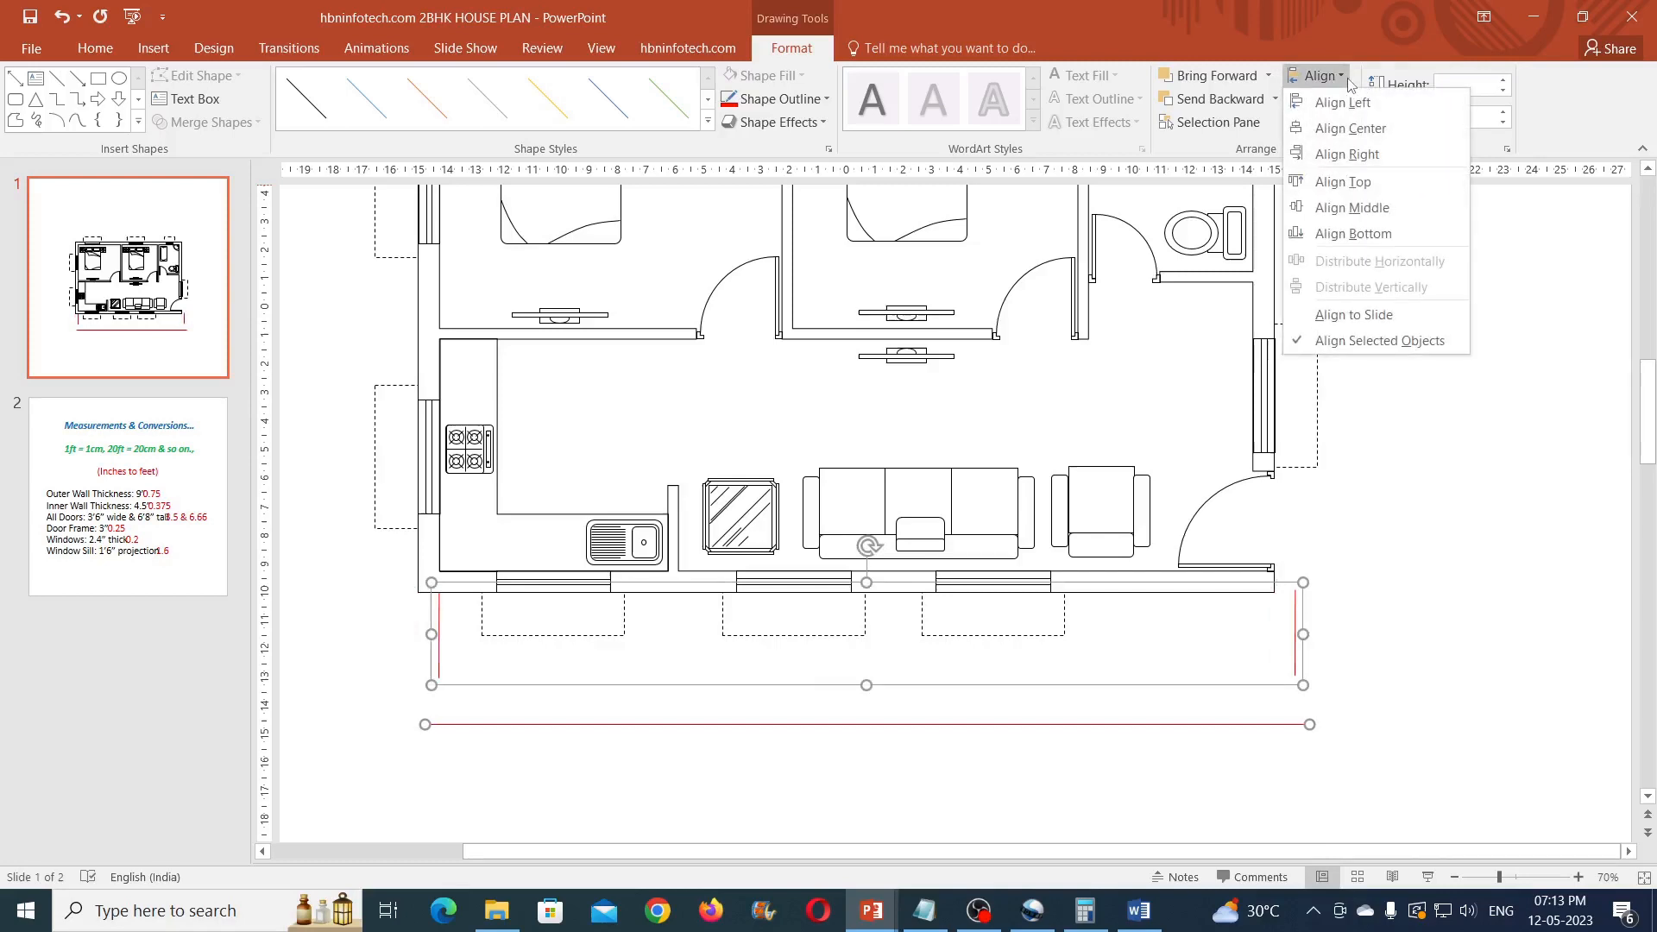
pyautogui.click(1367, 209)
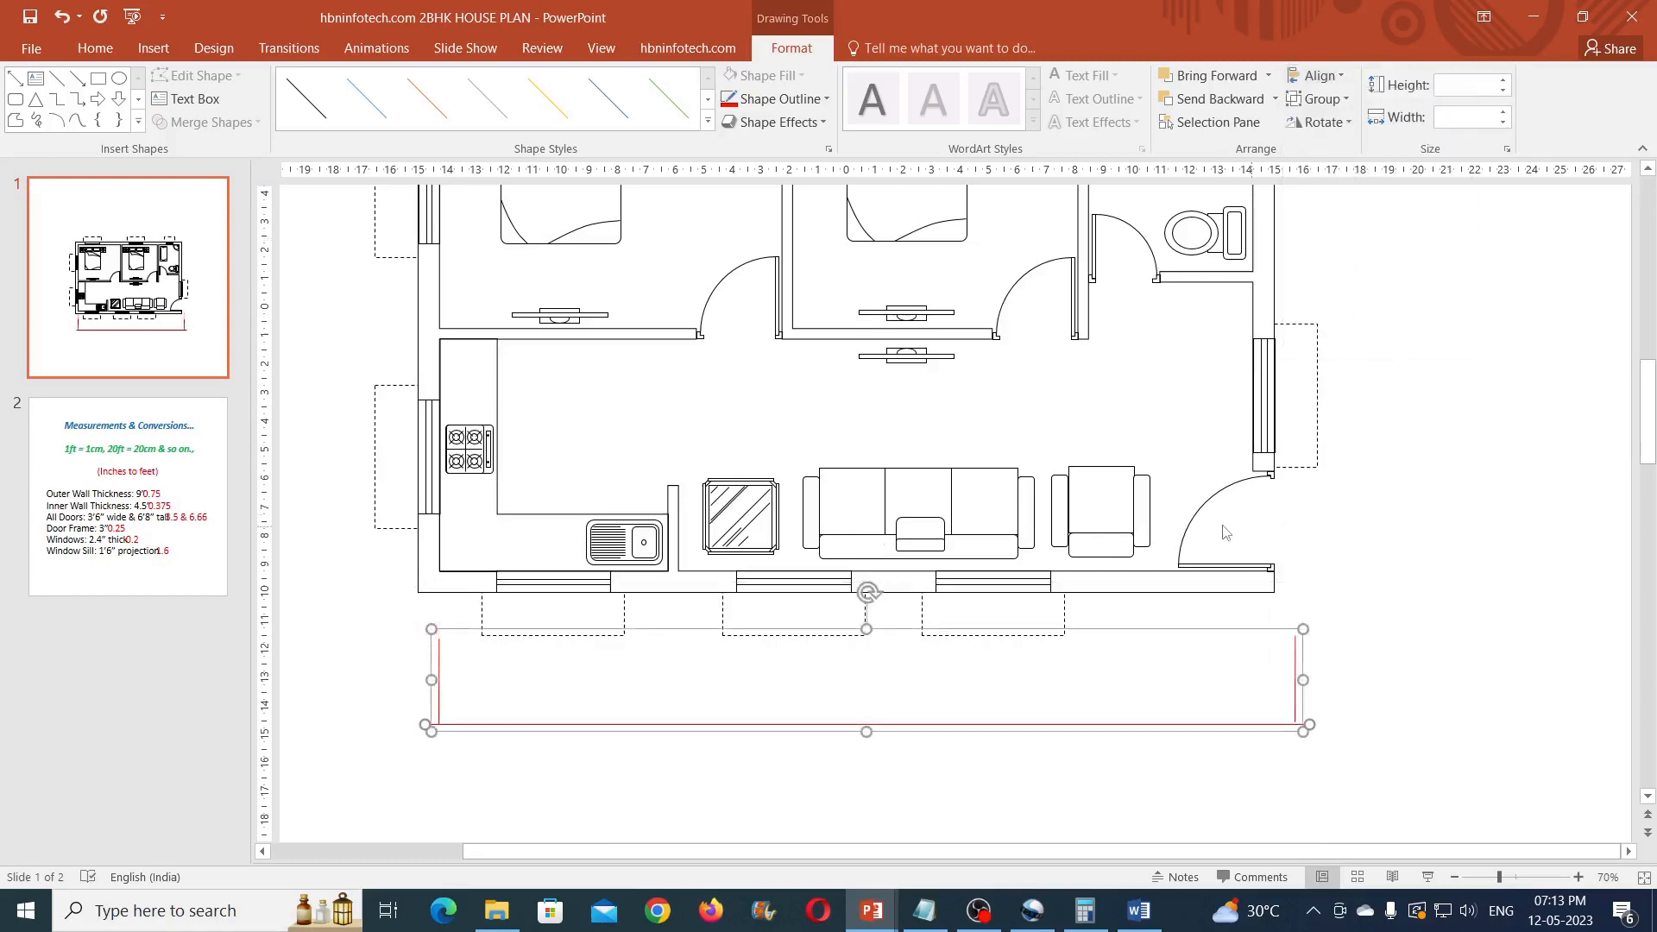
pyautogui.click(1320, 669)
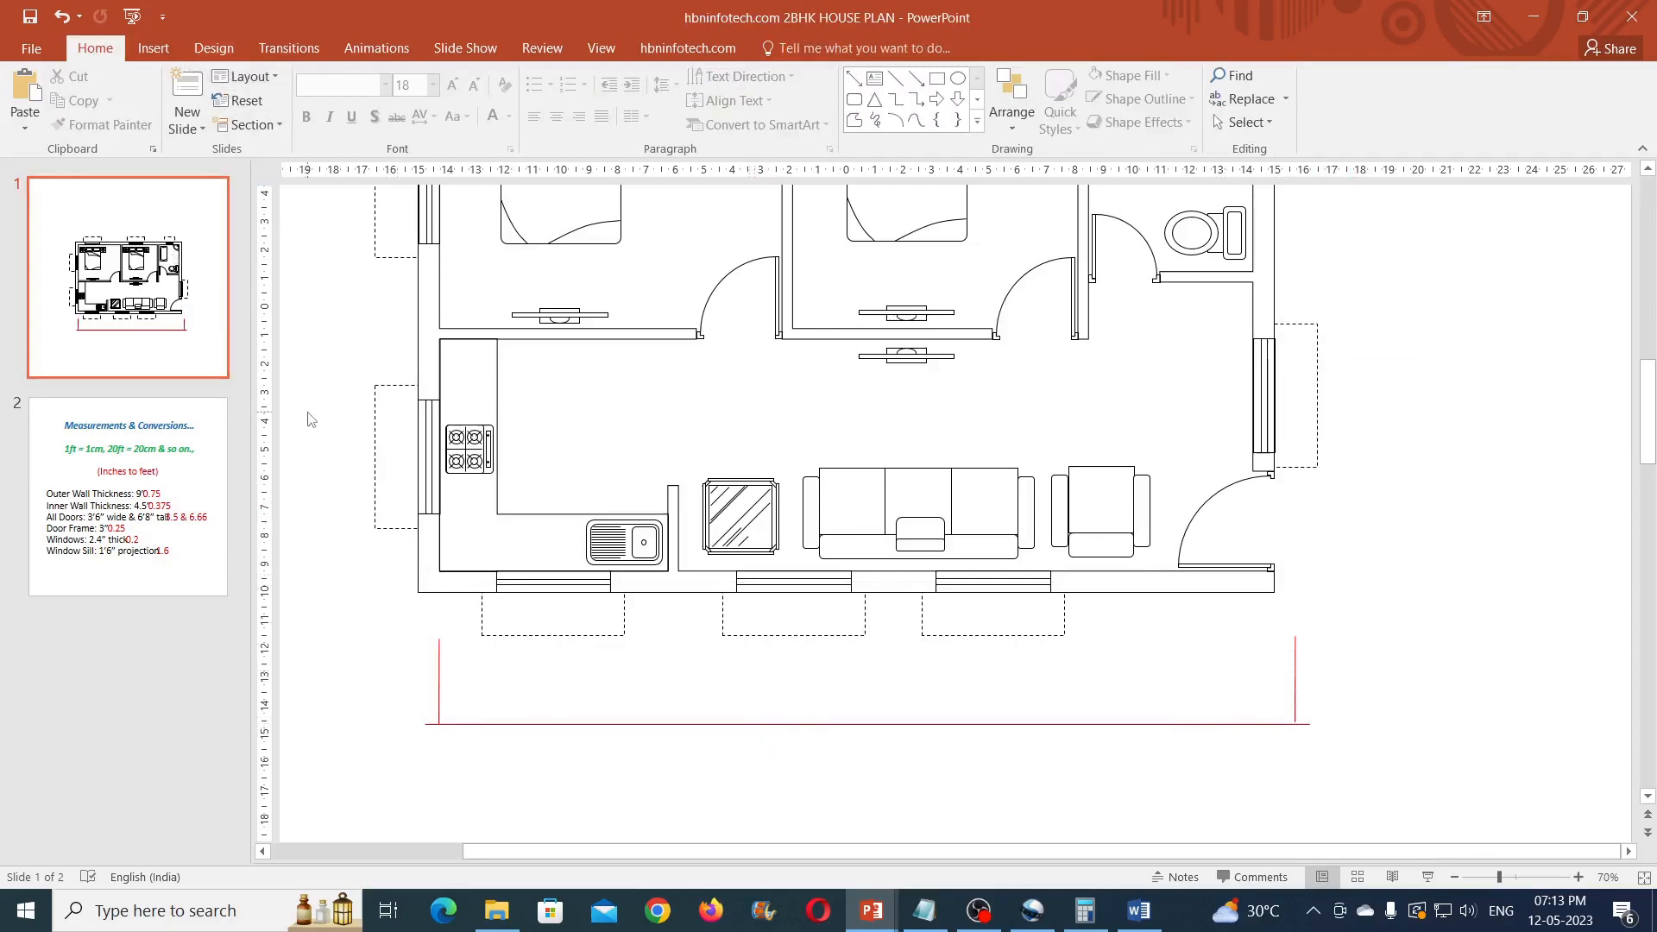
# Draw a small square, set it to 0.5 cm by 0.5 cm, and place it at the left end of the red horizontal line.
pyautogui.click(937, 78)
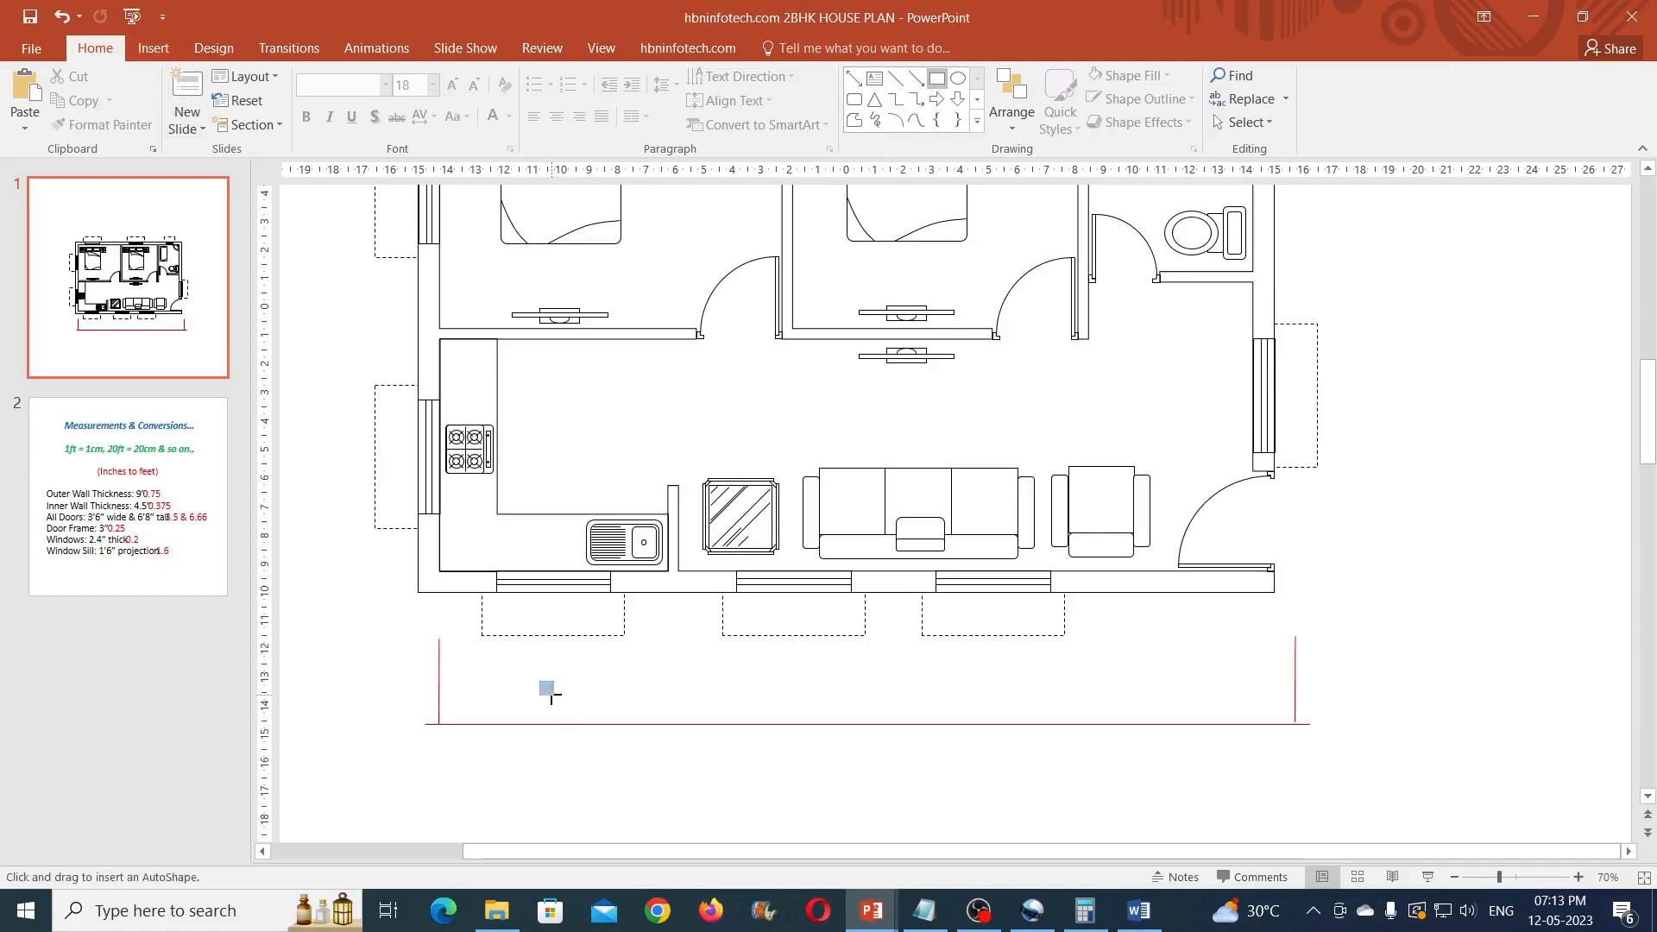
pyautogui.moveTo(557, 701); pyautogui.dragTo(557, 701)
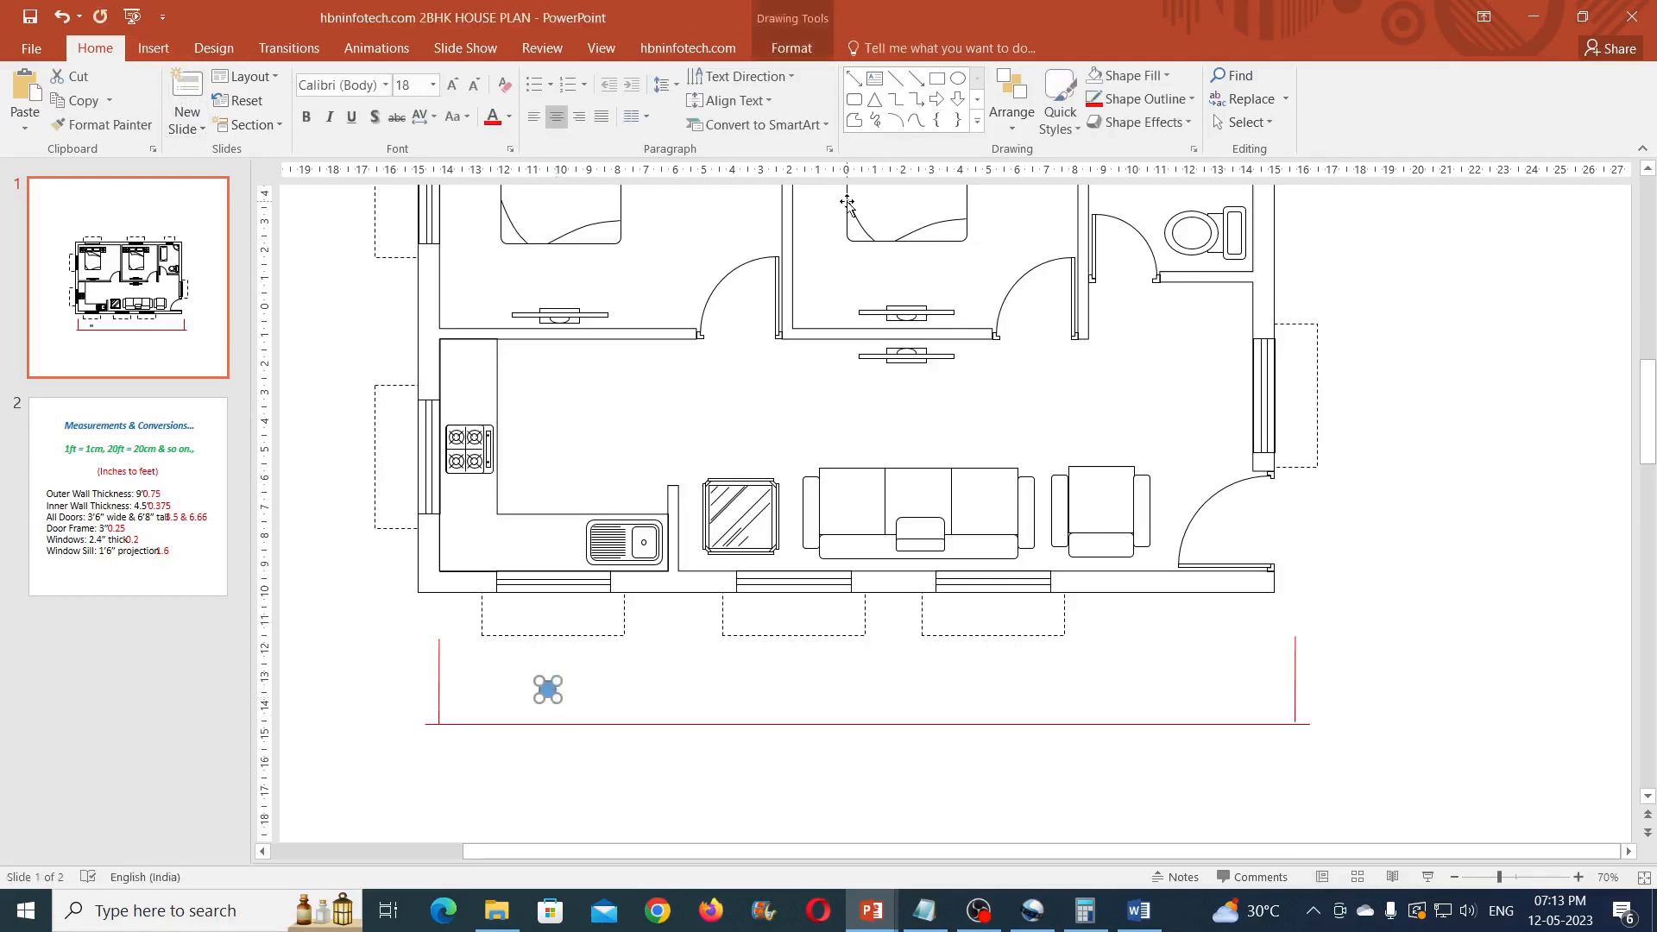
pyautogui.click(791, 47)
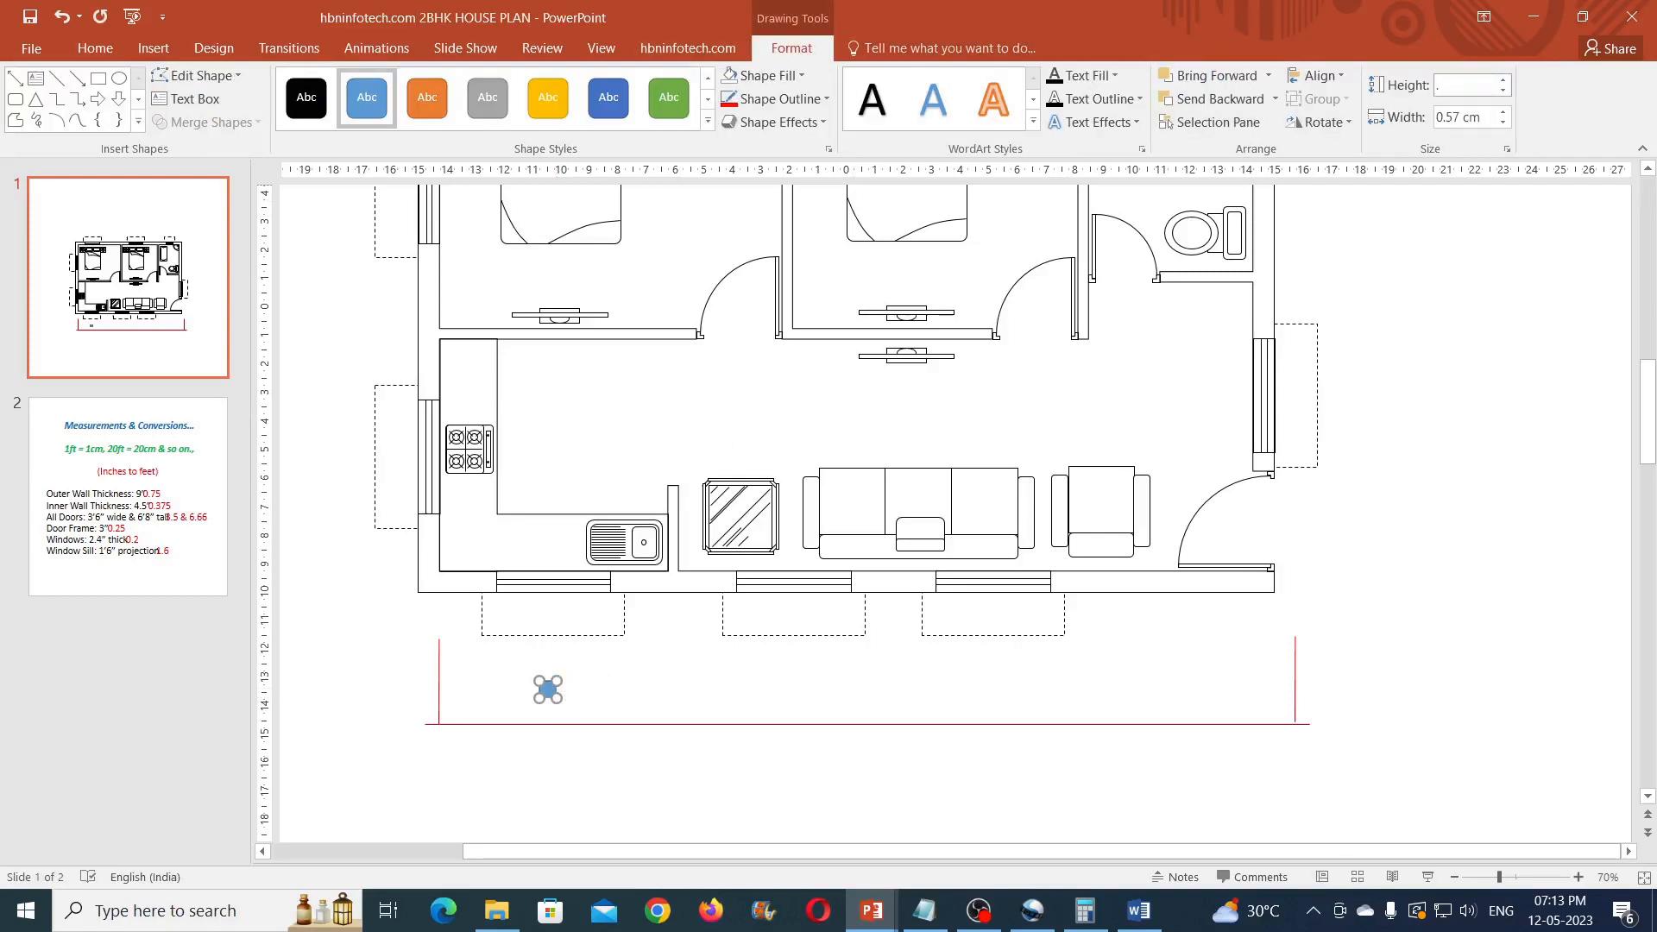
pyautogui.write('.5')
pyautogui.click(1480, 115)
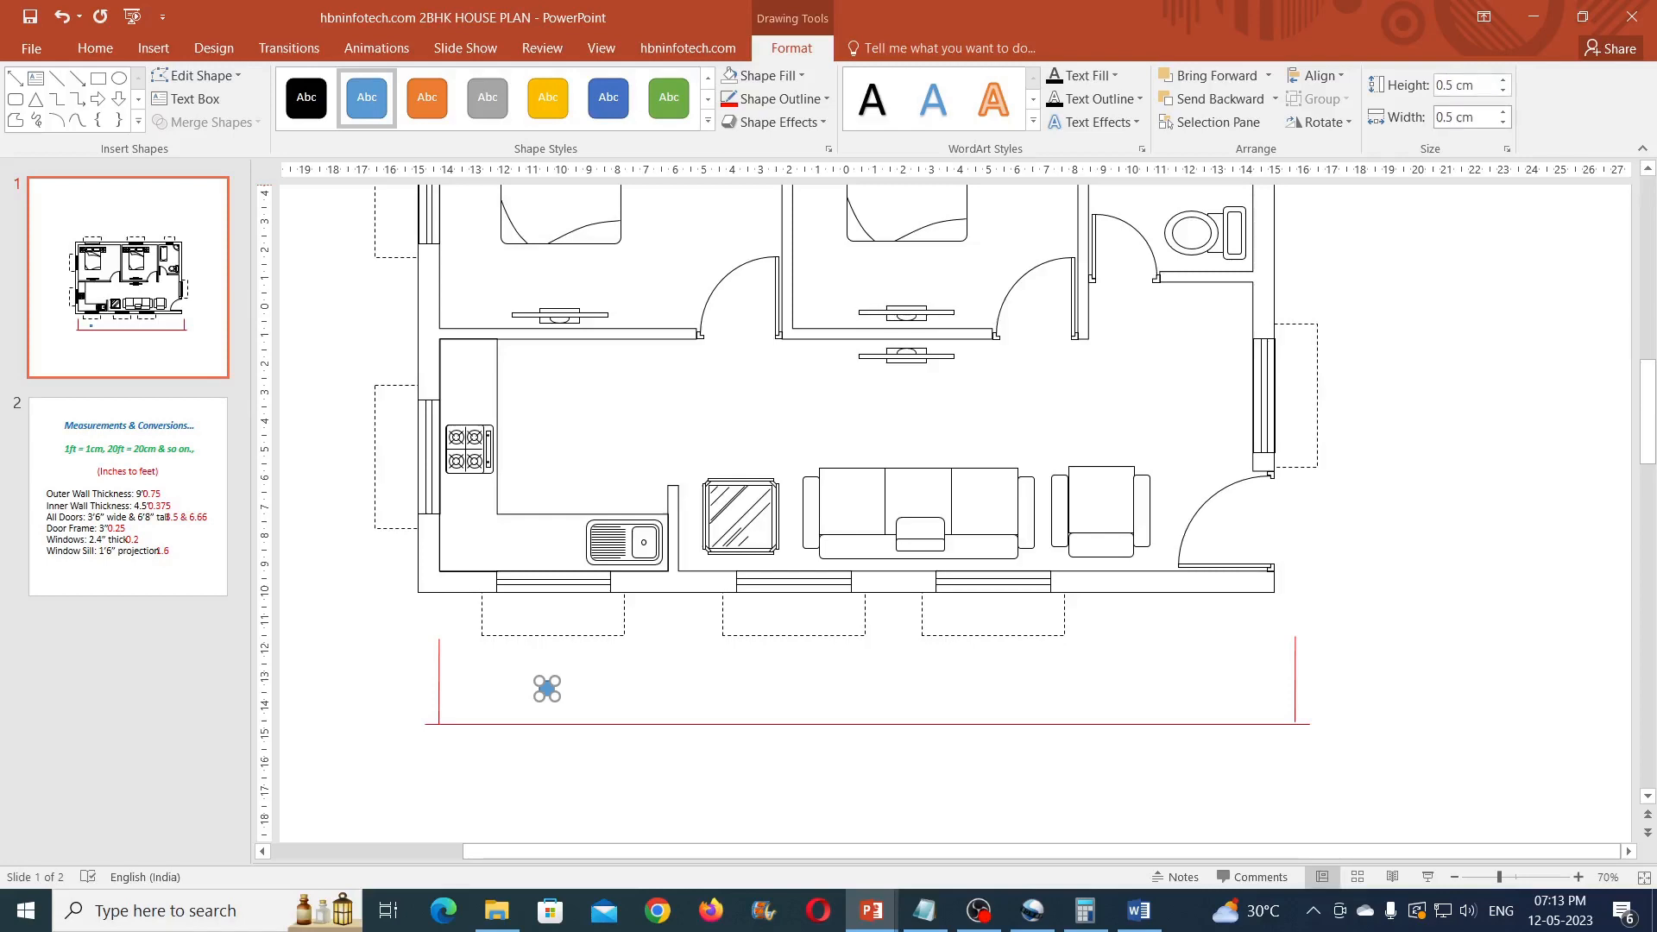
pyautogui.moveTo(546, 690); pyautogui.dragTo(431, 715)
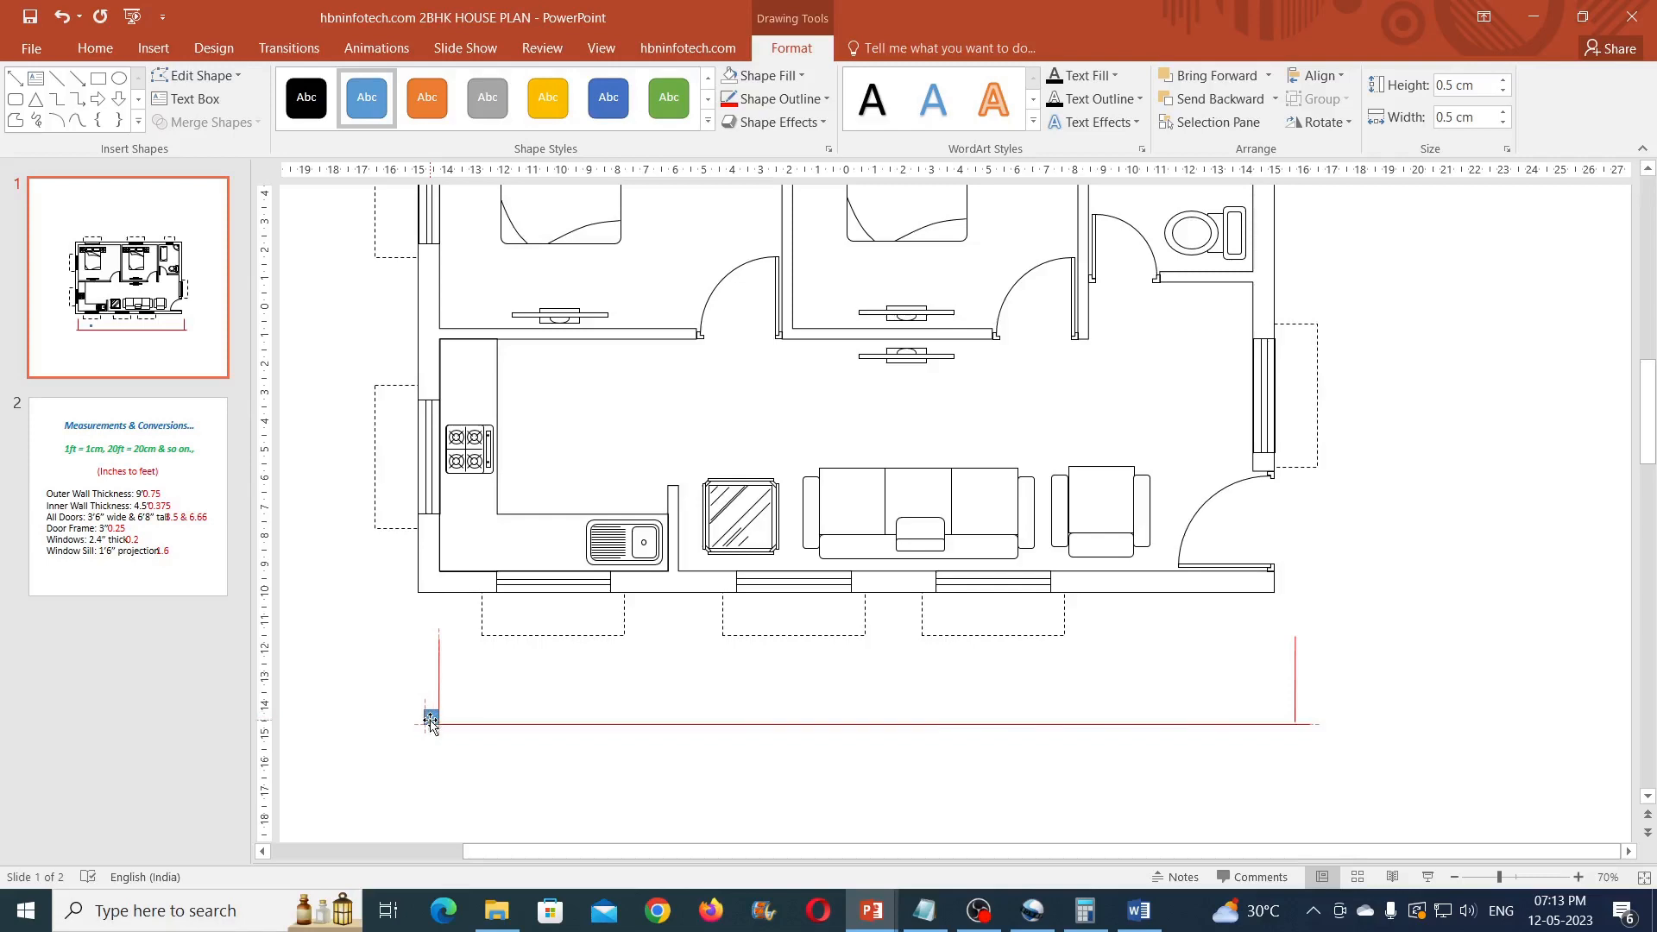
# Raise the red horizontal line to the small square's top edge, then delete the square.
pyautogui.click(480, 725)
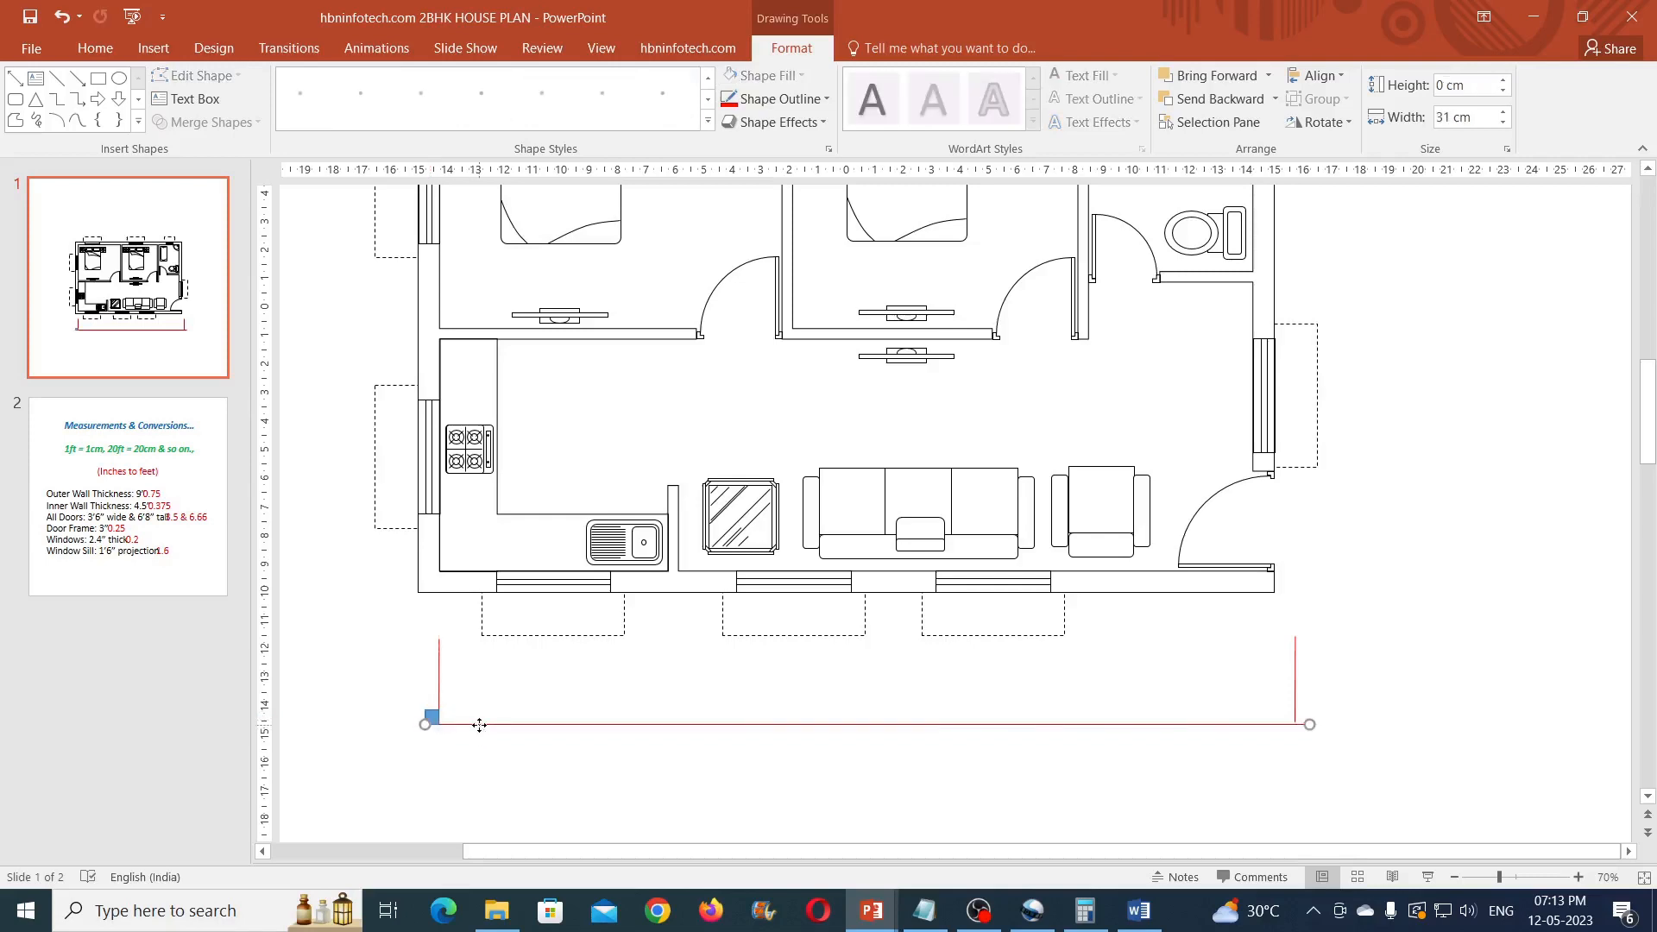
pyautogui.moveTo(479, 725); pyautogui.dragTo(480, 709)
pyautogui.click(431, 719)
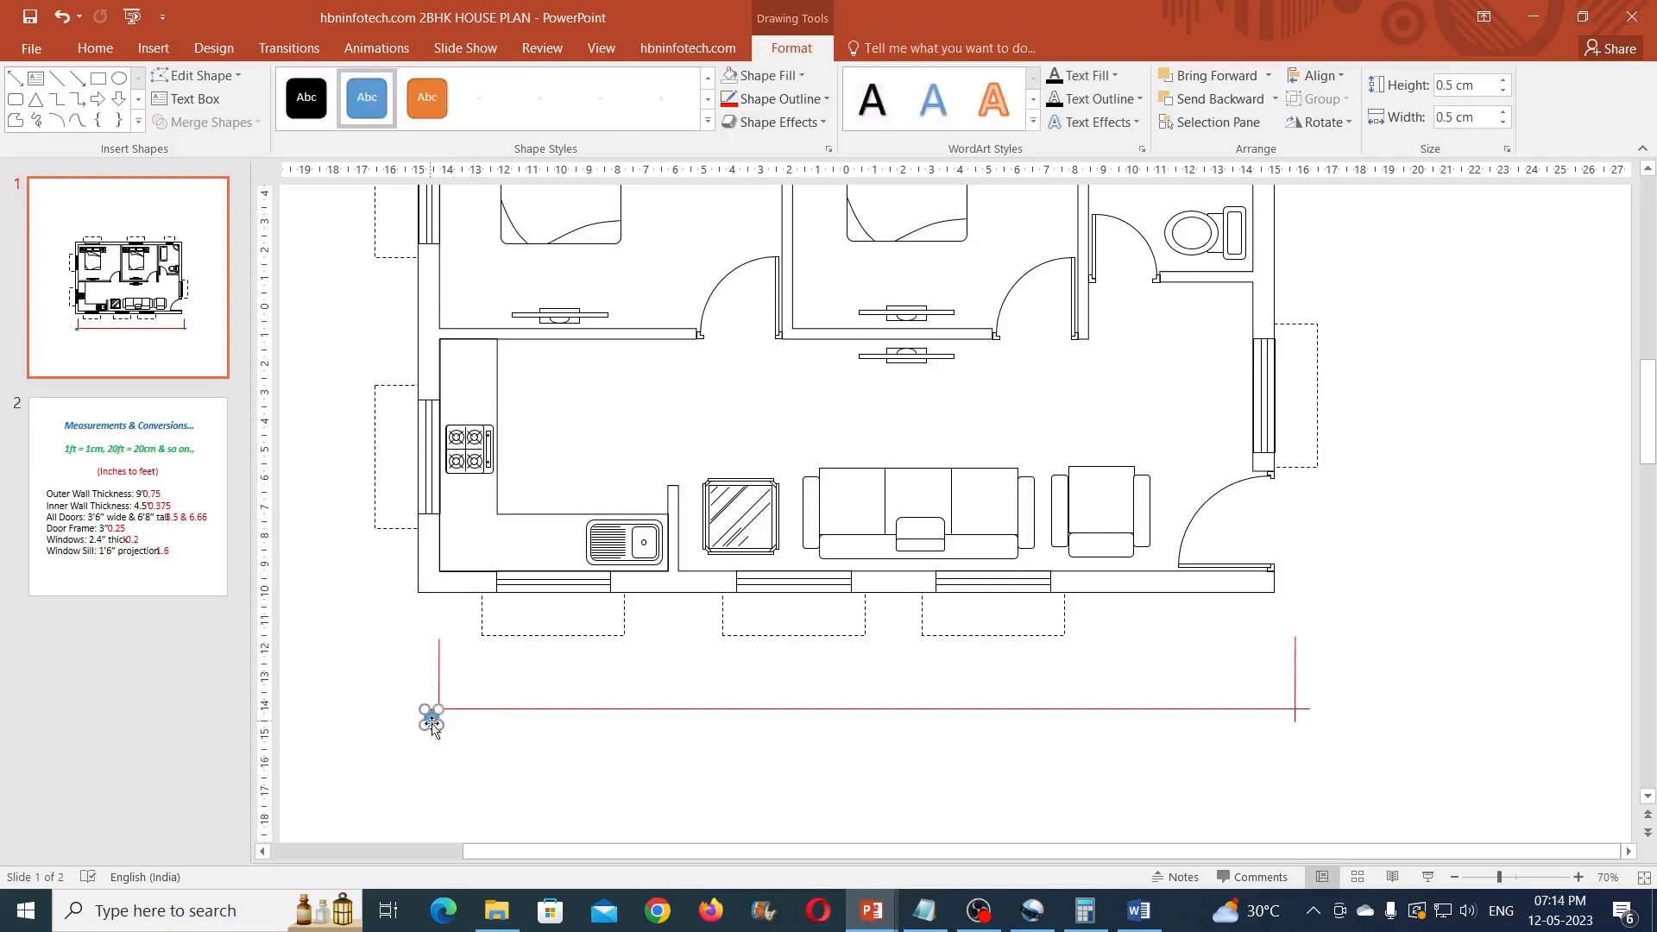
pyautogui.click(497, 793)
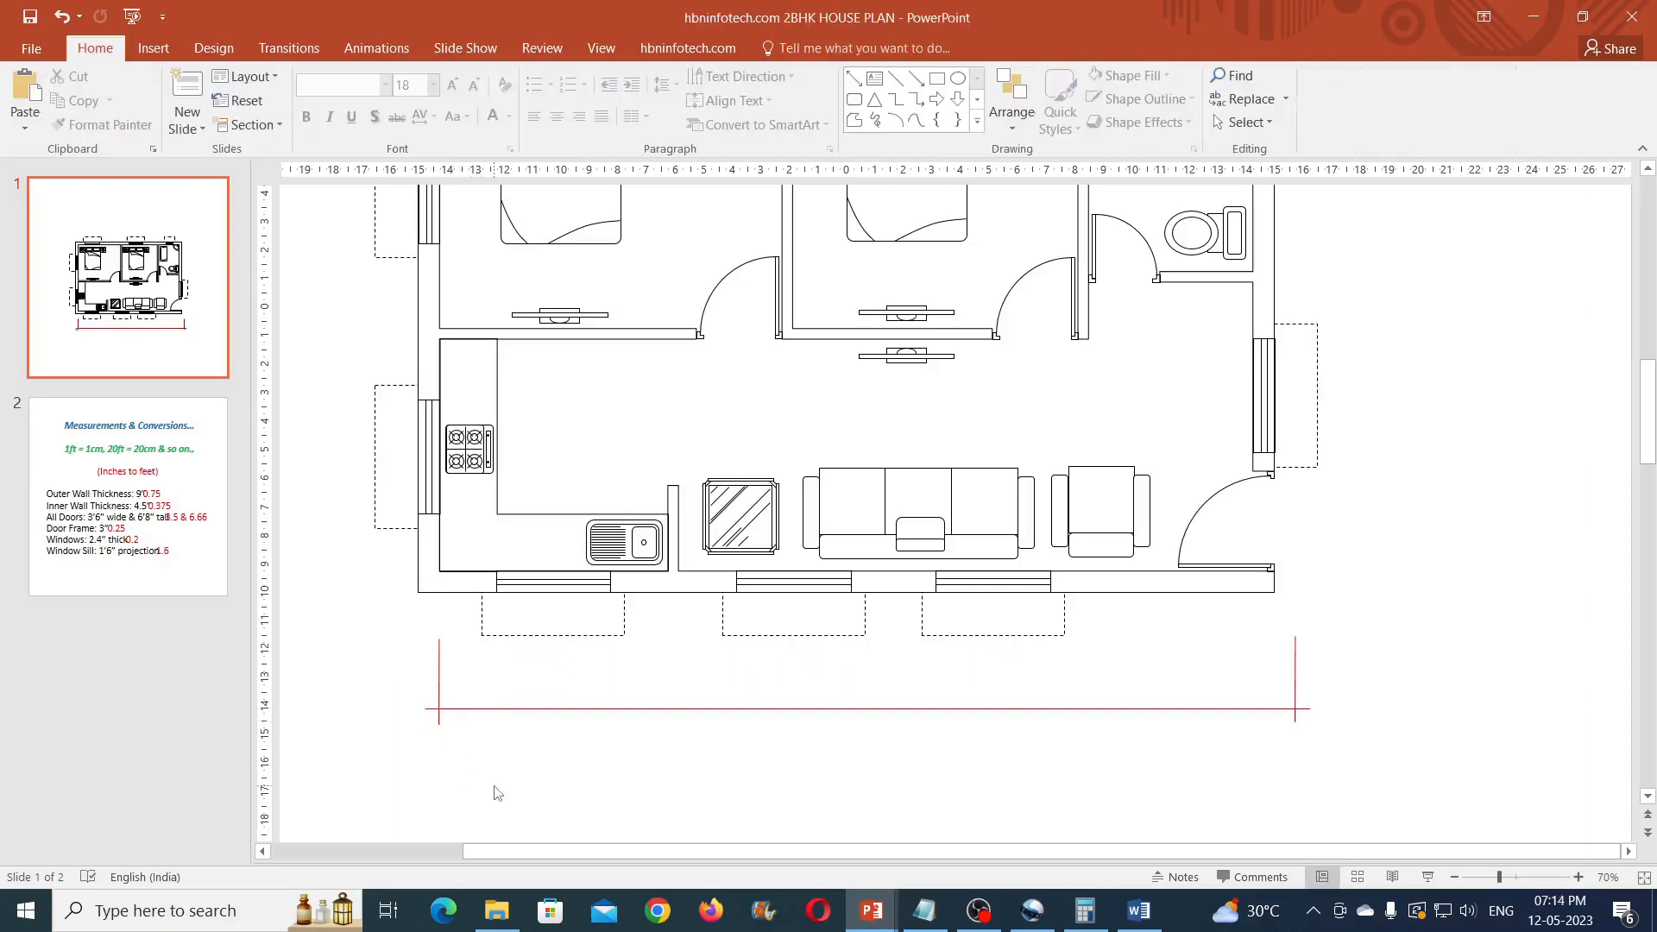
# Group the red horizontal line with the pair of vertical red lines.
pyautogui.click(694, 707)
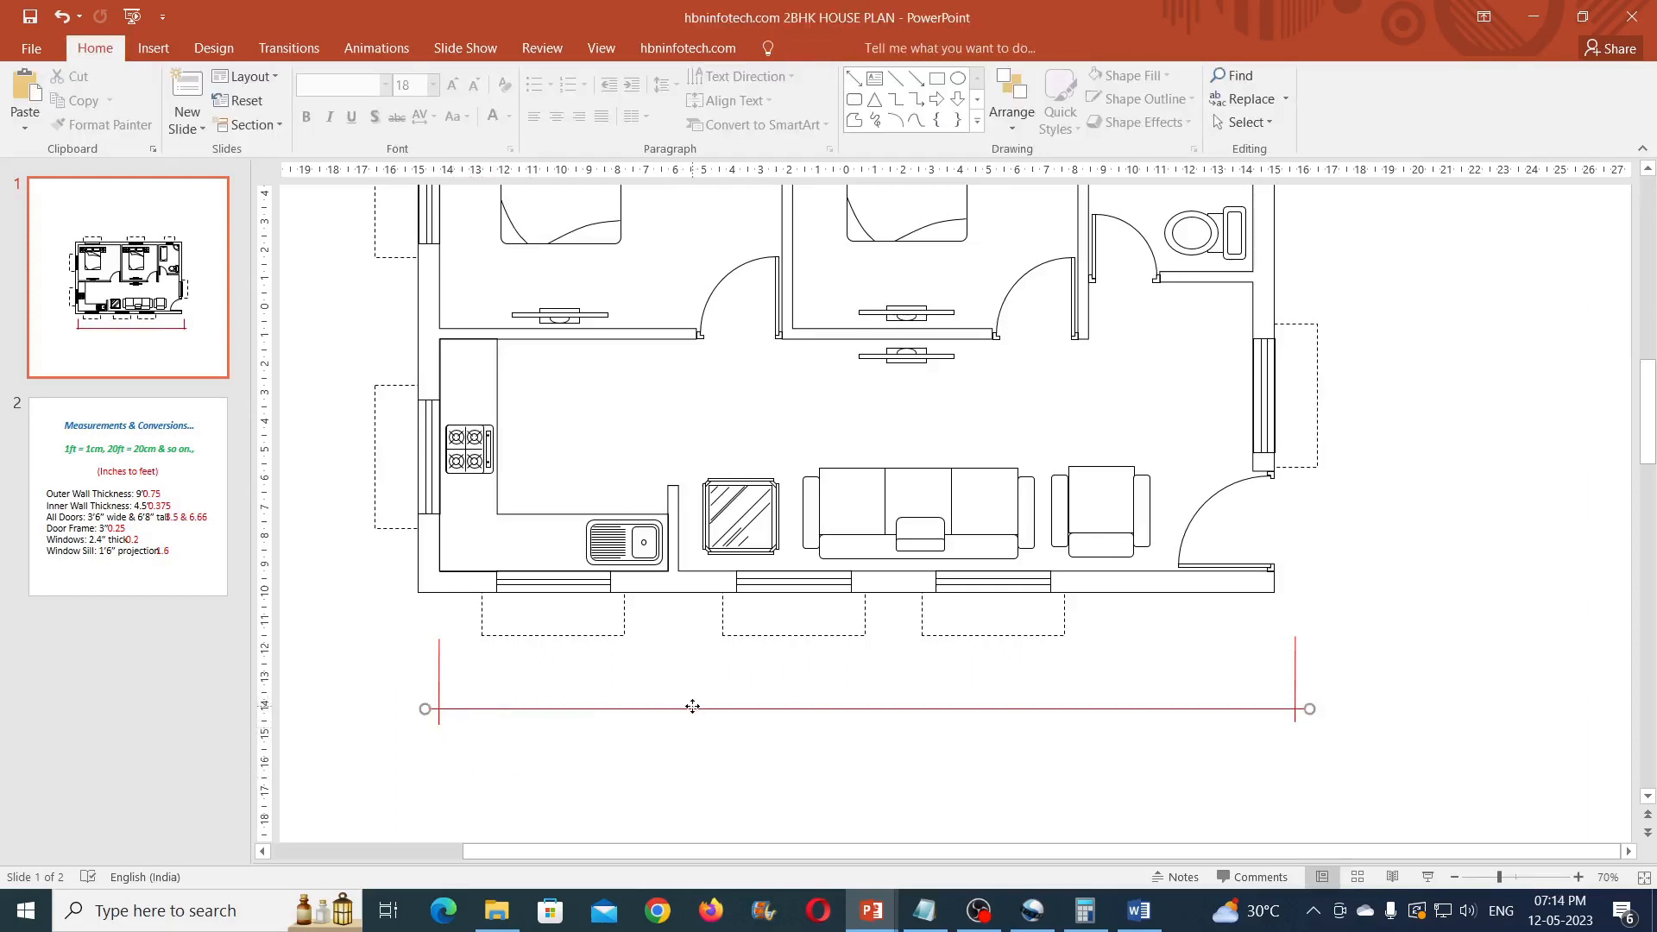
pyautogui.keyDown('shift'); pyautogui.click(438, 679); pyautogui.keyUp('shift')
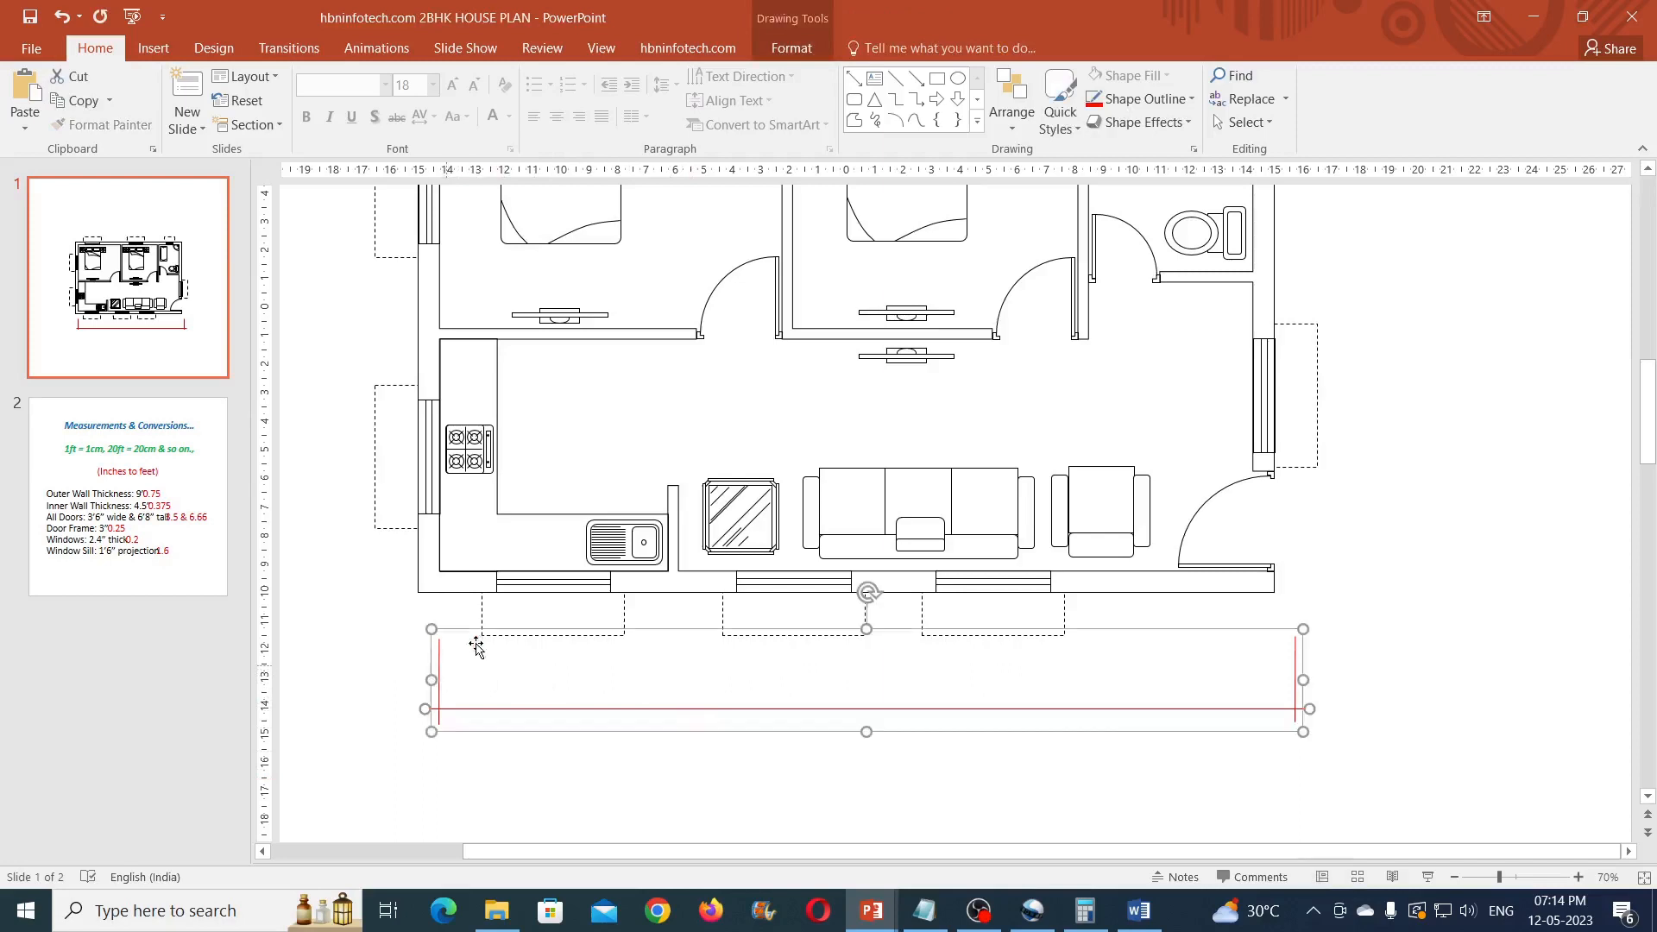
pyautogui.click(792, 48)
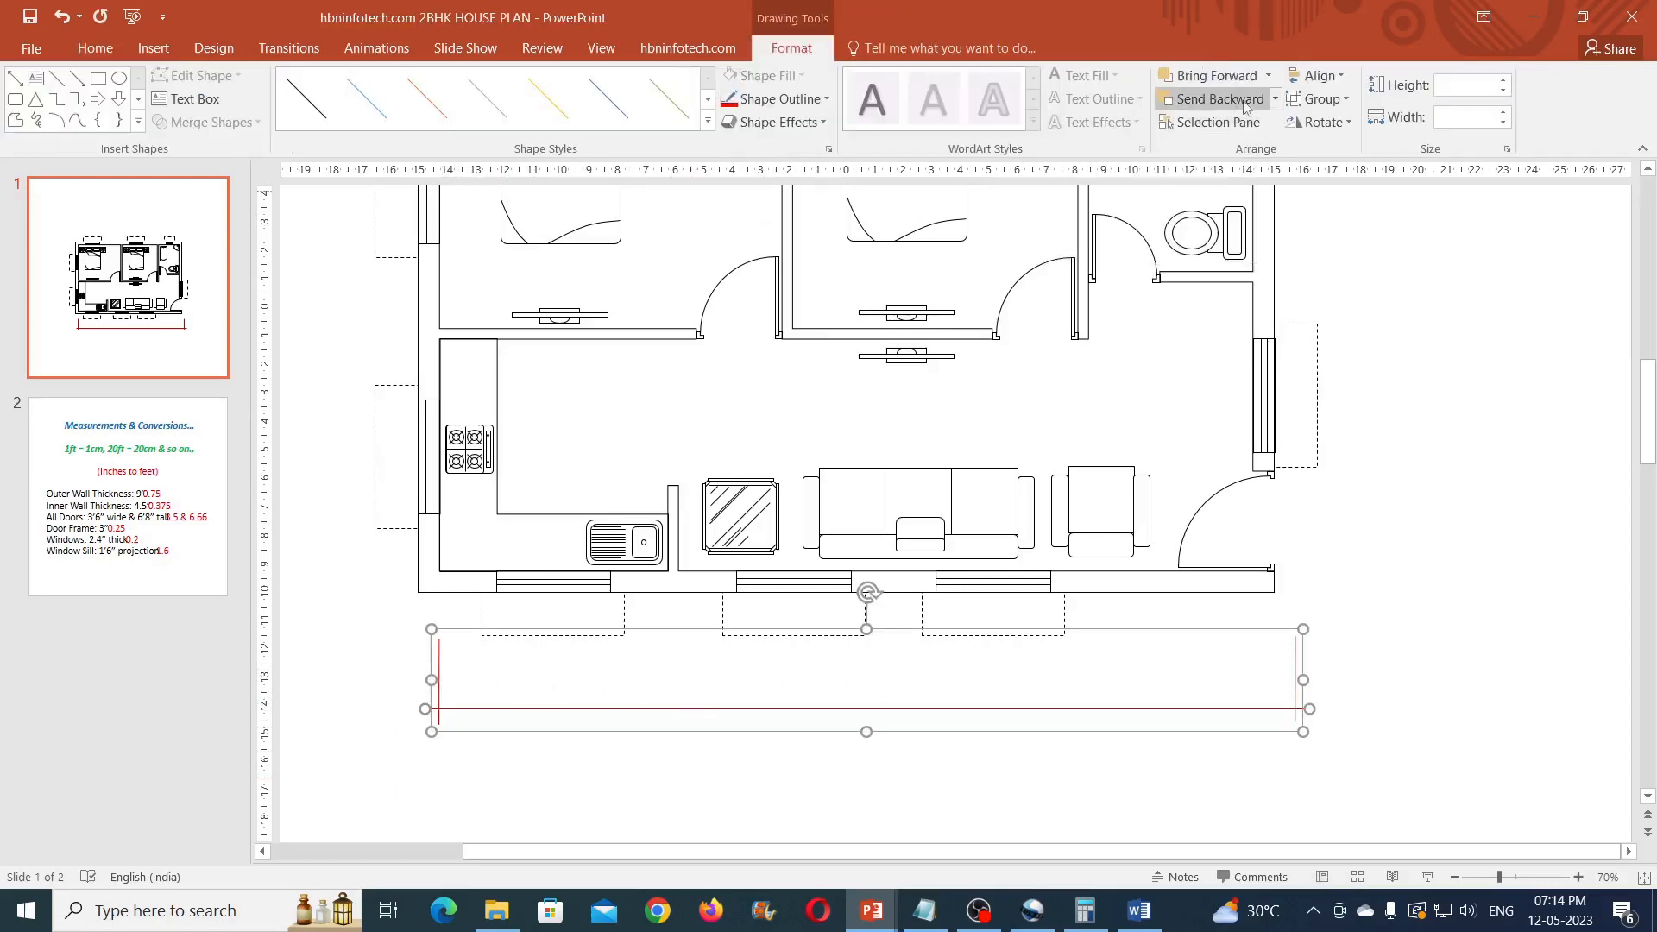
pyautogui.click(1330, 101)
pyautogui.click(1335, 128)
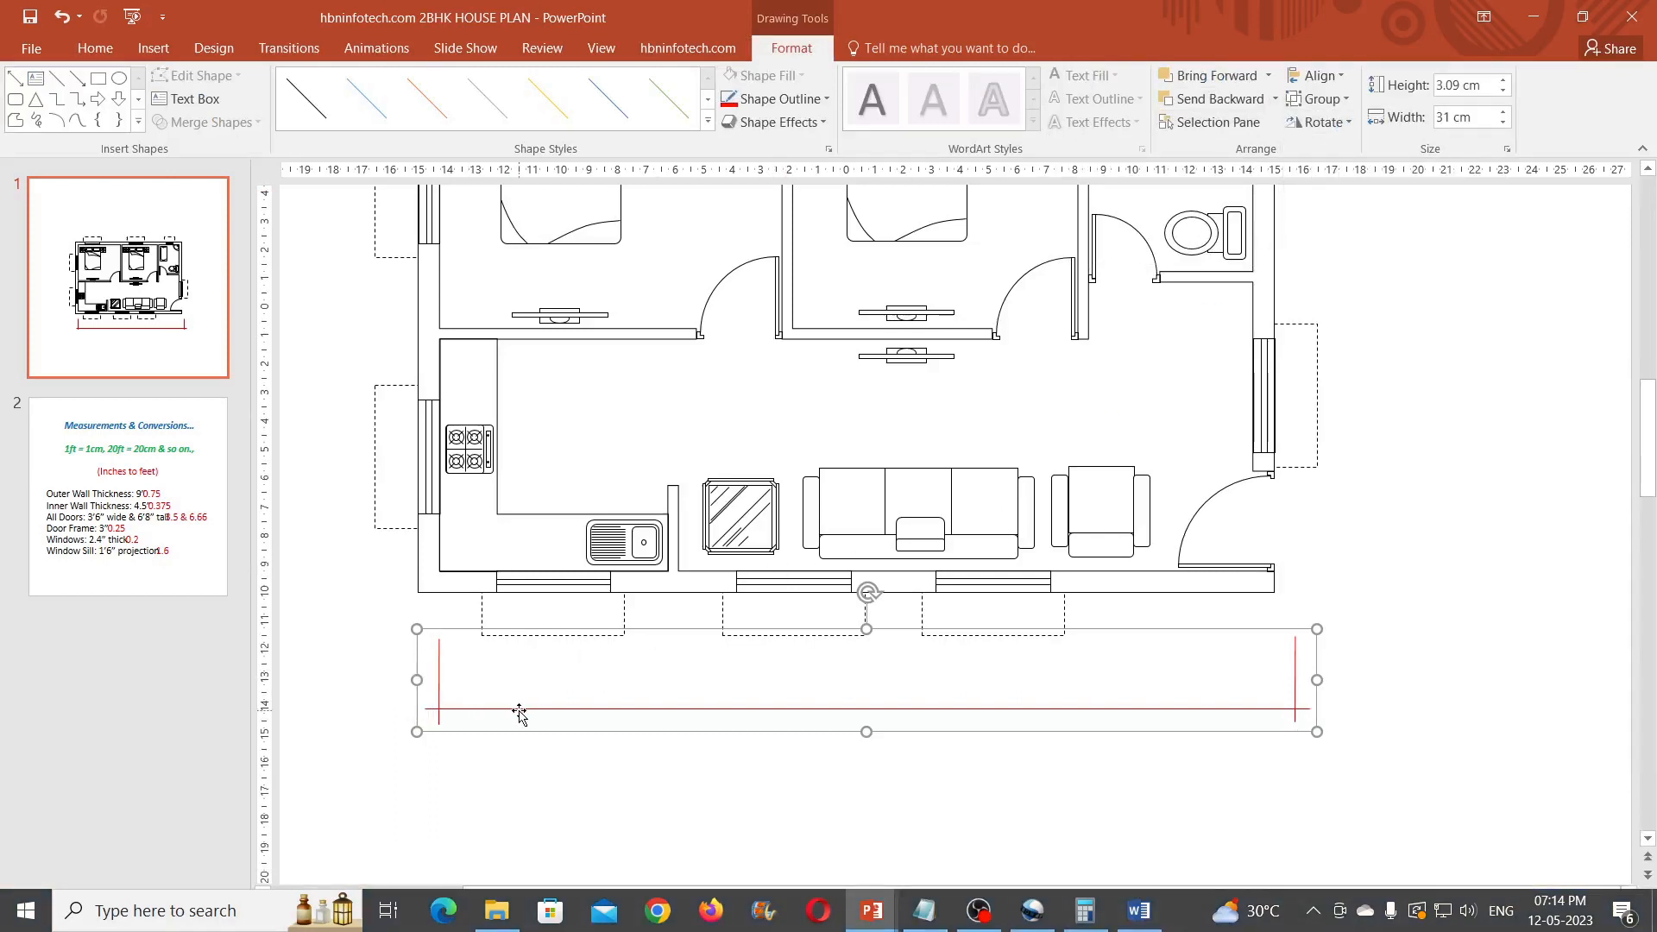
# Move the grouped dimension lines up so the vertical lines meet the plan's lower outer corners, leaving a slight gap below the wall.
pyautogui.moveTo(519, 713); pyautogui.dragTo(494, 661)
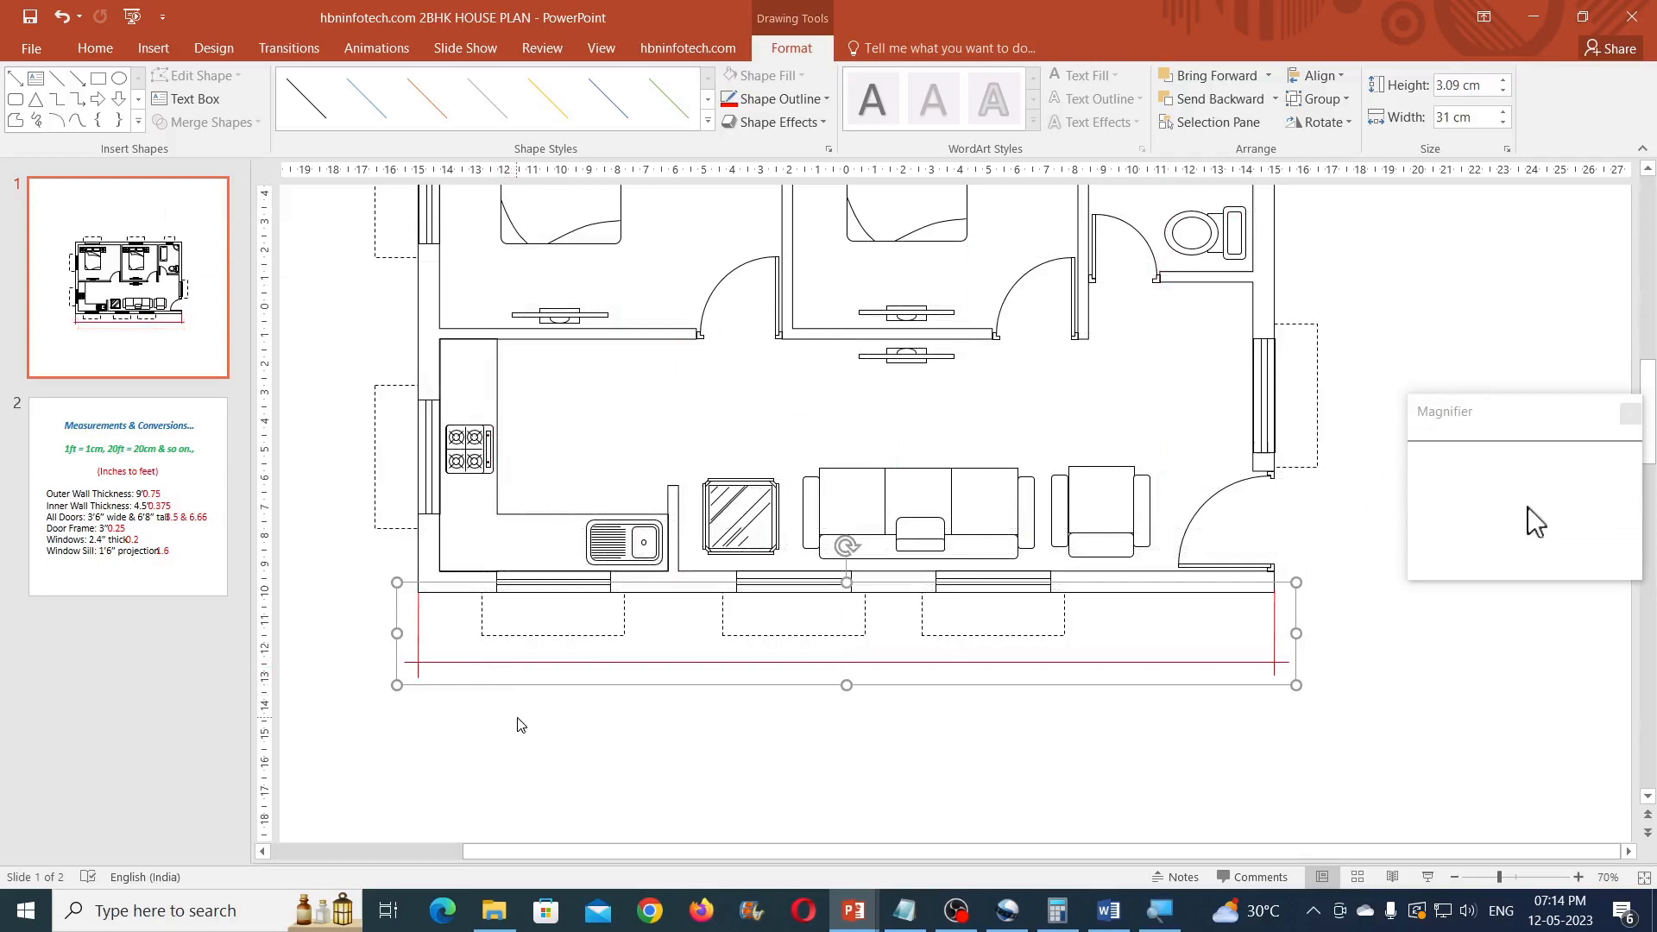
pyautogui.press('Down')
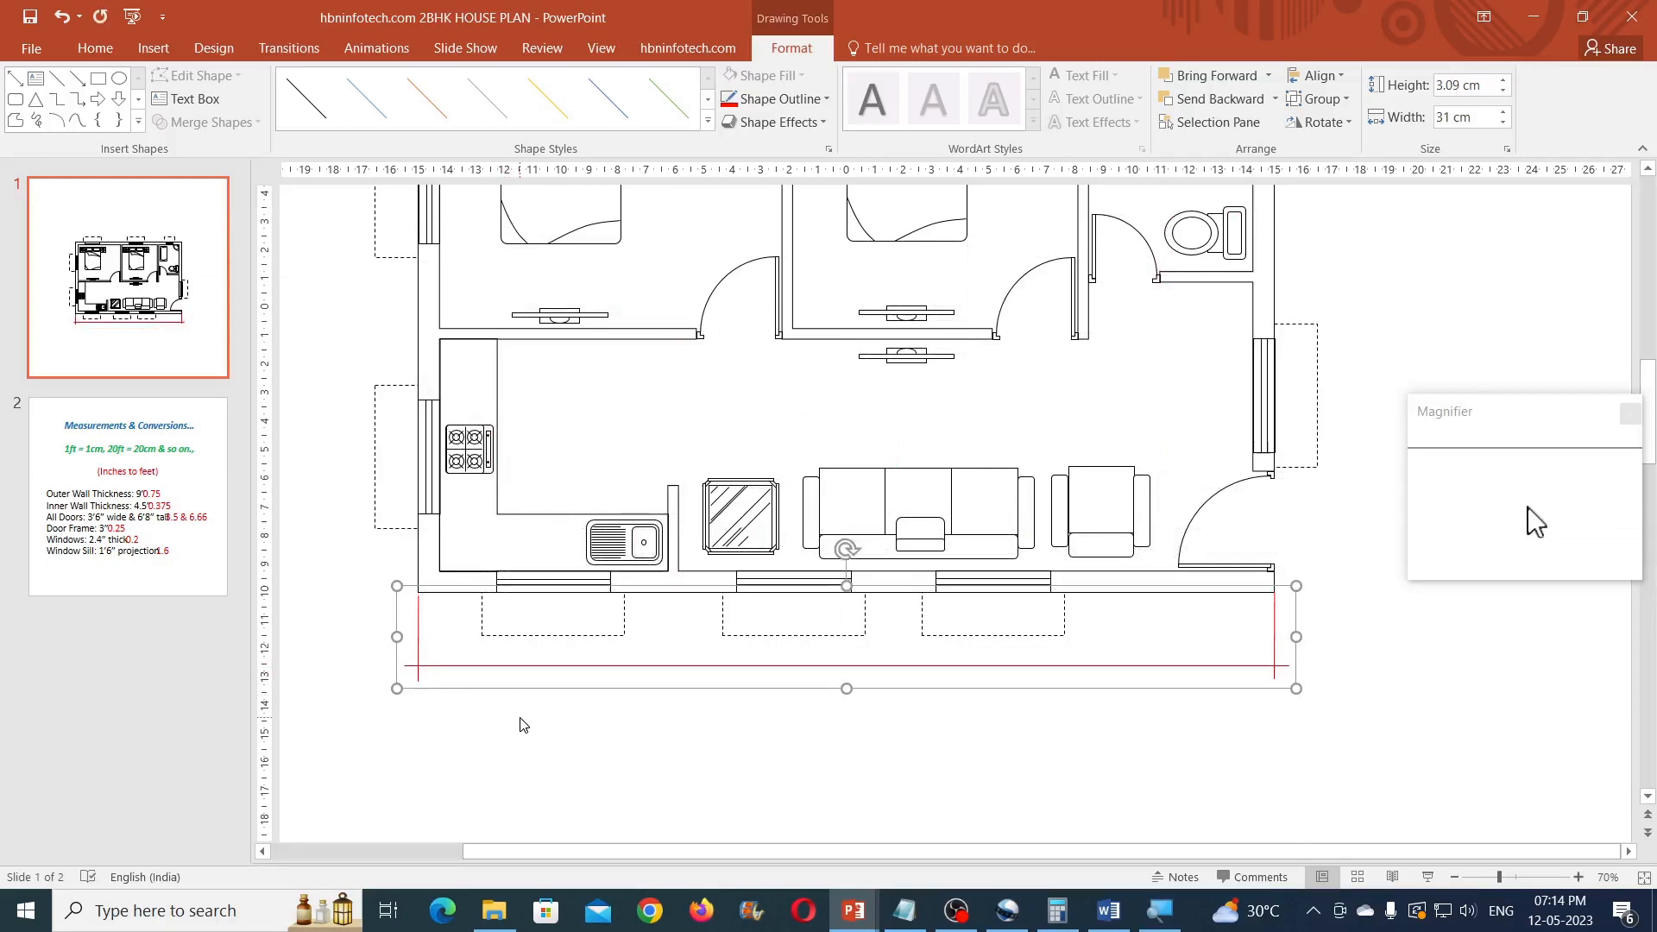
pyautogui.click(507, 765)
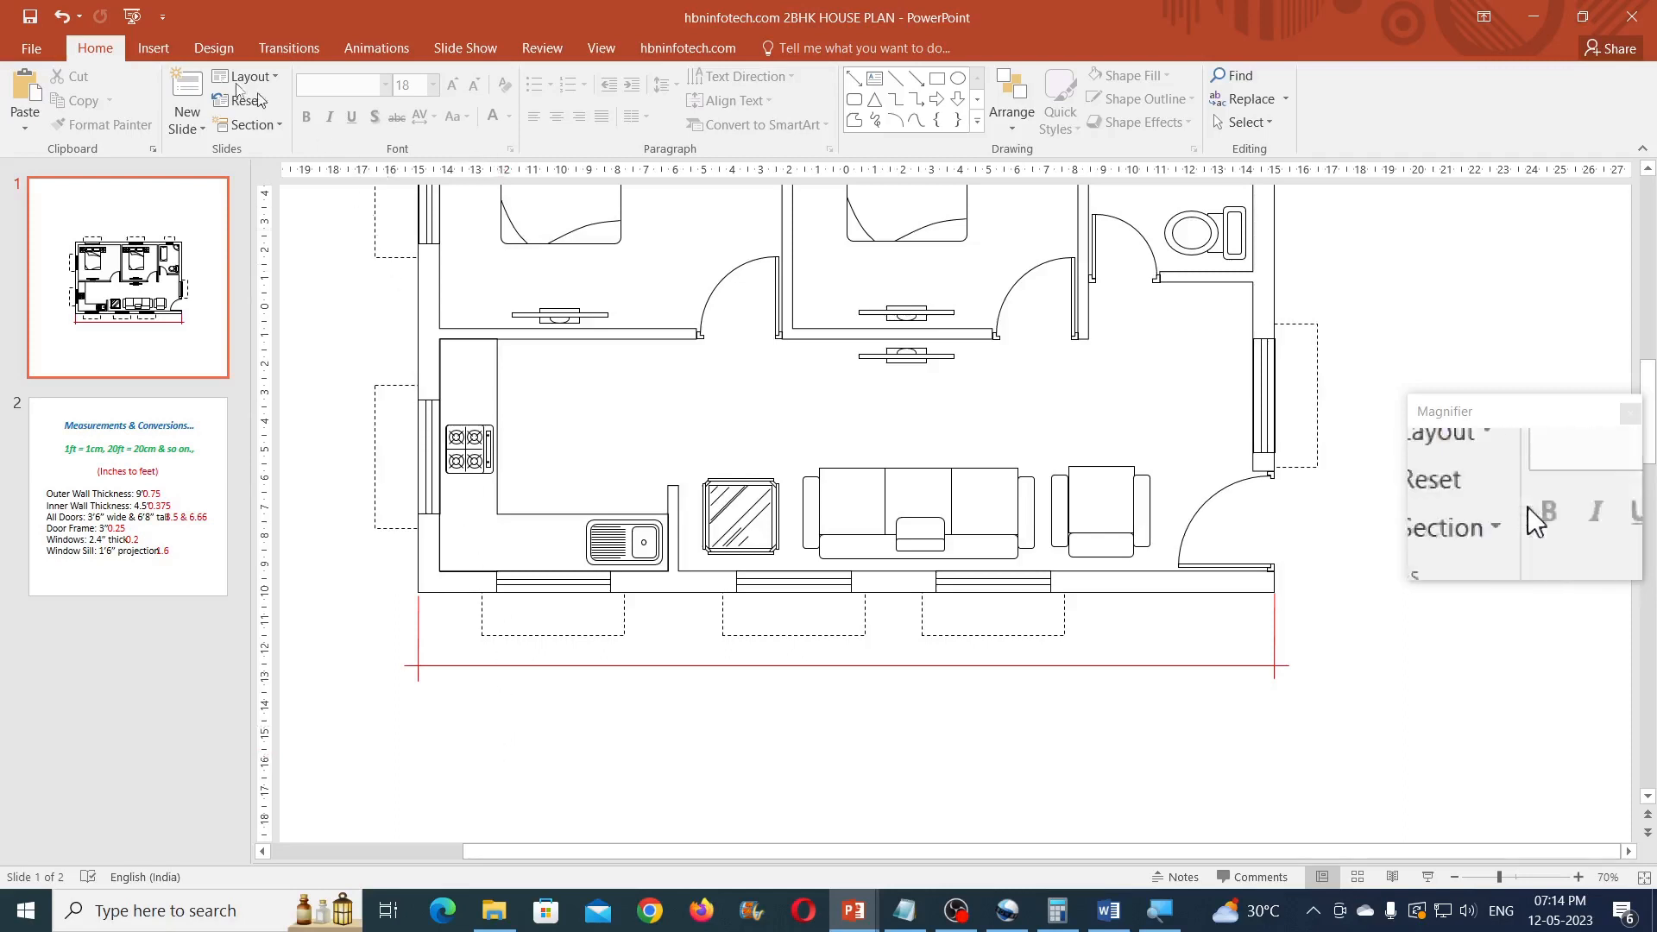
# Add a text box reading 30’0” on the horizontal dimension line below the plan and center its text.
pyautogui.click(168, 58)
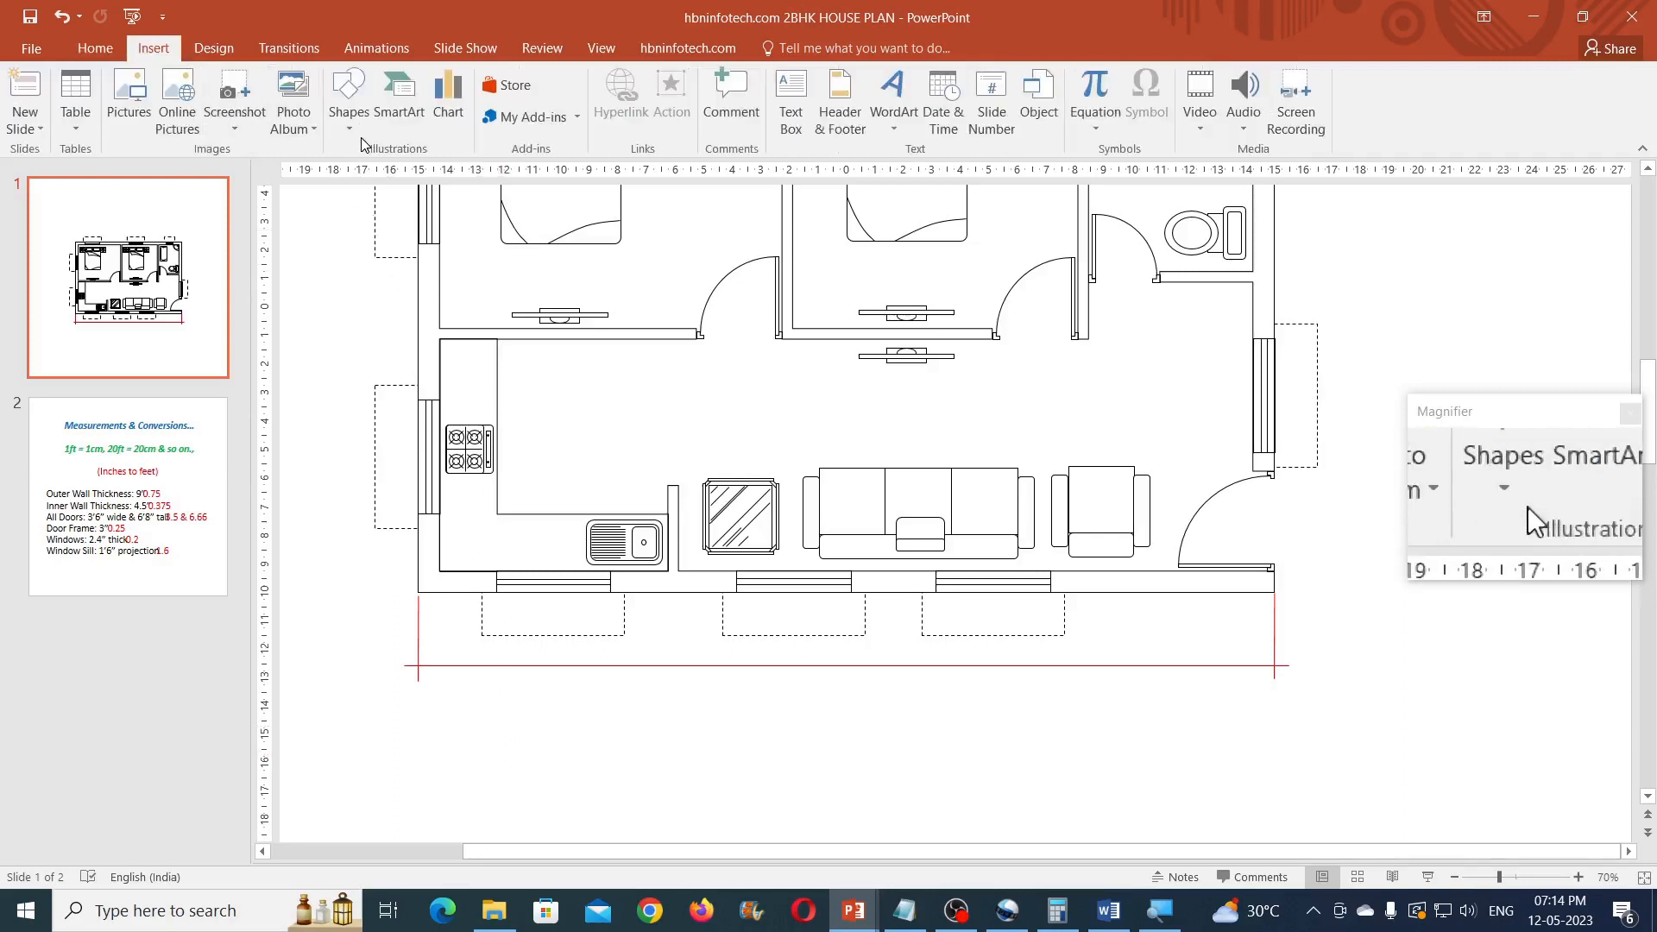
pyautogui.click(790, 105)
pyautogui.moveTo(771, 657); pyautogui.dragTo(870, 678)
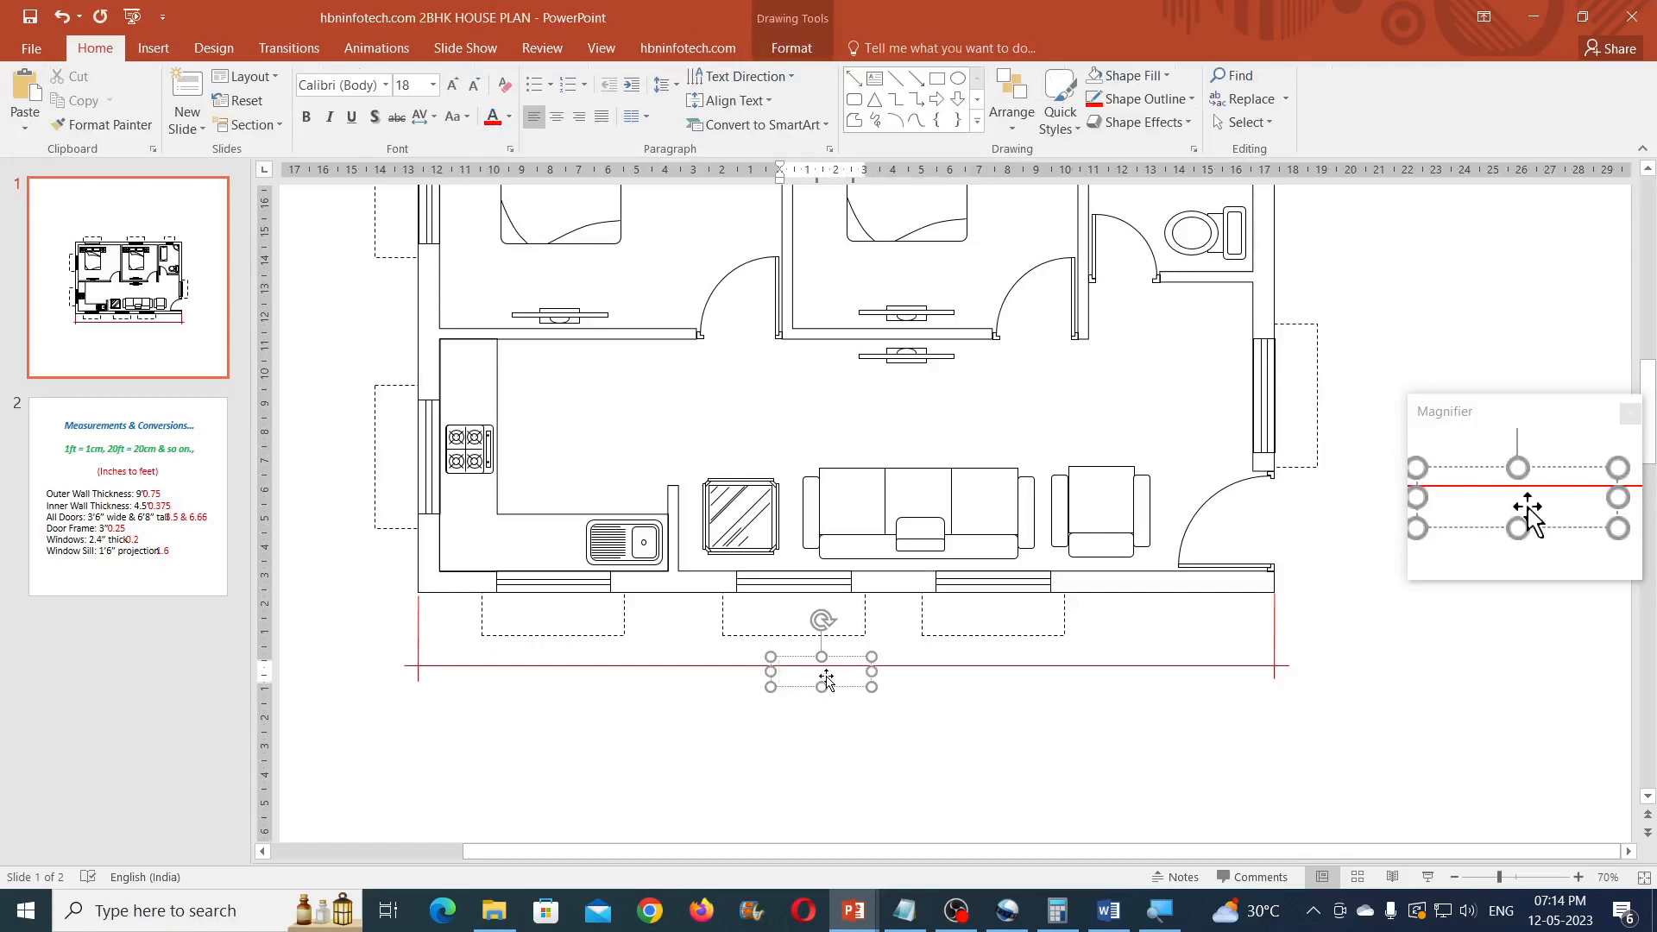
pyautogui.write('30')
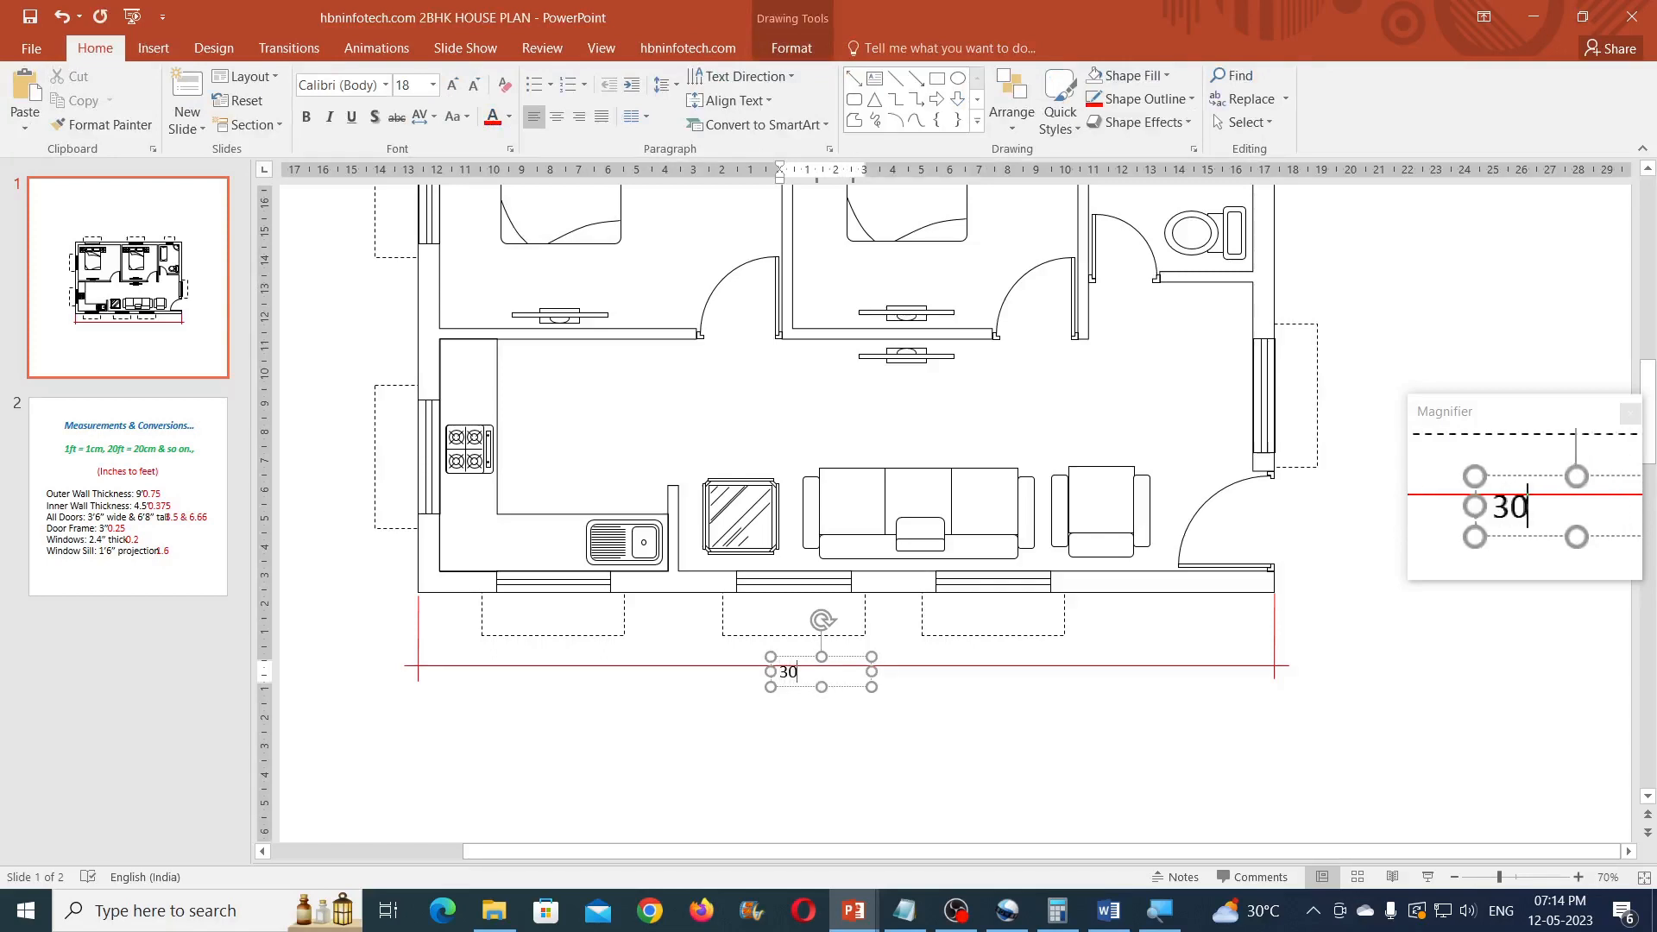
pyautogui.write("'")
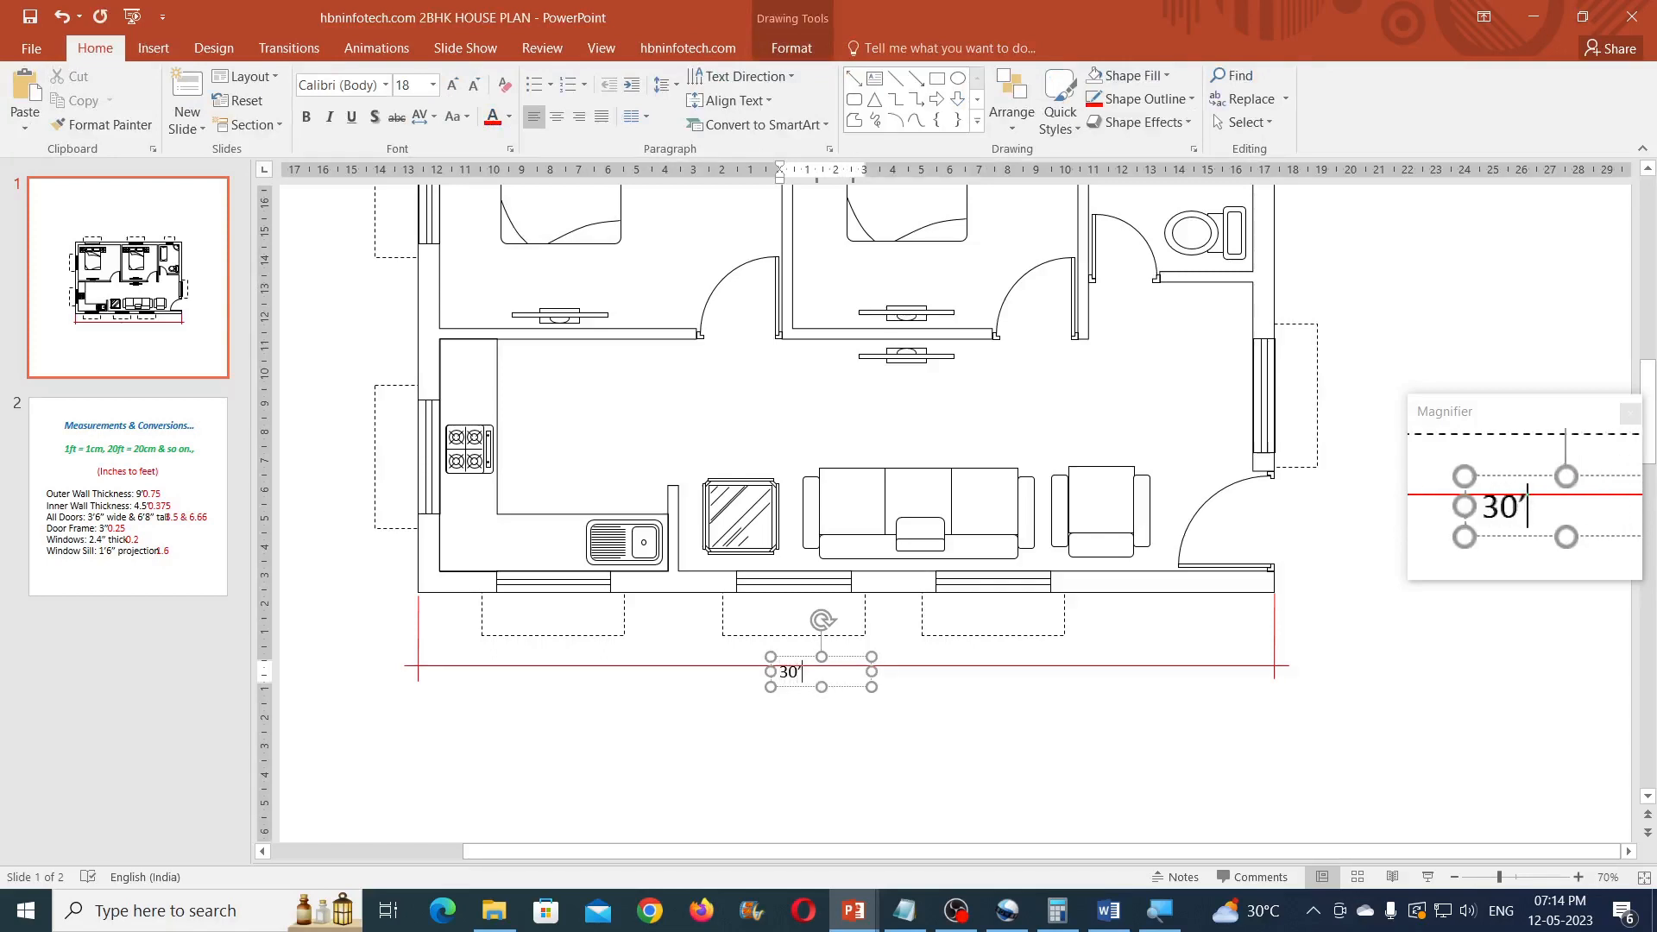
pyautogui.write('0')
pyautogui.write('"')
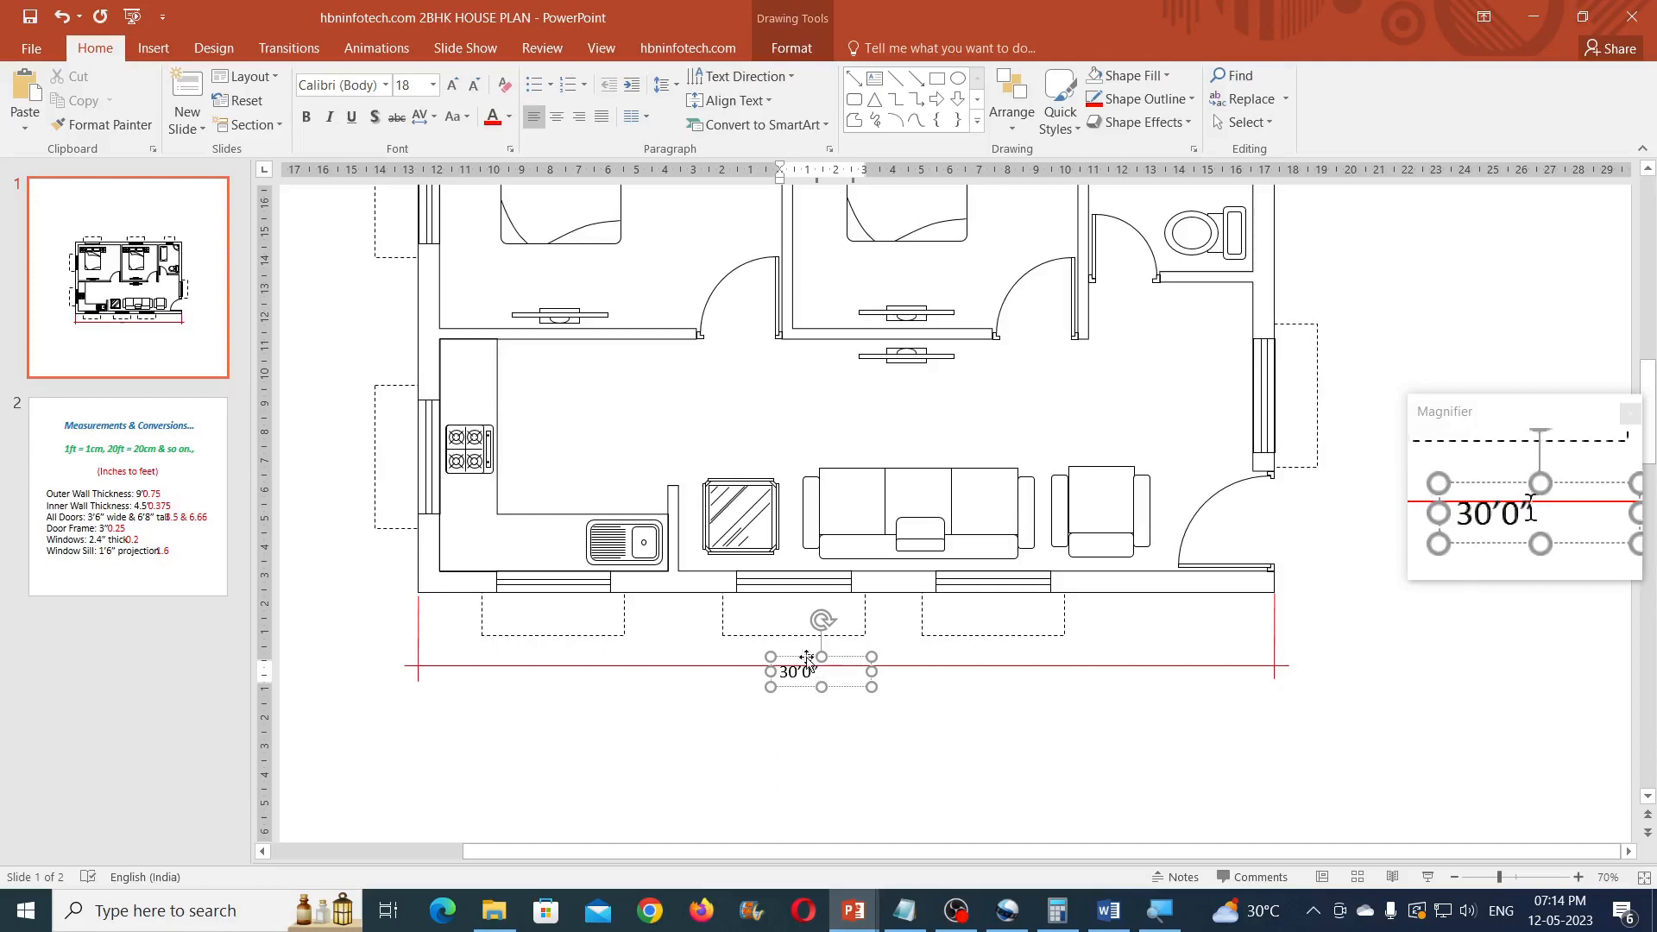
pyautogui.hotkey('ctrl', 'a')
pyautogui.click(556, 116)
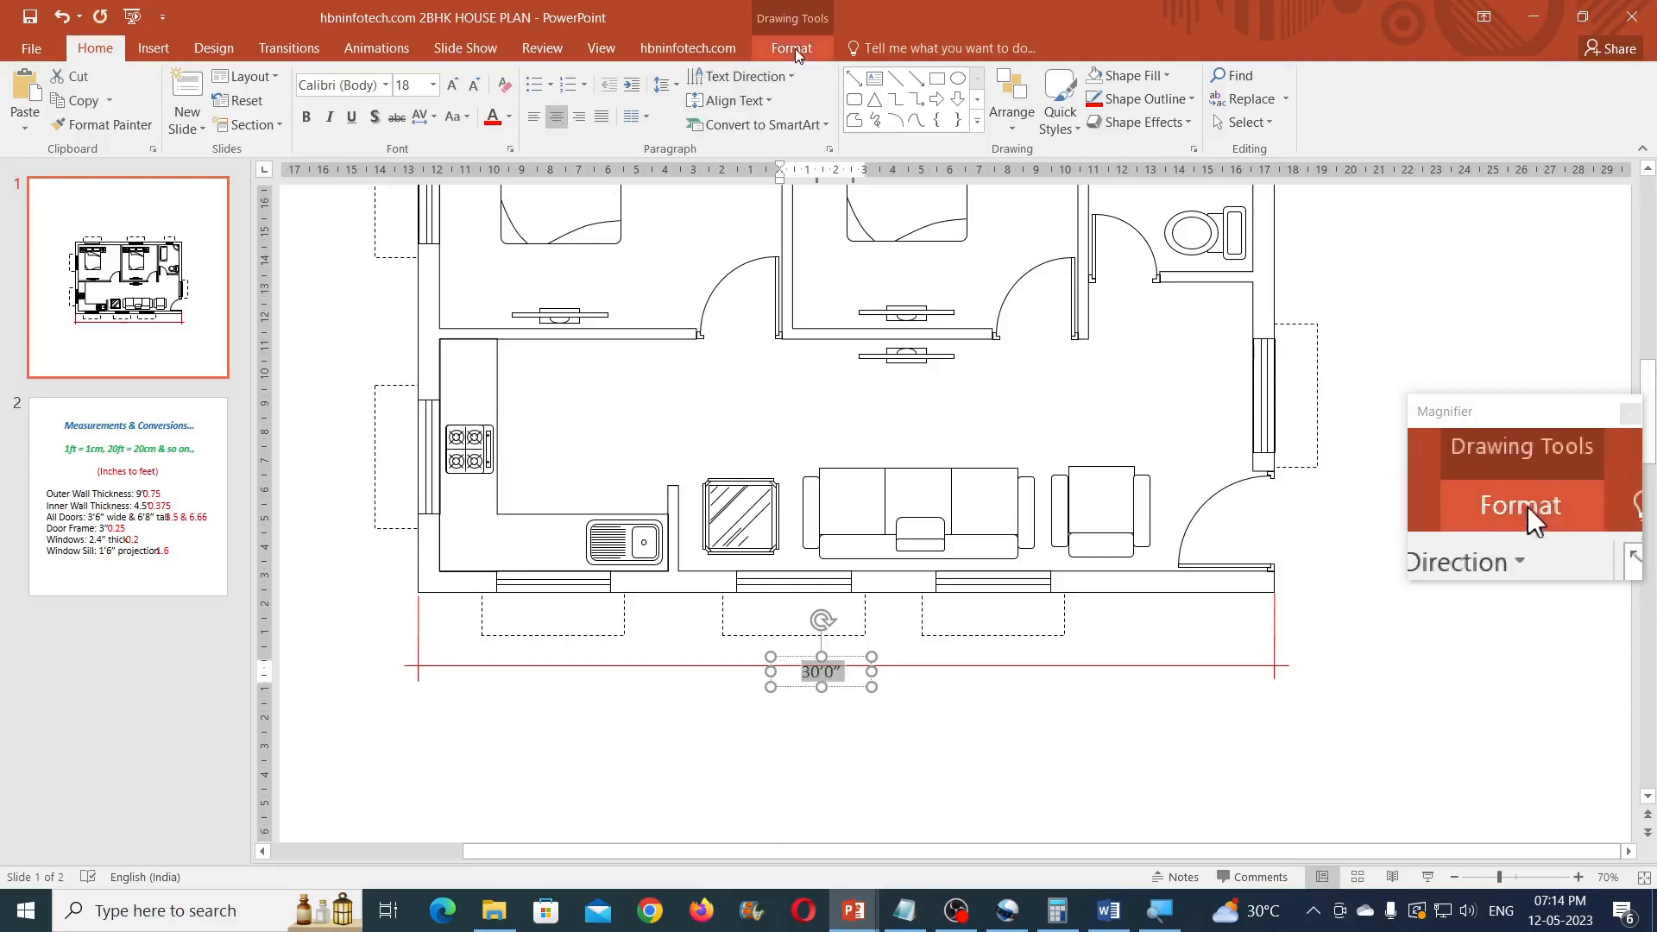
# Fill the 30’0” label with white and narrow it to about 2.26 cm, nudging it up onto the dimension line.
pyautogui.click(791, 48)
pyautogui.click(779, 84)
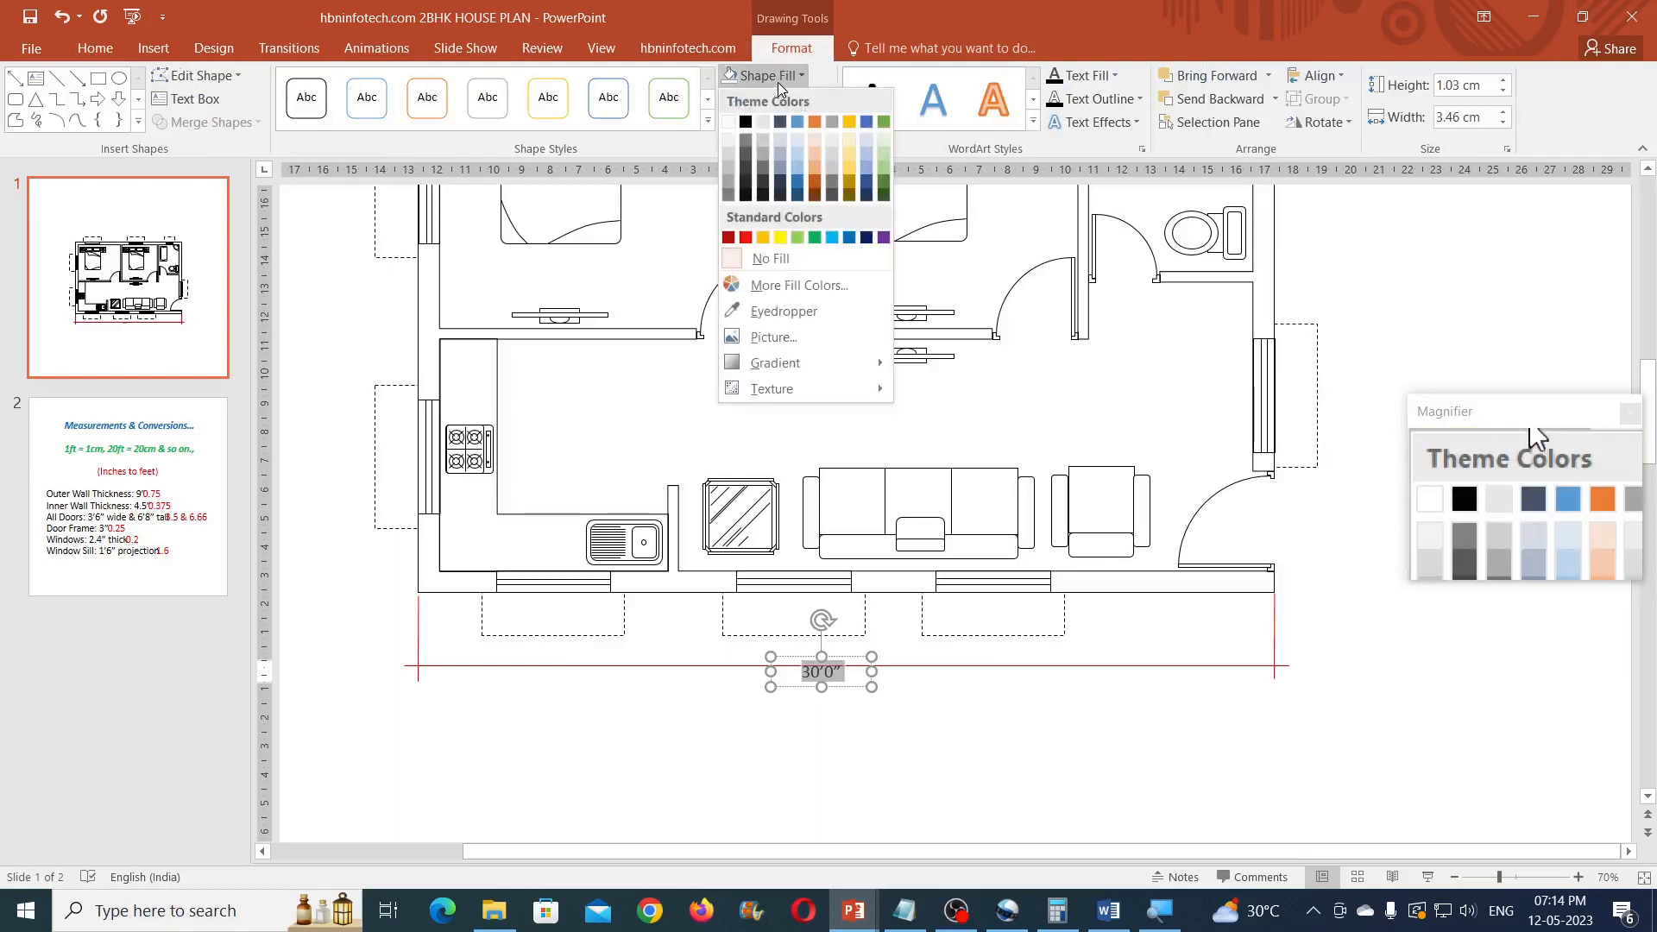
pyautogui.click(733, 135)
pyautogui.moveTo(867, 681); pyautogui.dragTo(837, 671)
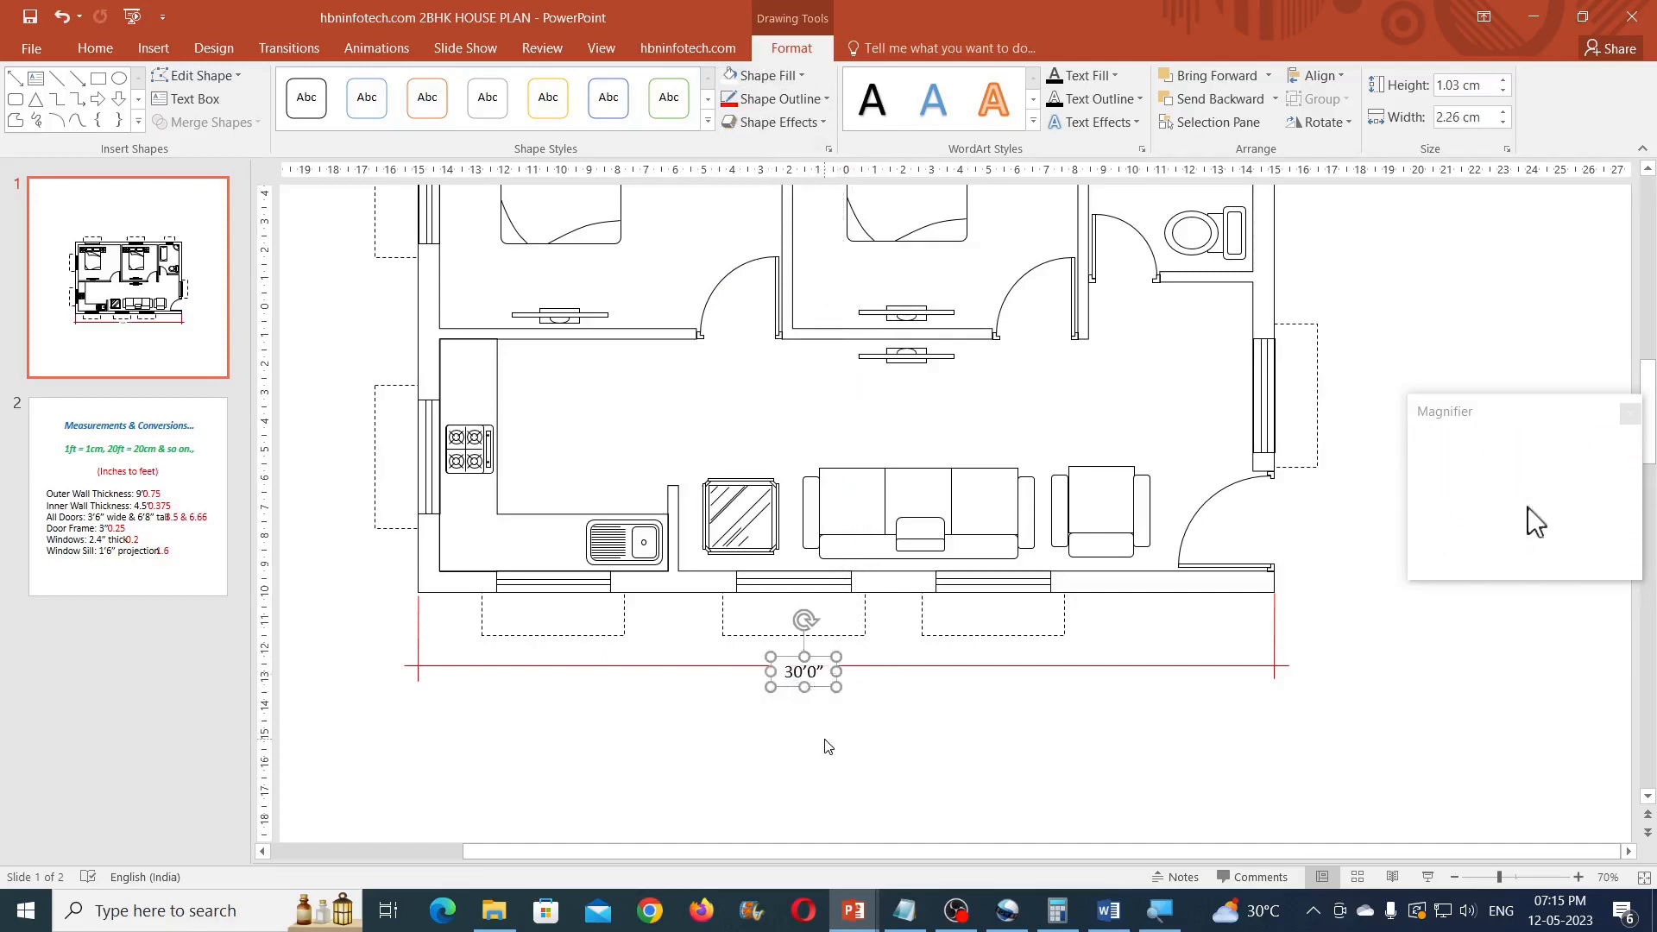
pyautogui.hotkey('ctrl', 'z')
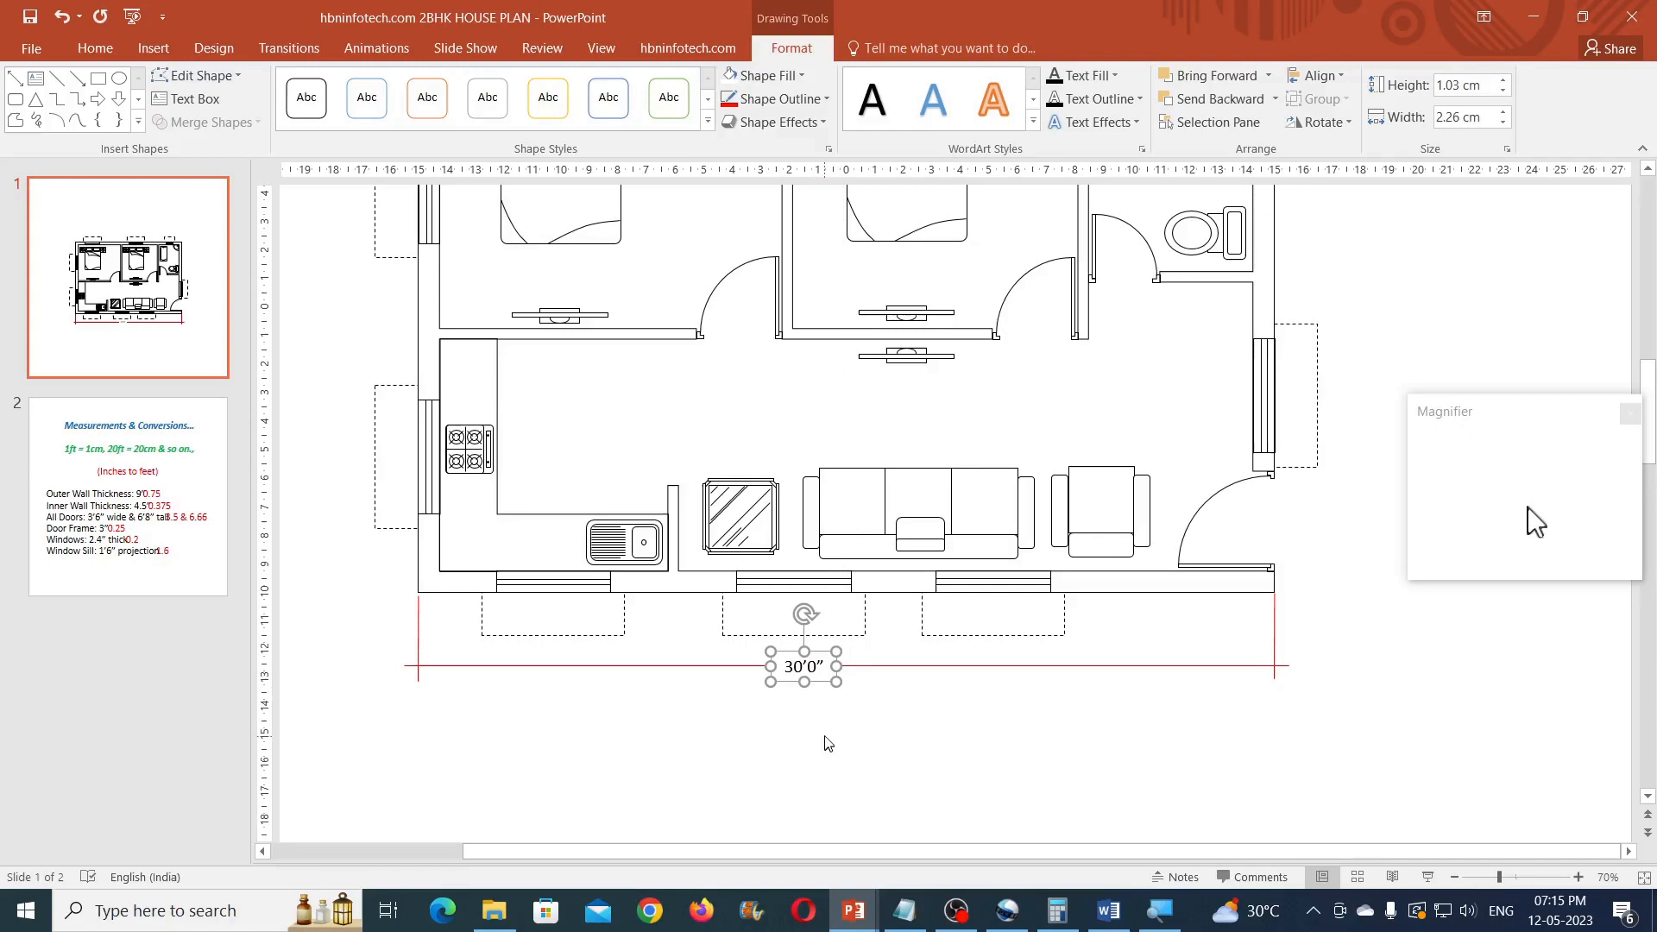
# Color the 30’0” label text red and align the label to the horizontal center of the dimension lines.
pyautogui.moveTo(825, 666); pyautogui.dragTo(782, 664)
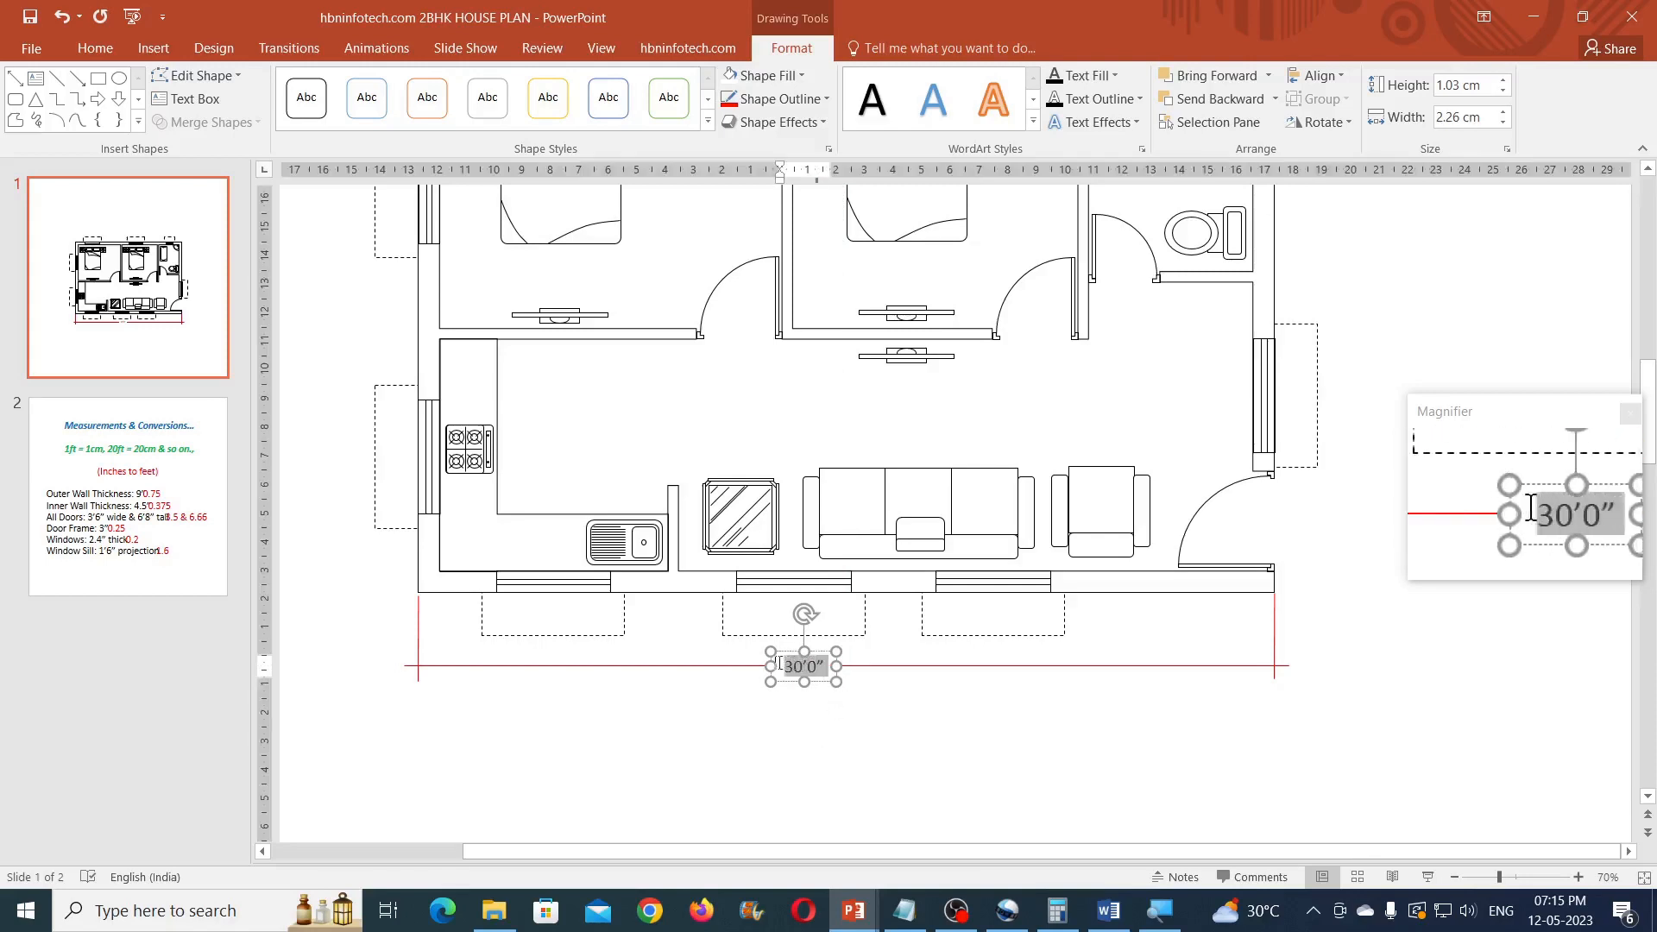
pyautogui.click(95, 48)
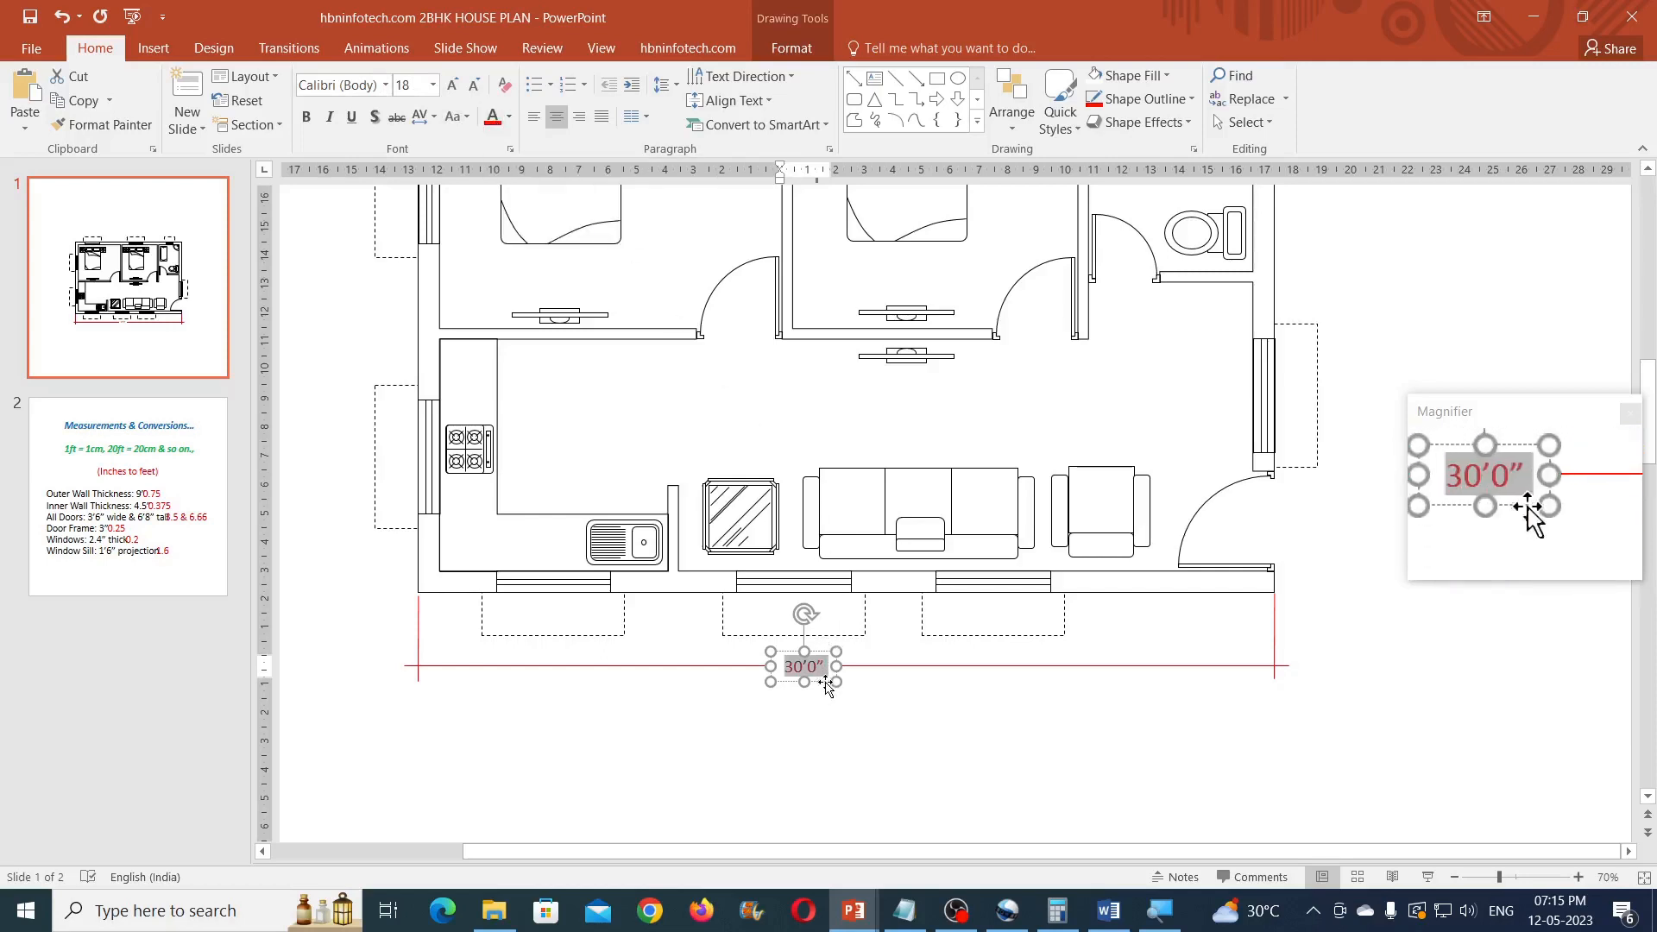
pyautogui.click(720, 672)
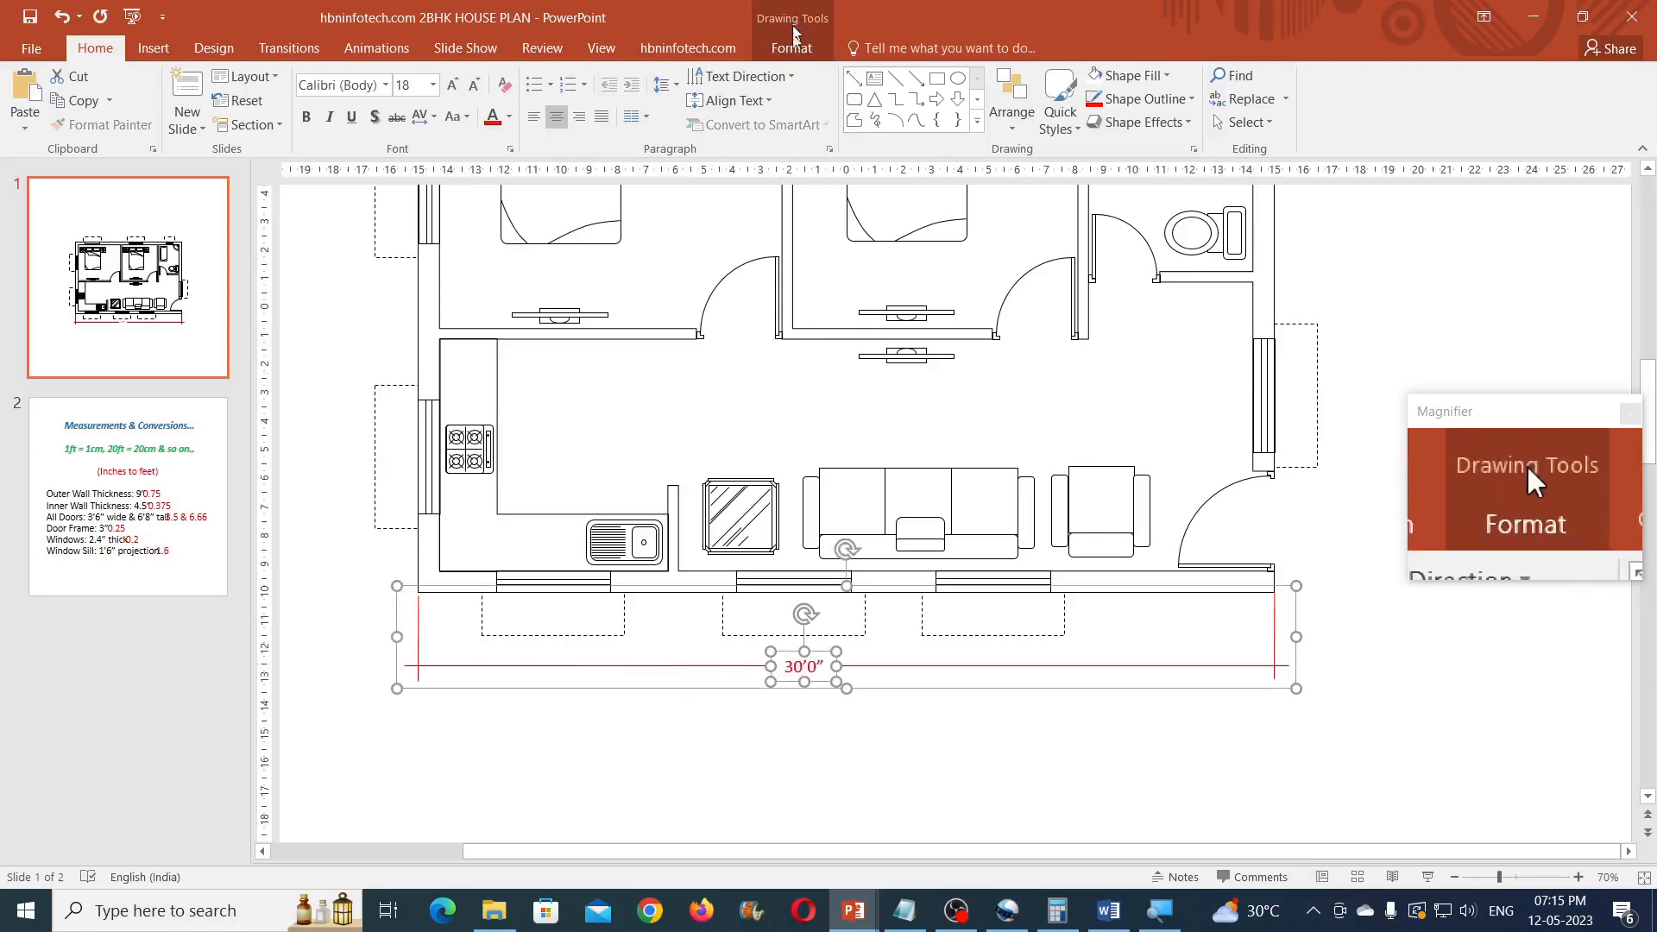
pyautogui.click(792, 47)
pyautogui.click(1315, 75)
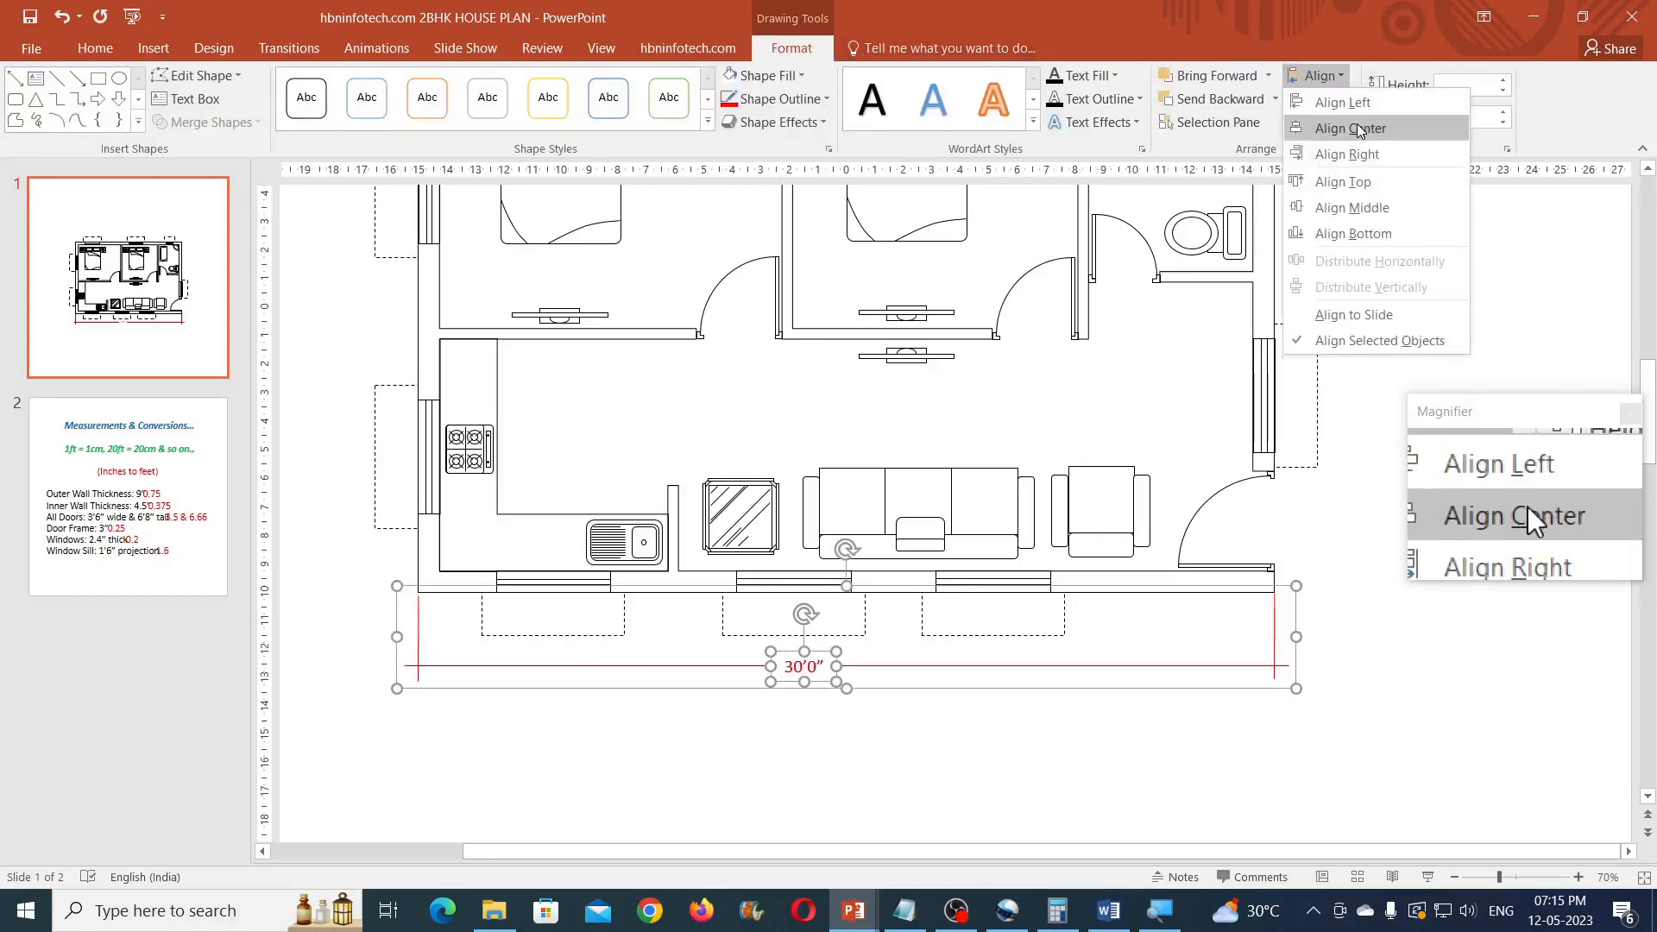
pyautogui.click(1333, 126)
pyautogui.click(1363, 681)
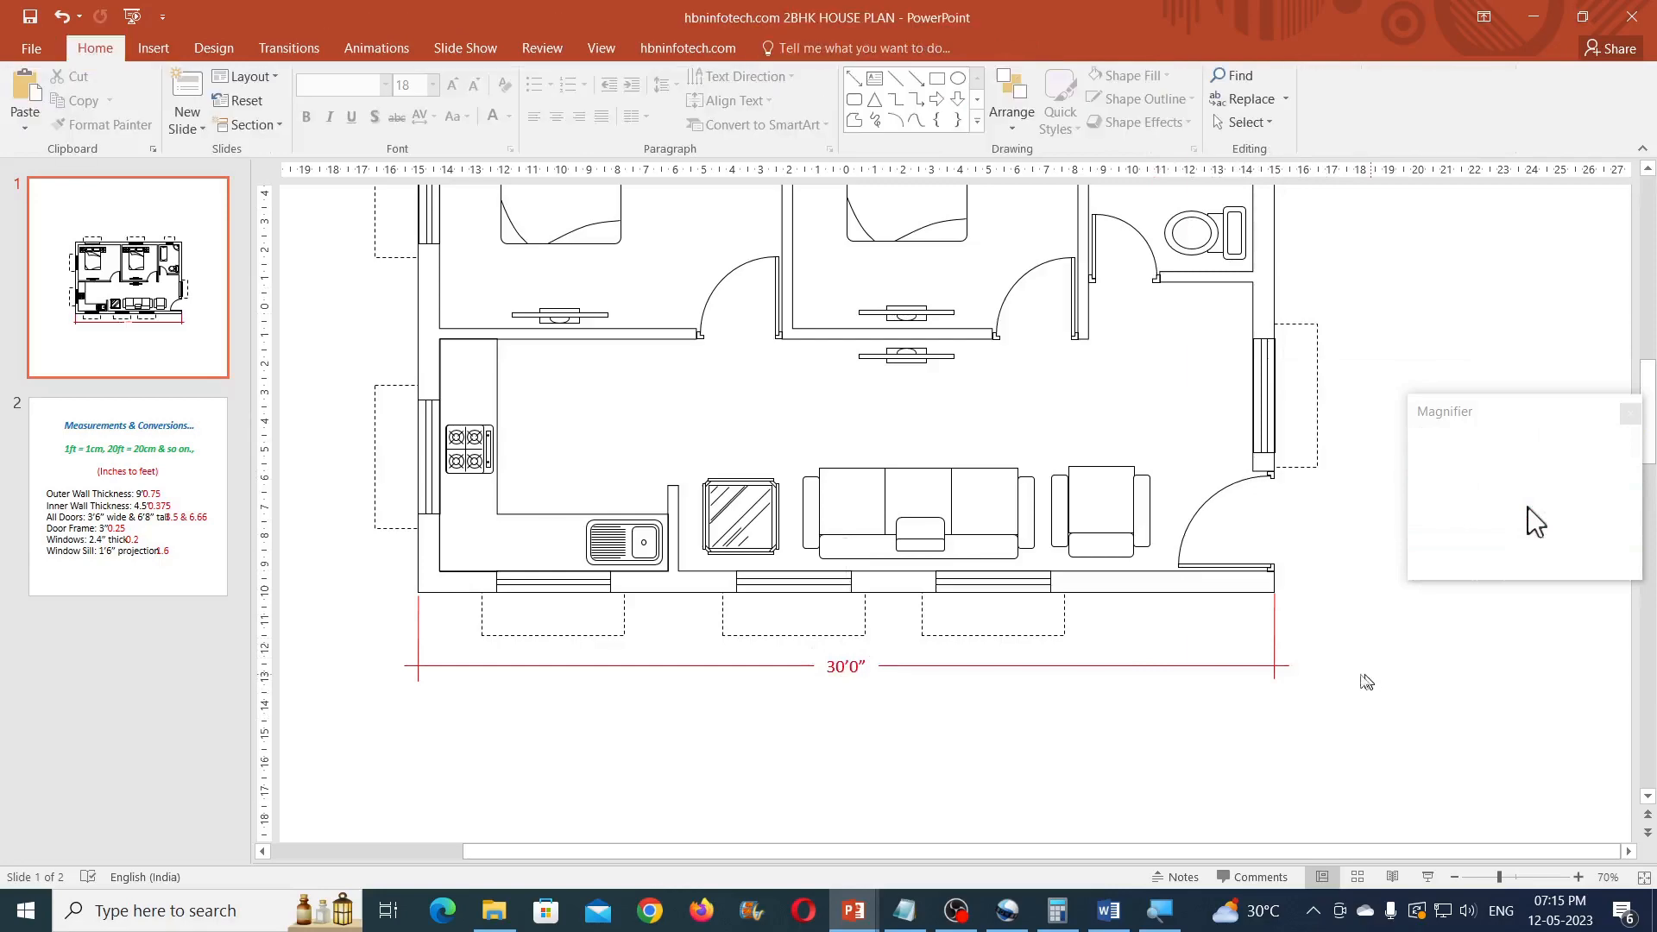
# Add a text box beside the bed in the left bedroom reading MASTER BED ROOM 12’0”X 10’0”.
pyautogui.scroll(3, 1082, 695)
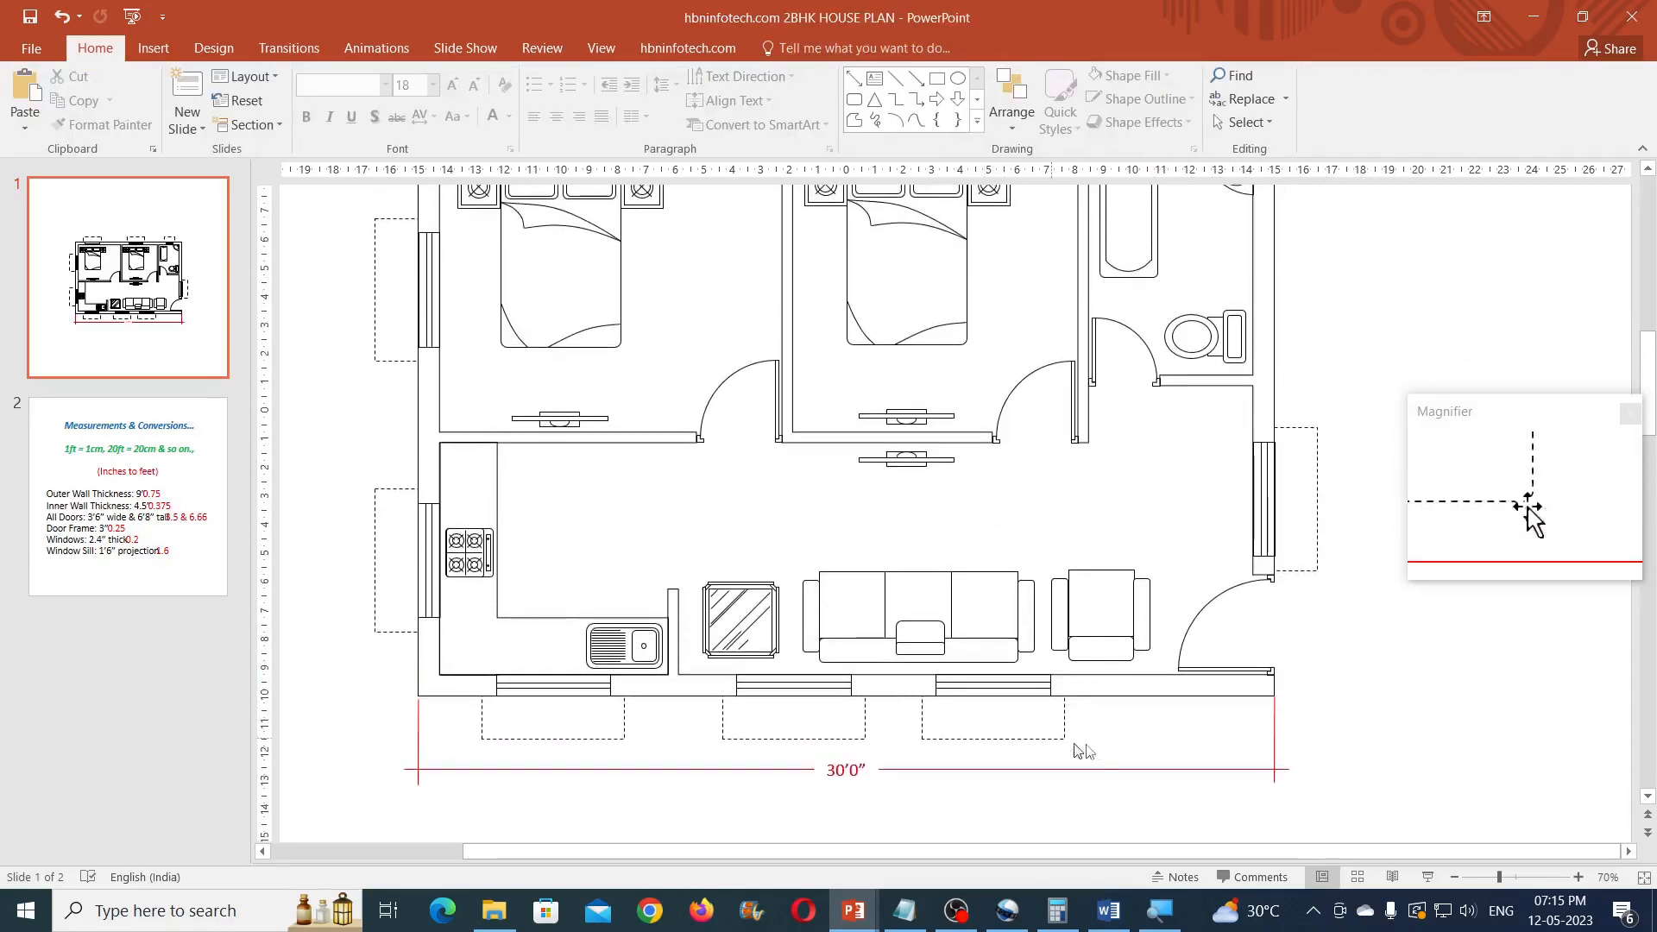
pyautogui.scroll(2, 1100, 744)
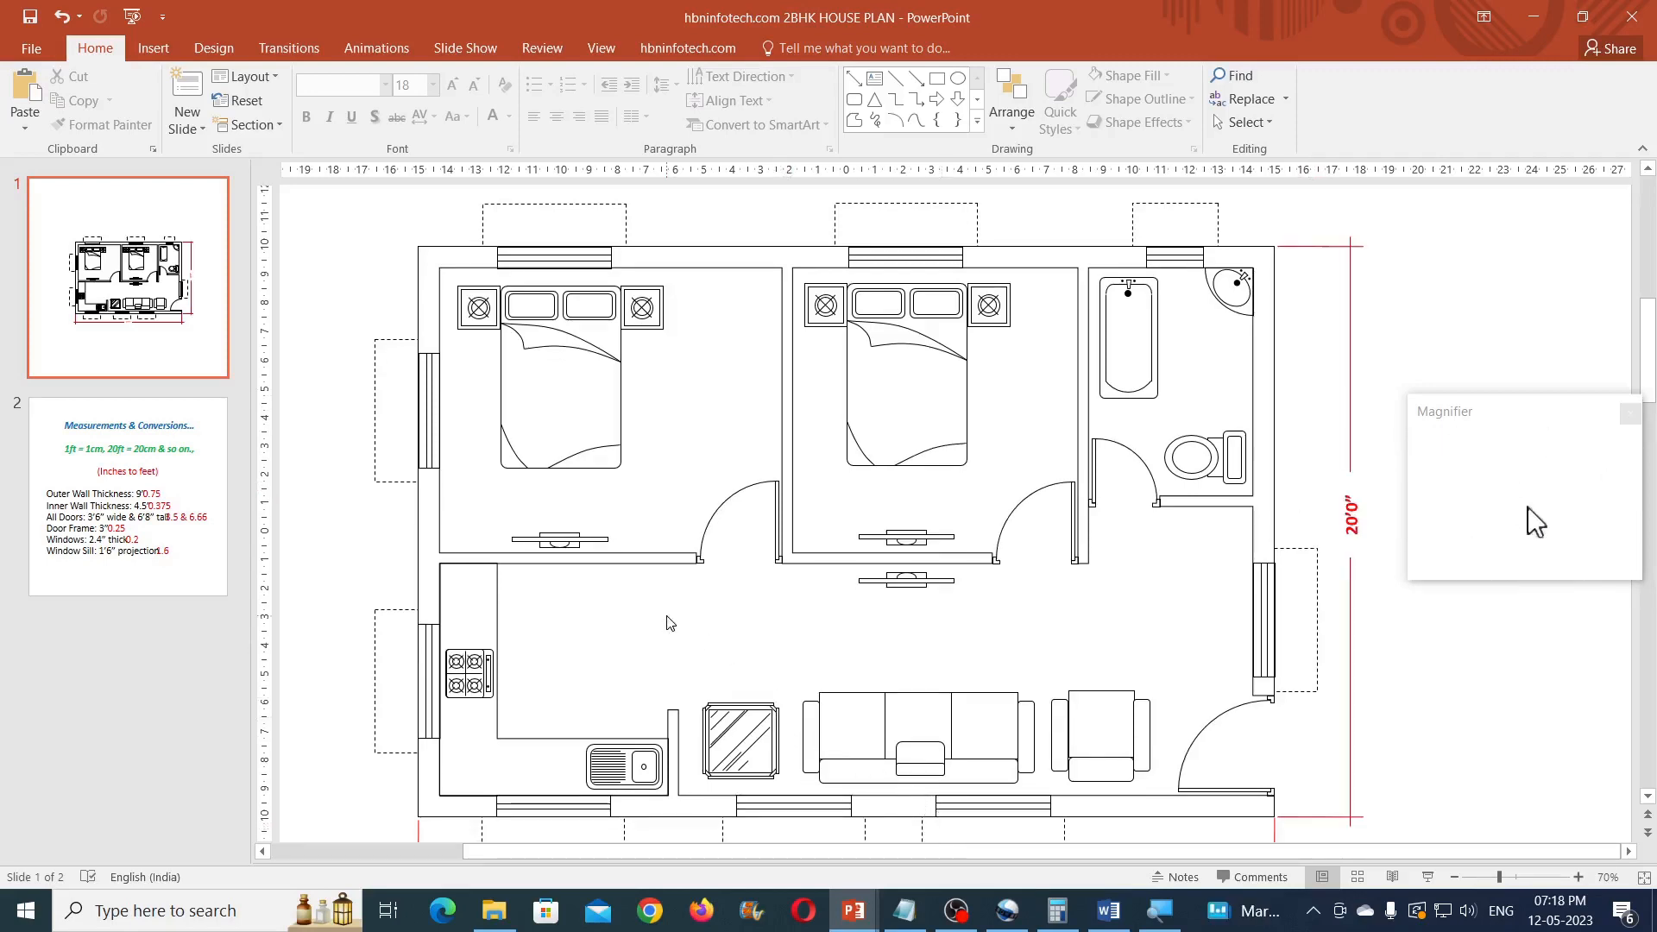
pyautogui.click(156, 48)
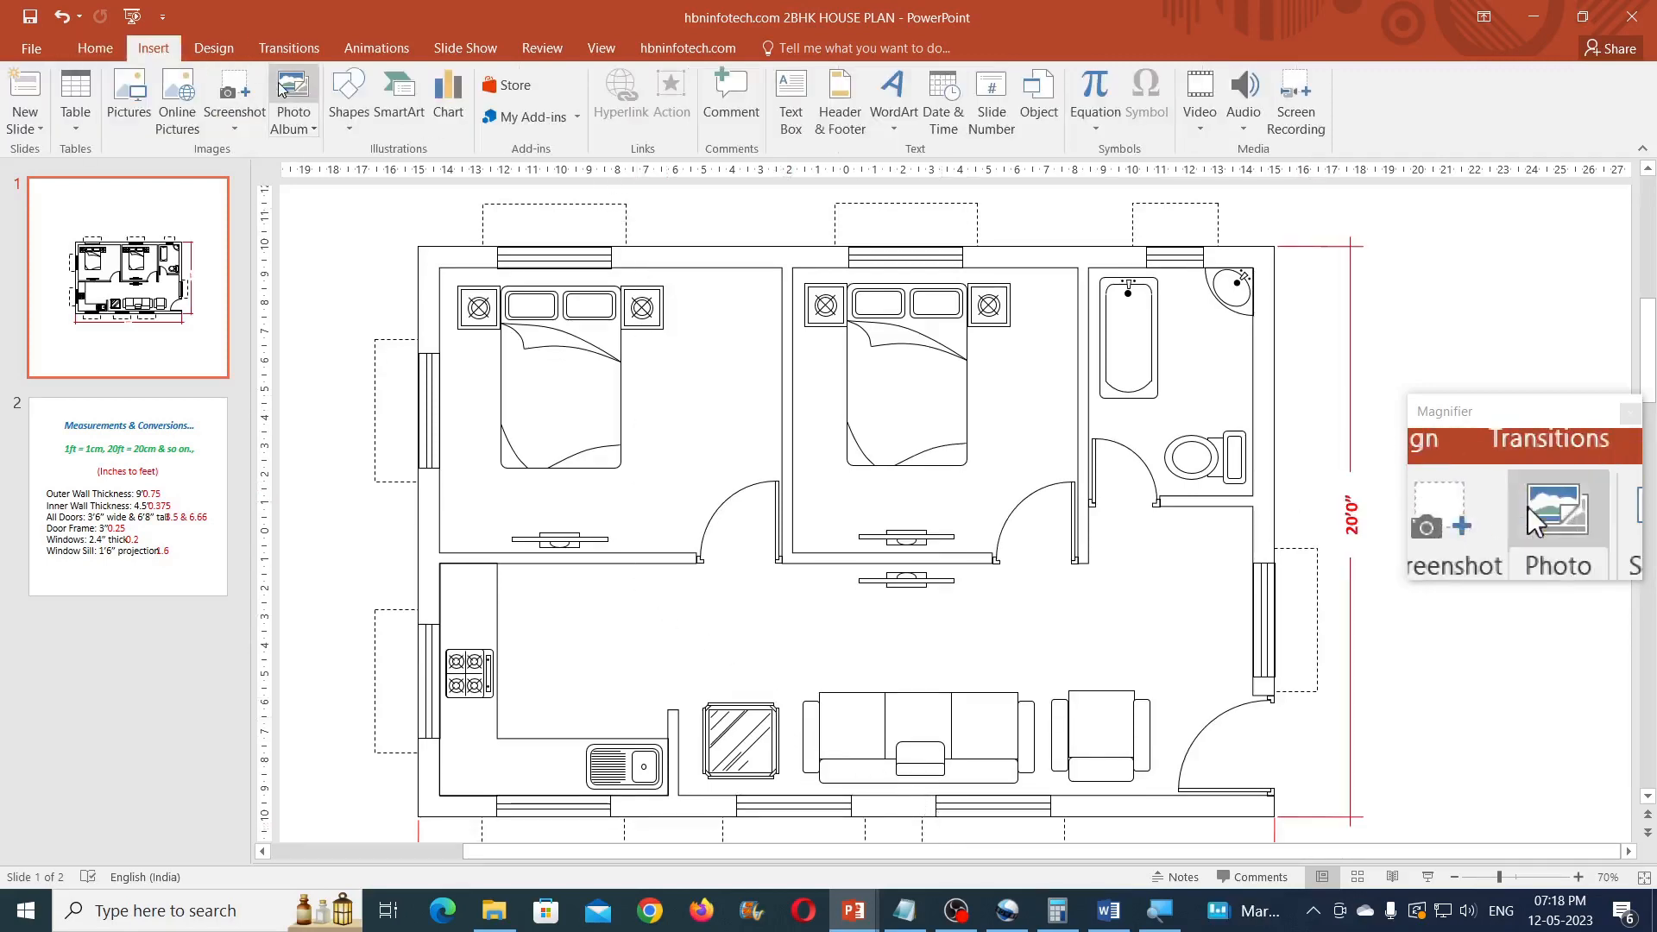
pyautogui.click(790, 102)
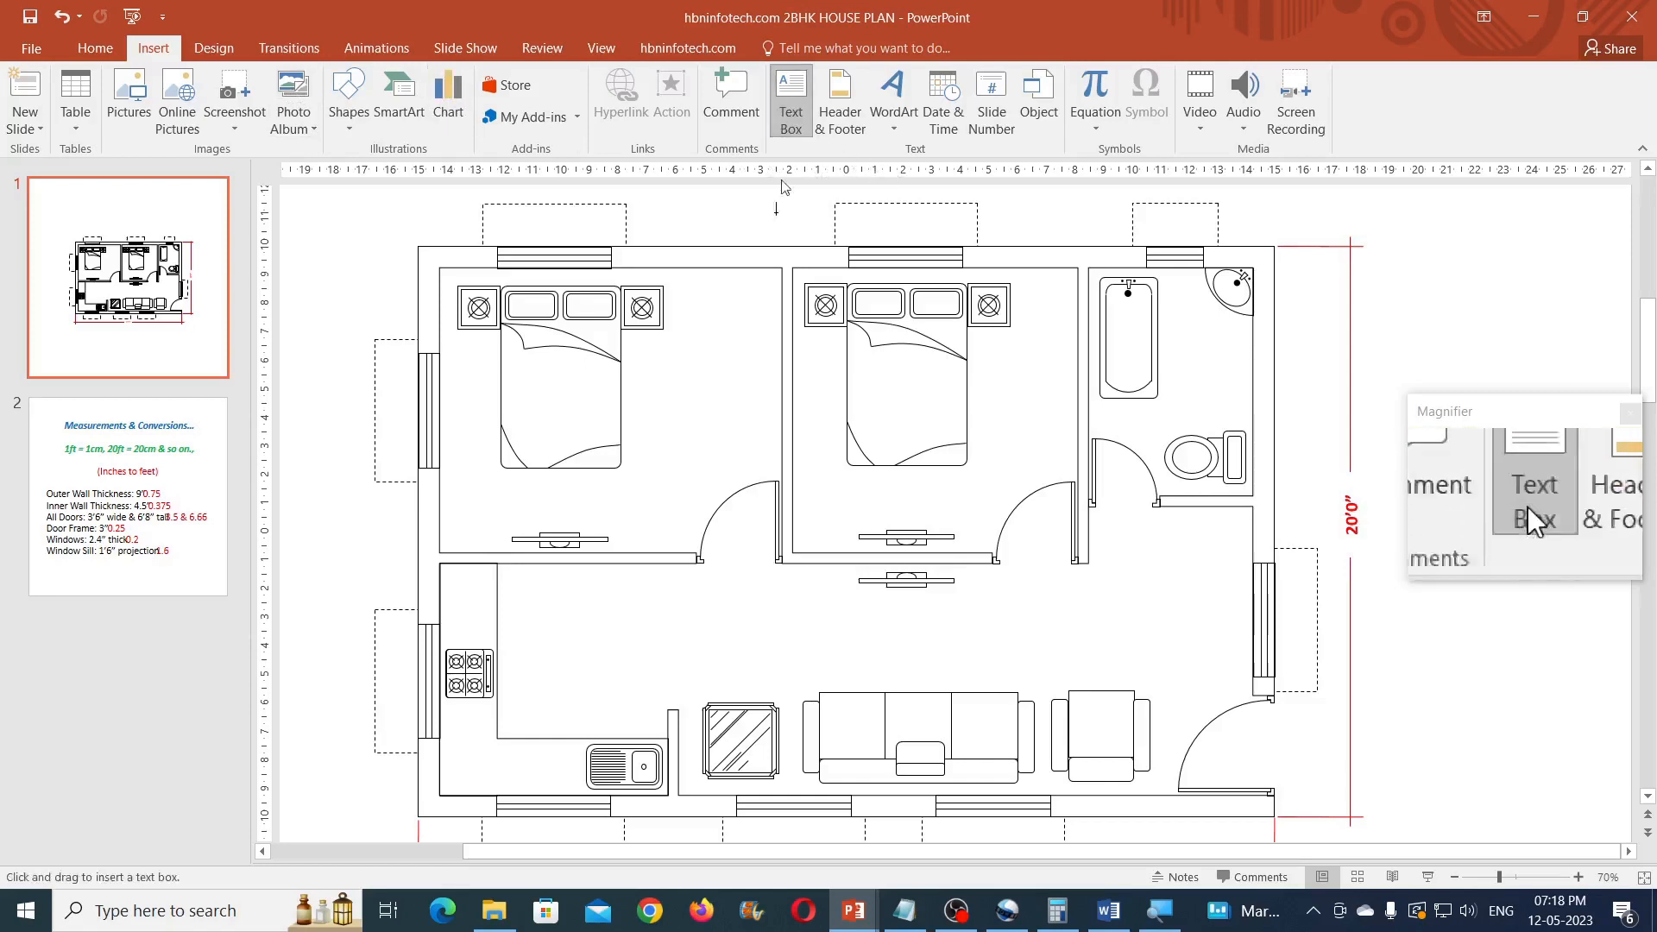
pyautogui.moveTo(652, 344); pyautogui.dragTo(761, 436)
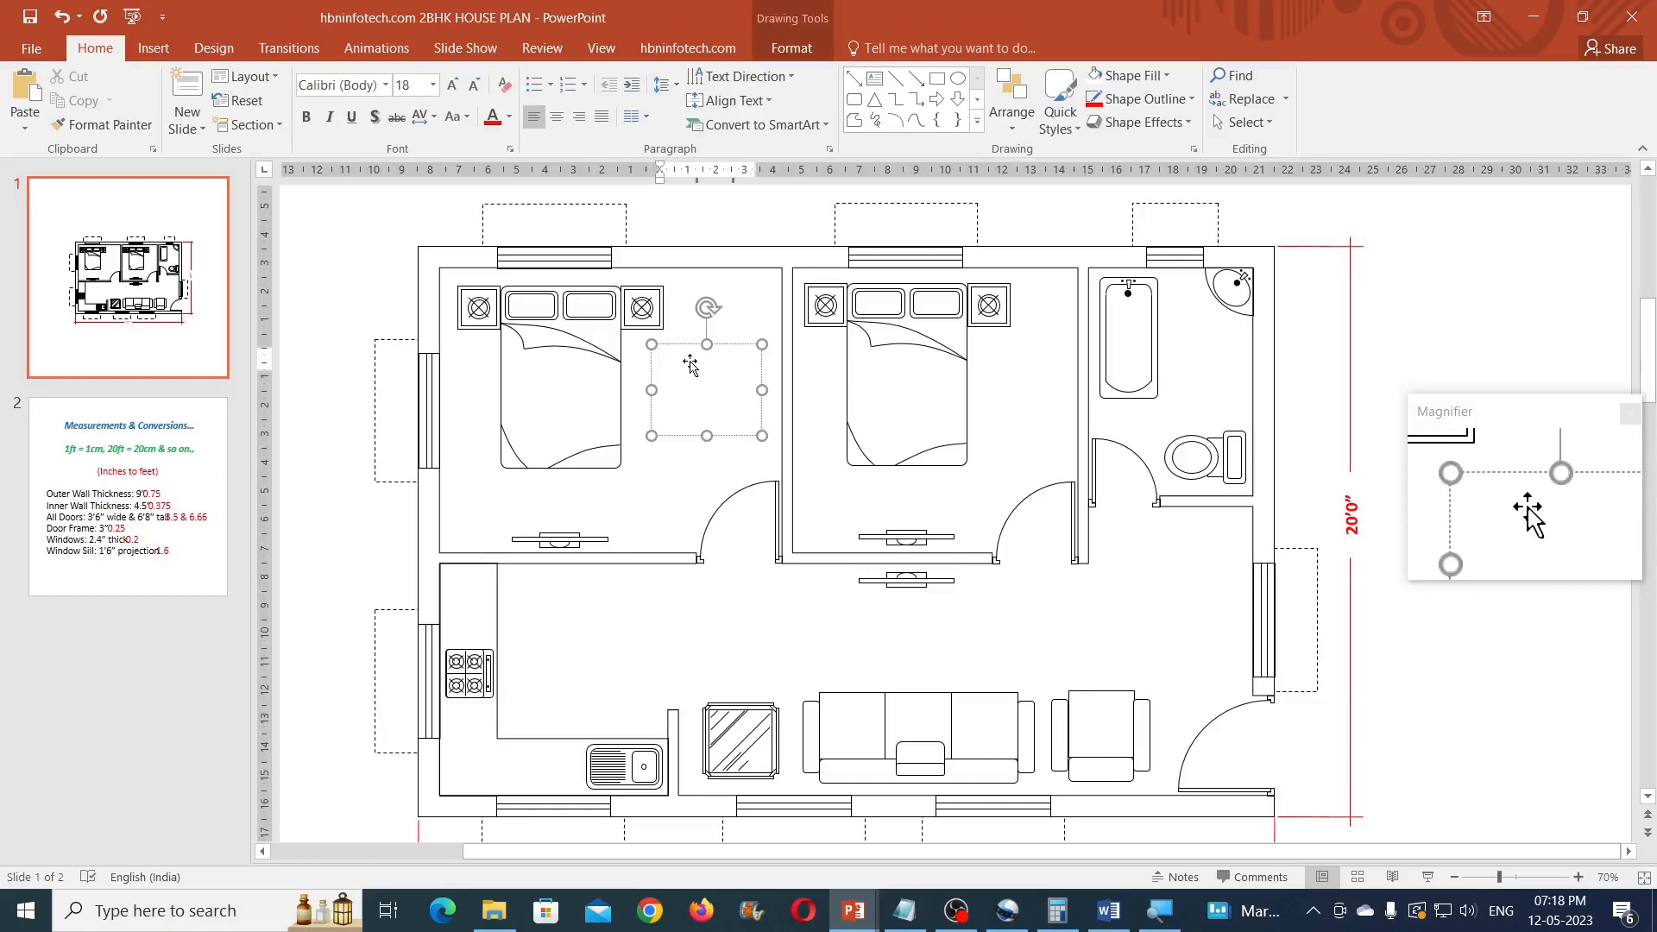
pyautogui.write('MASTER BED ROOM 12’0"X 10’0"')
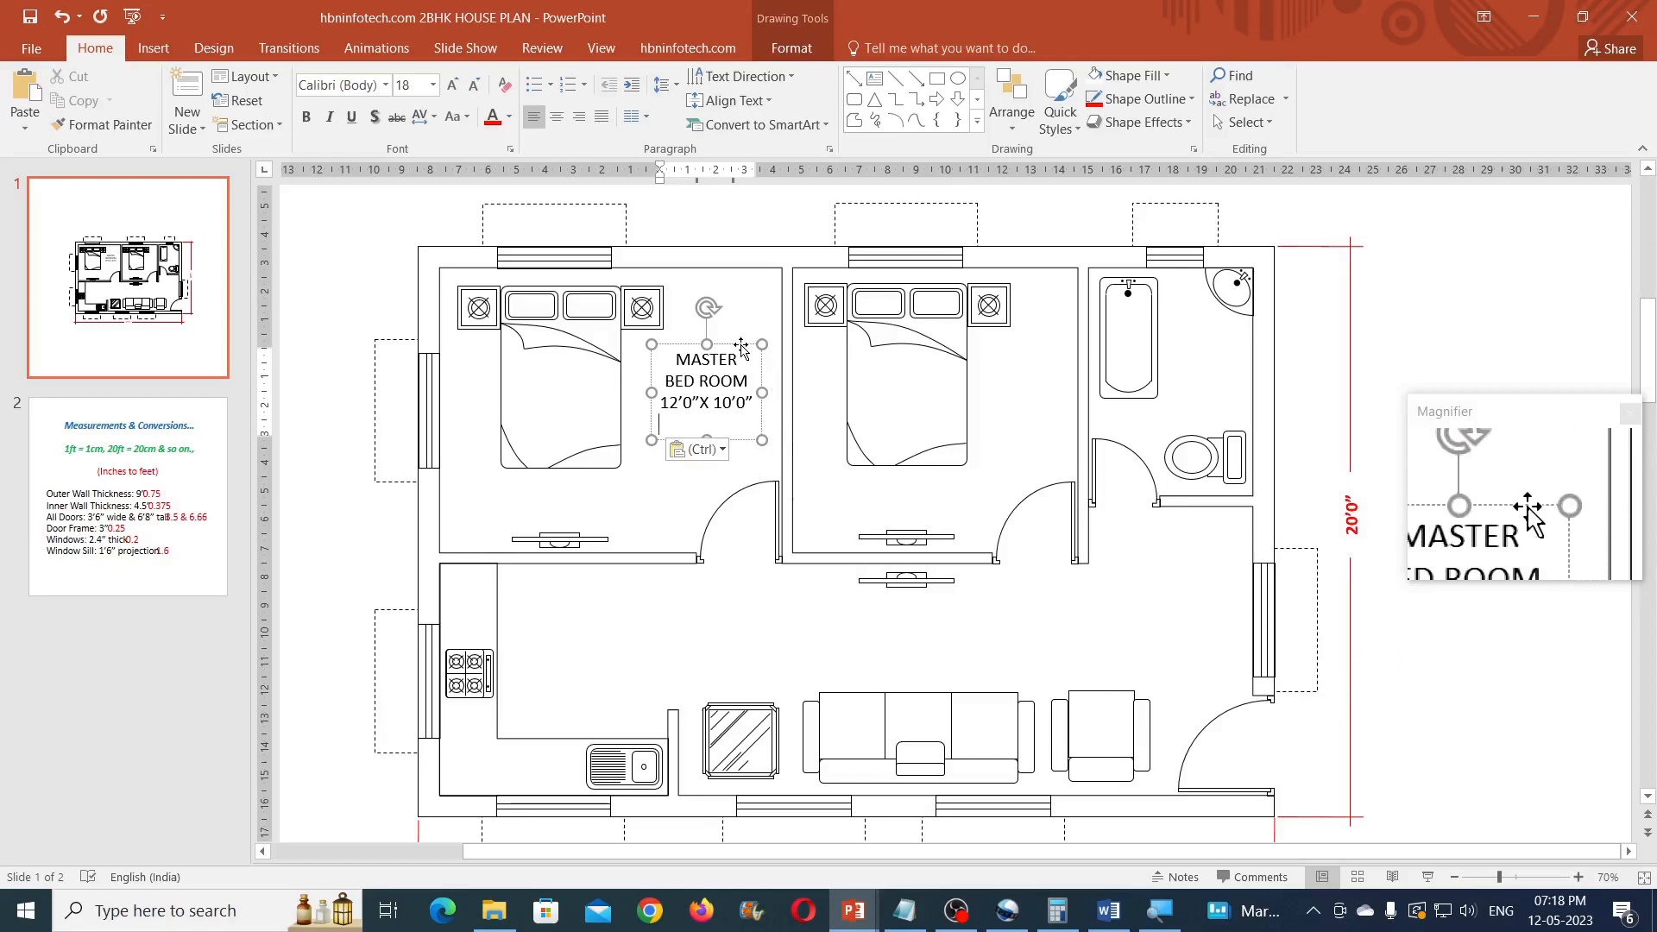
# Duplicate the master bedroom label beside the middle bedroom's bed, and copy the BED ROOM 10’0”X 10’0” text from the finished reference presentation.
pyautogui.moveTo(744, 352); pyautogui.dragTo(1082, 400)
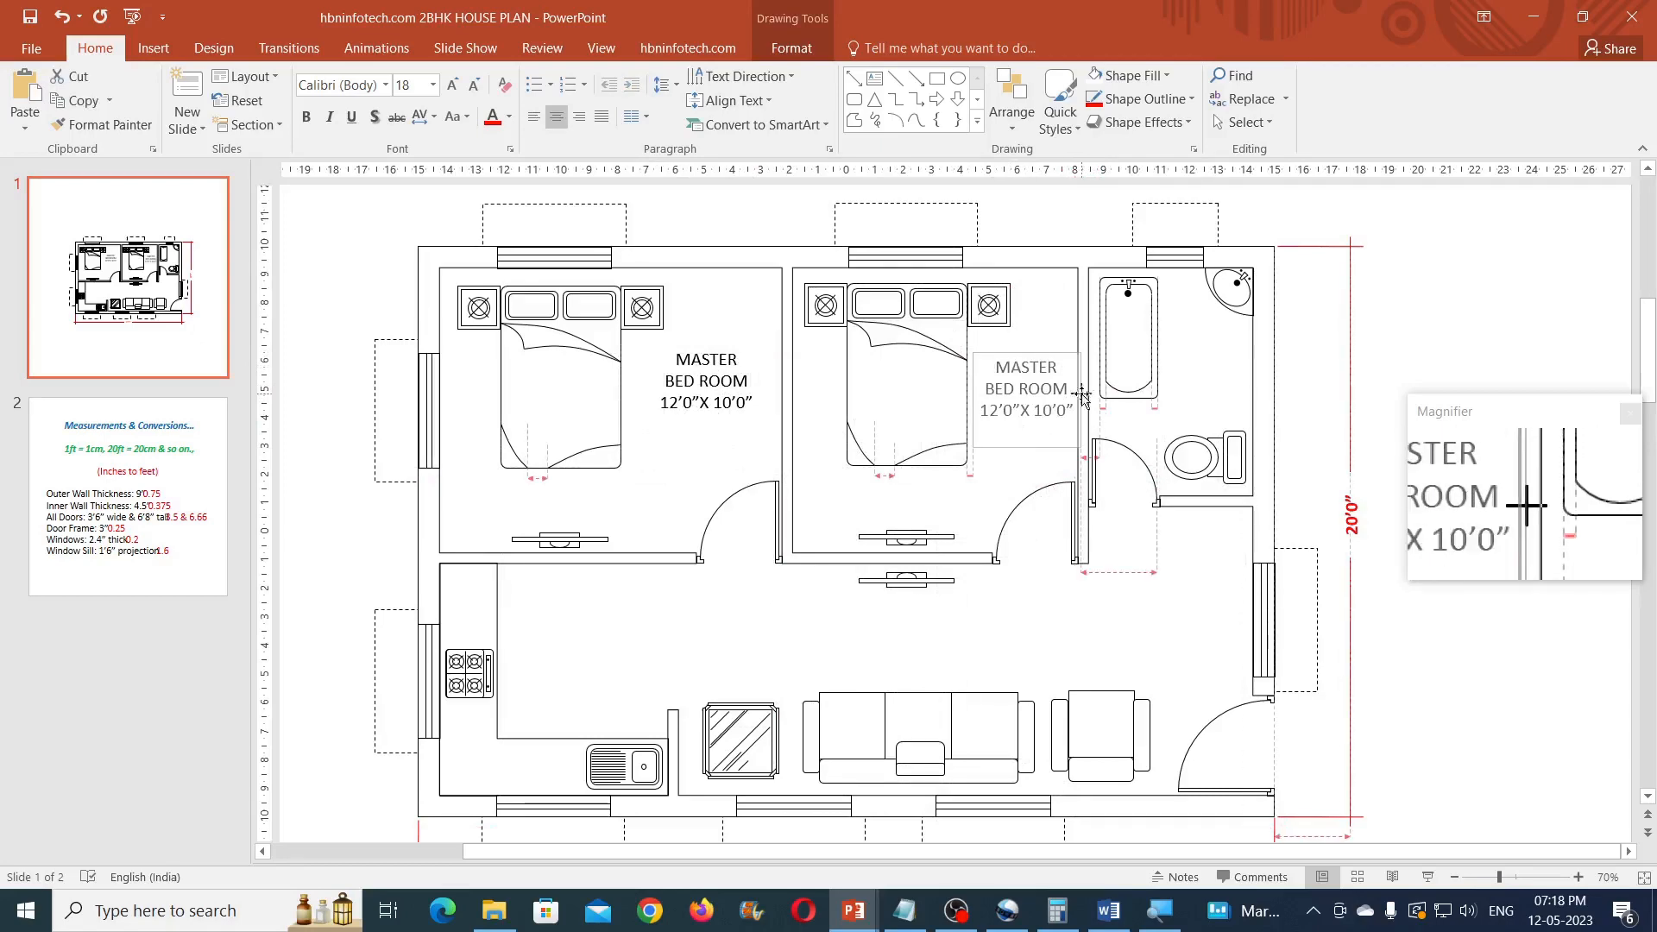
pyautogui.moveTo(866, 906)
pyautogui.click(734, 850)
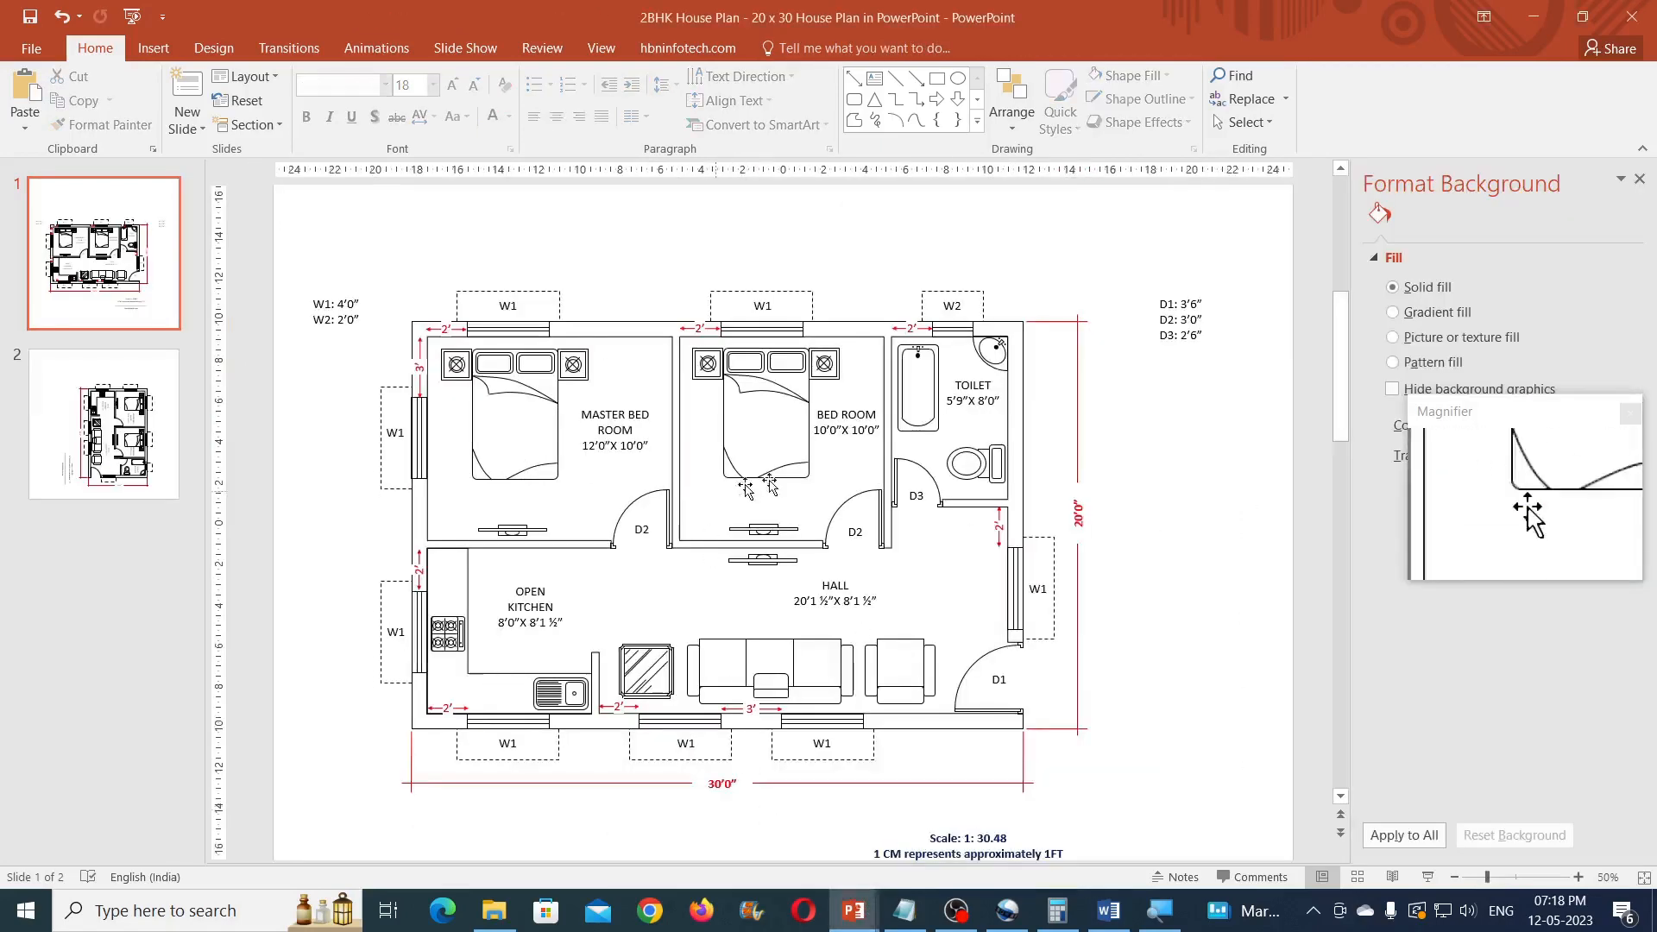
pyautogui.click(830, 423)
pyautogui.moveTo(814, 413); pyautogui.dragTo(879, 430)
pyautogui.hotkey('ctrl', 'c')
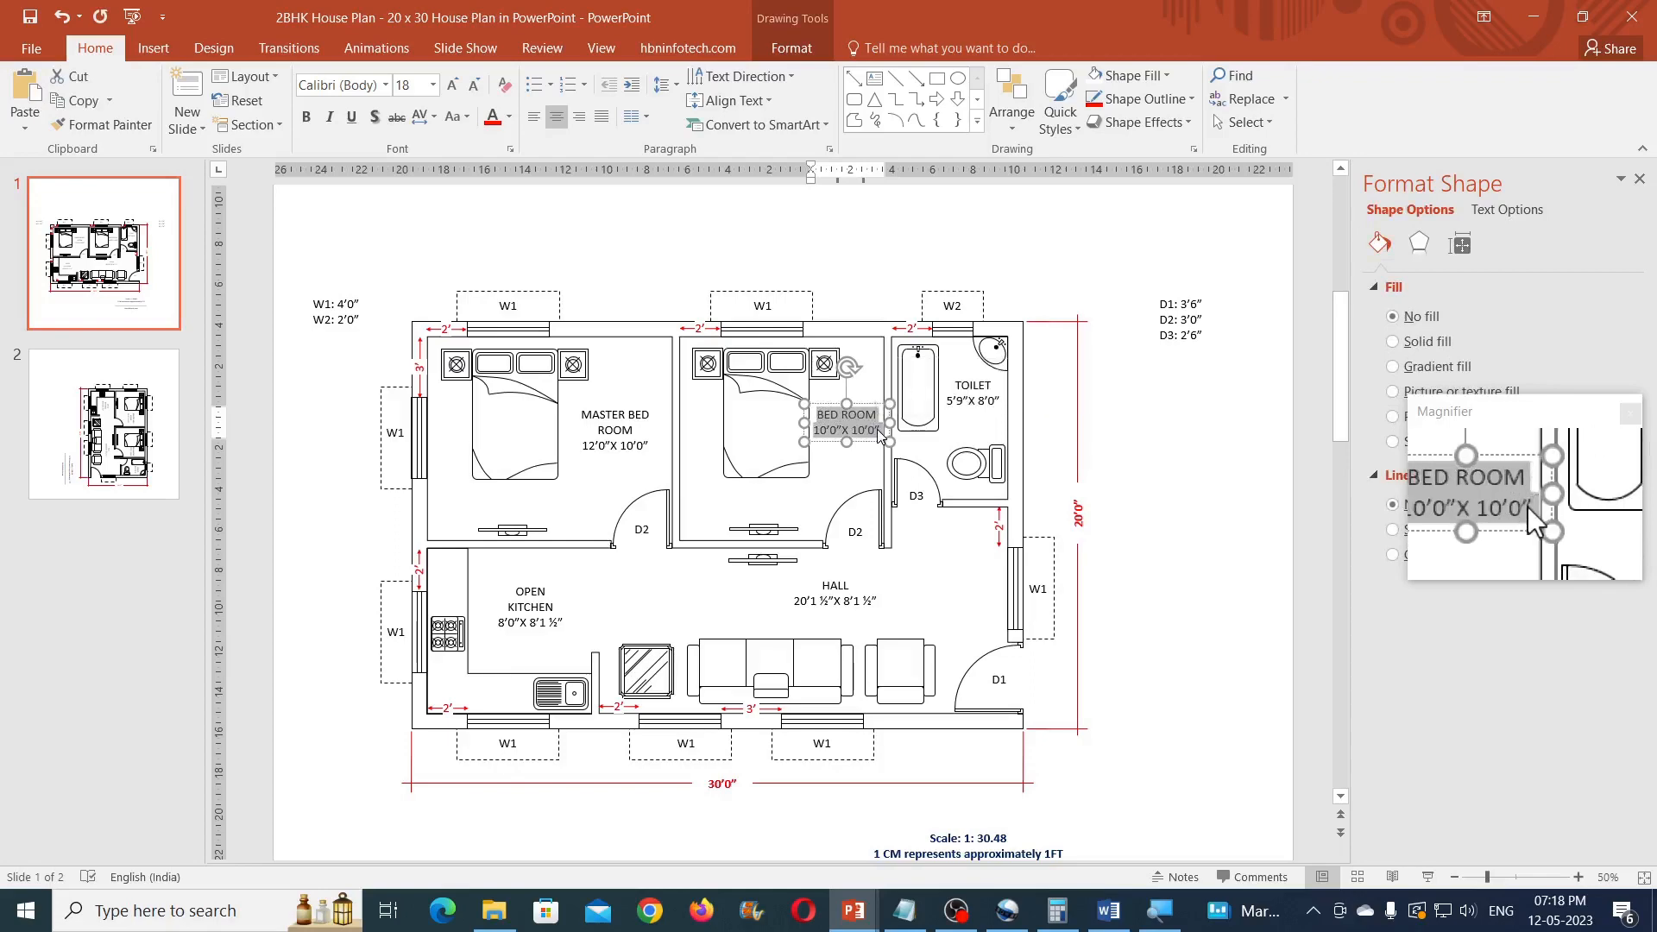
# Back in the working house plan, replace the duplicated label's entire text with the copied BED ROOM 10’0”X 10’0”.
pyautogui.hotkey('alt', 'Tab')
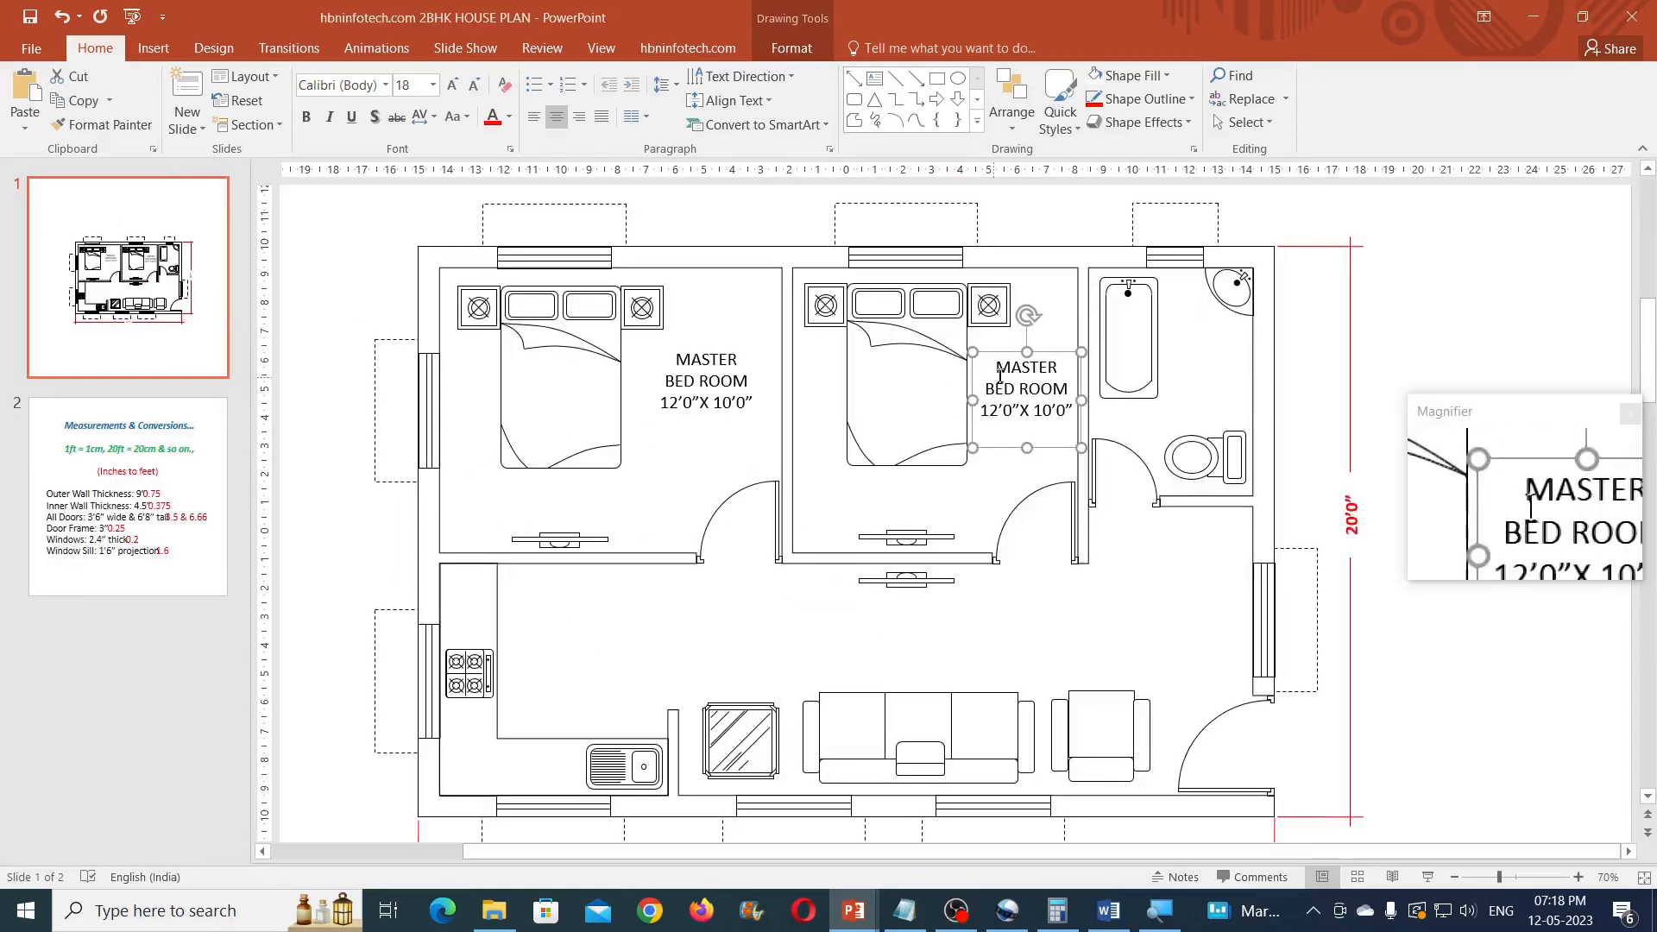
pyautogui.click(1011, 375)
pyautogui.hotkey('ctrl', 'a')
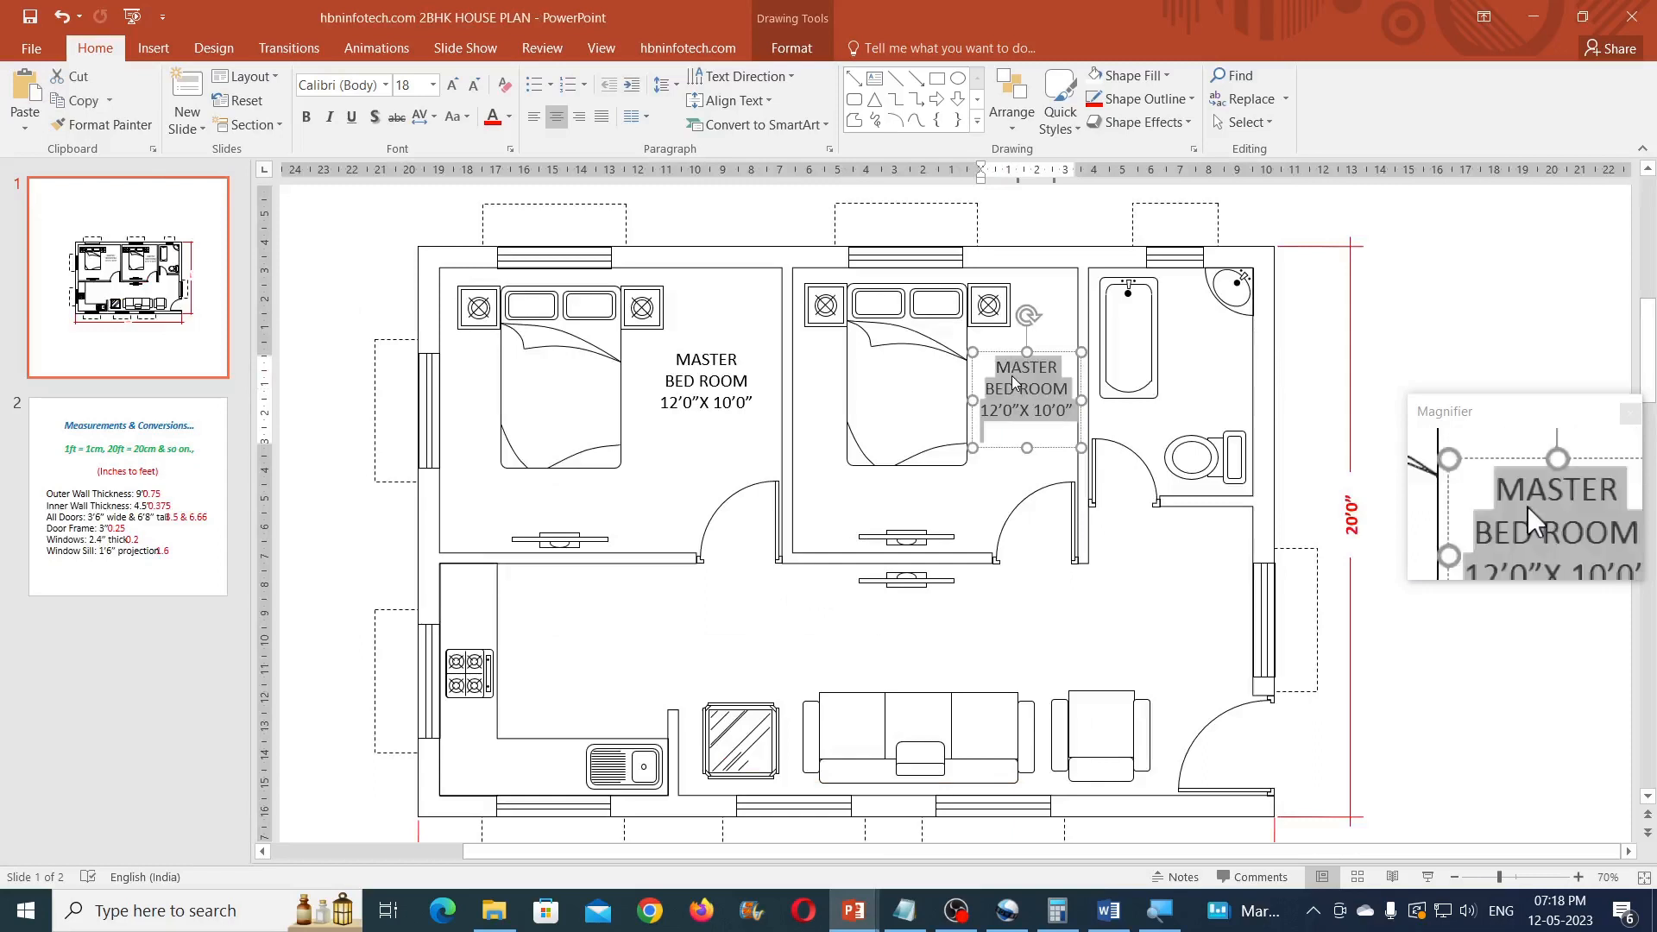
pyautogui.hotkey('ctrl', 'v')
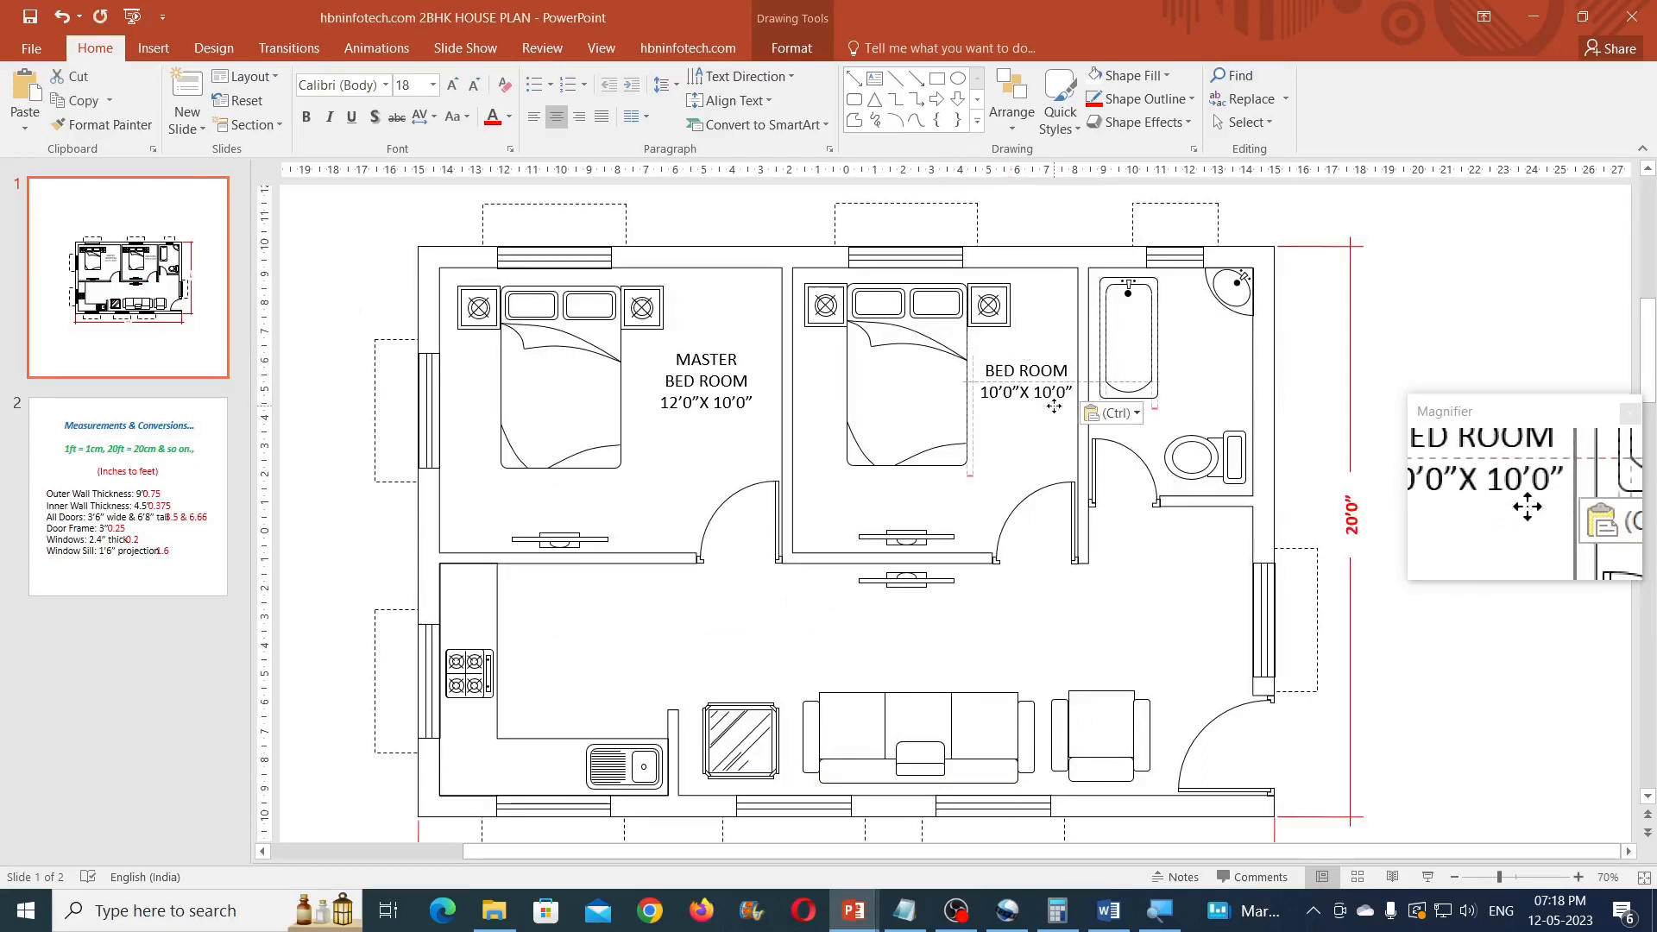